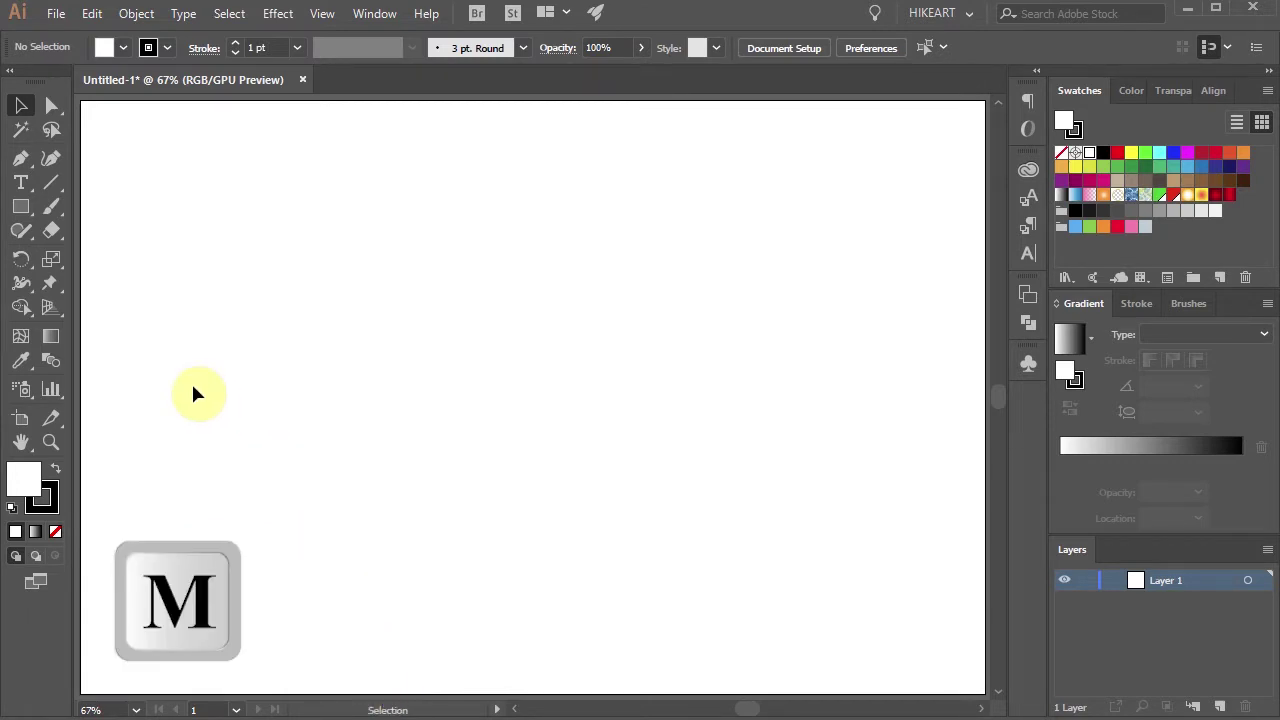
- Draw a tall rectangle, then a flat ellipse of equal width moved up onto its top edge
key(m)
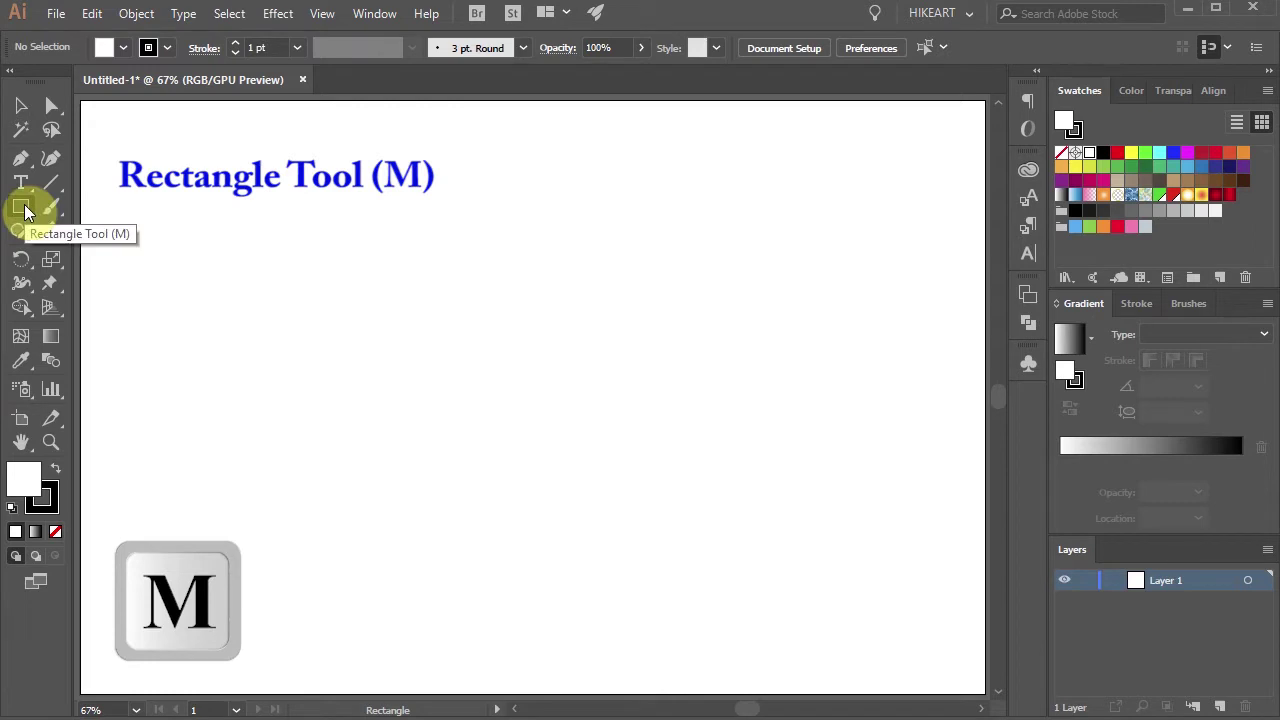
drag(452, 289, 618, 675)
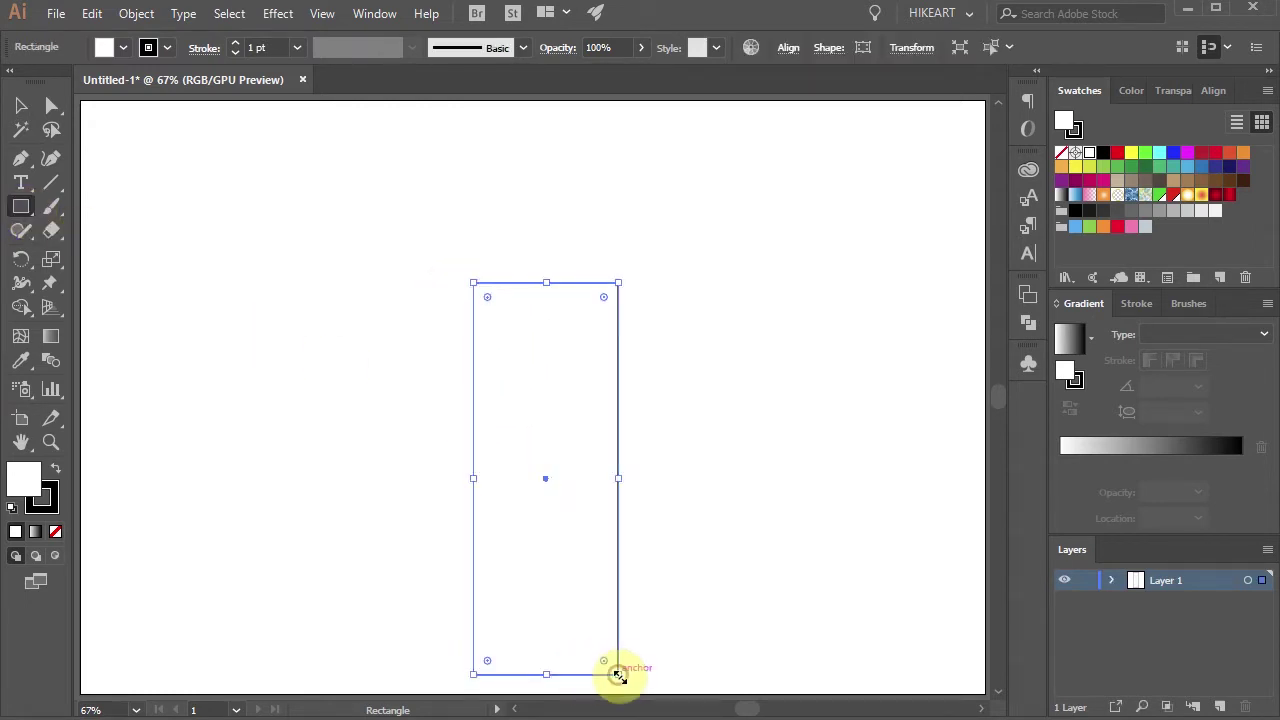
key(l)
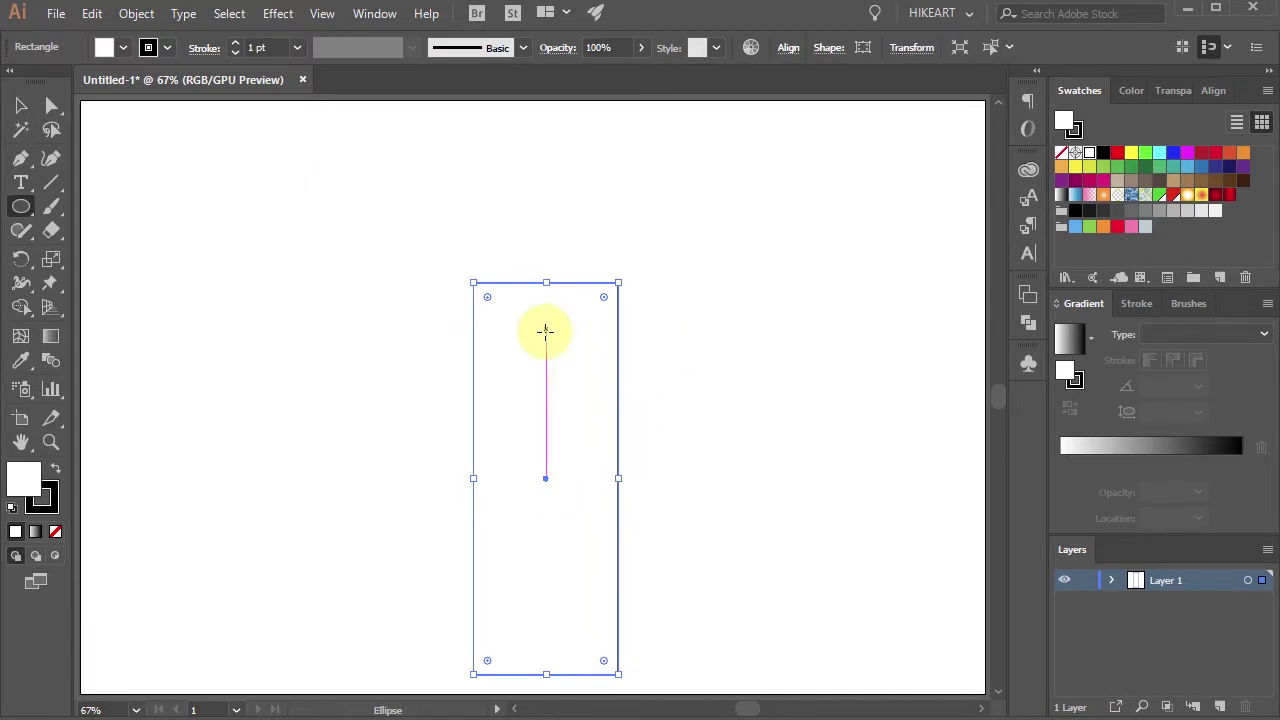
key(alt)
drag(545, 332, 613, 351)
key(v)
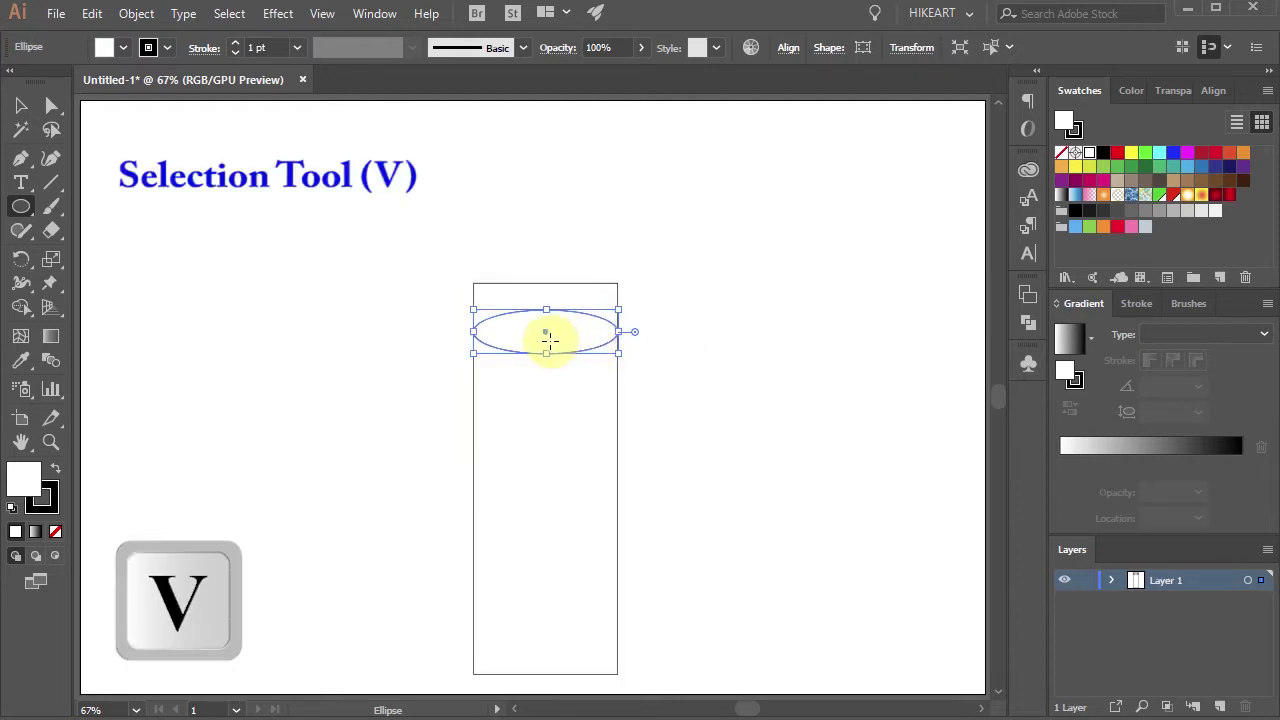
drag(561, 343, 562, 294)
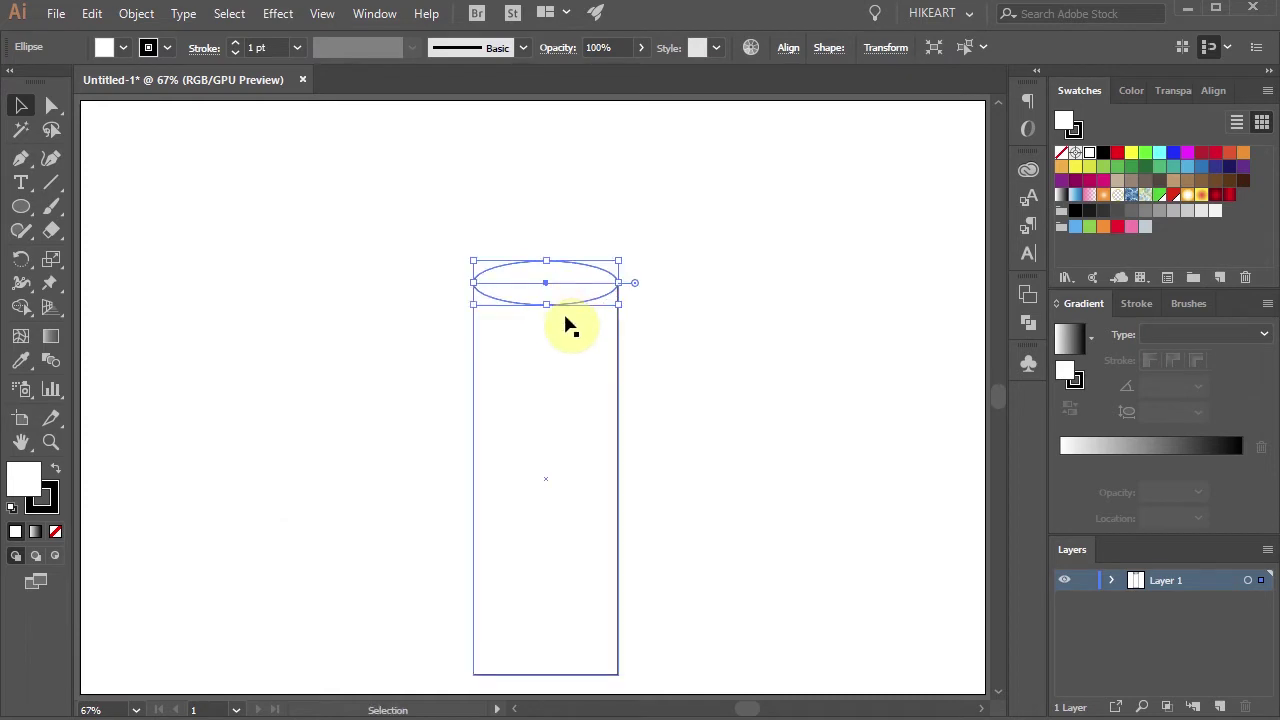
click(647, 343)
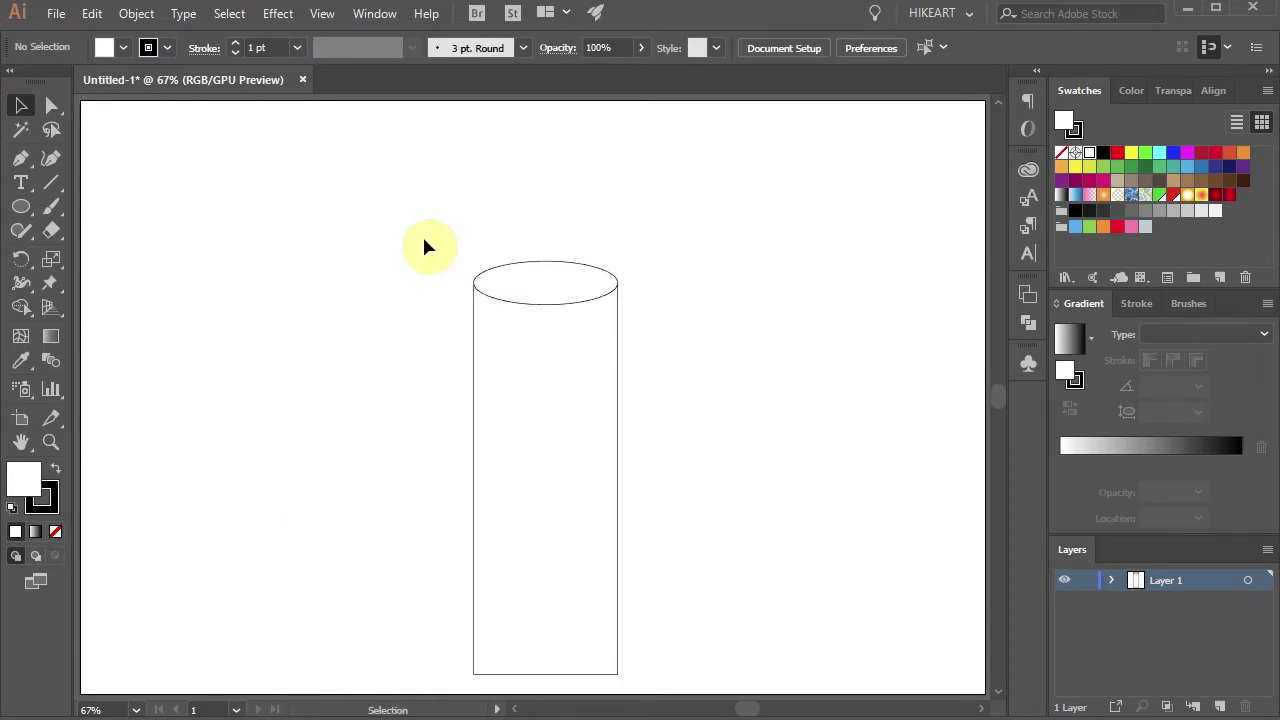
- Set the stroke weight of both candle shapes to 2 pt
drag(422, 240, 677, 538)
click(42, 497)
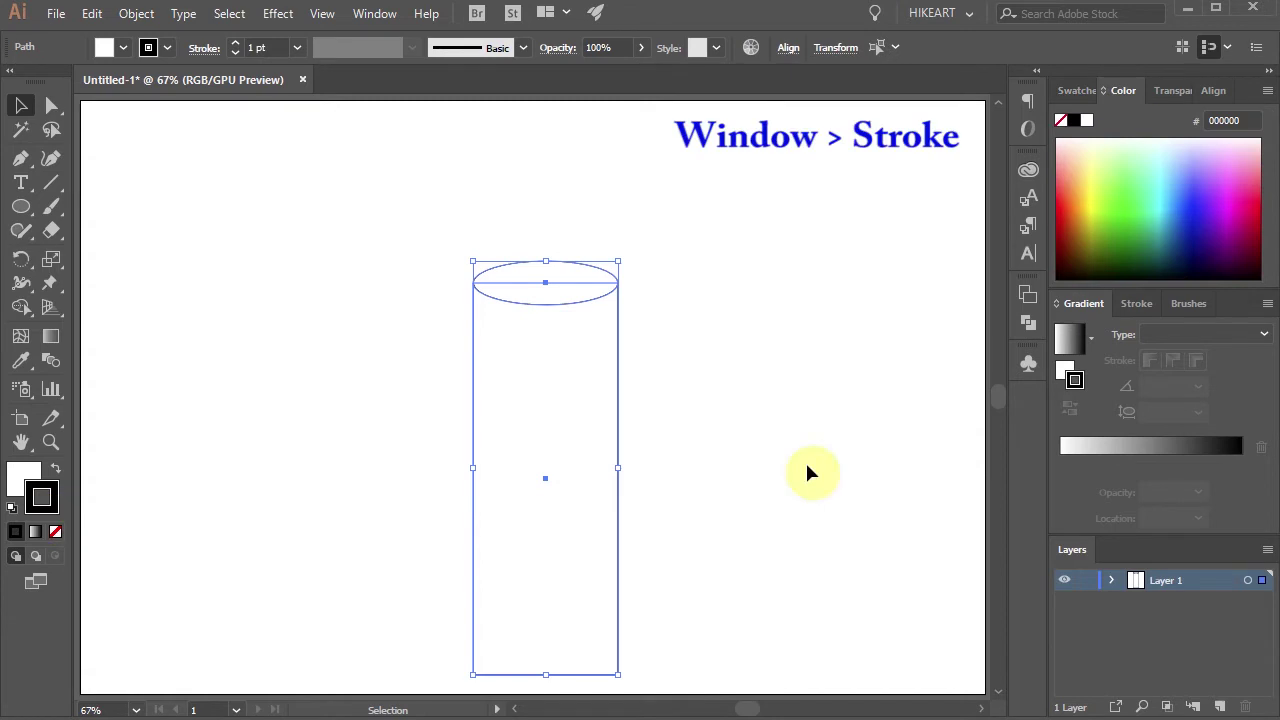
click(1137, 304)
click(1124, 230)
click(791, 342)
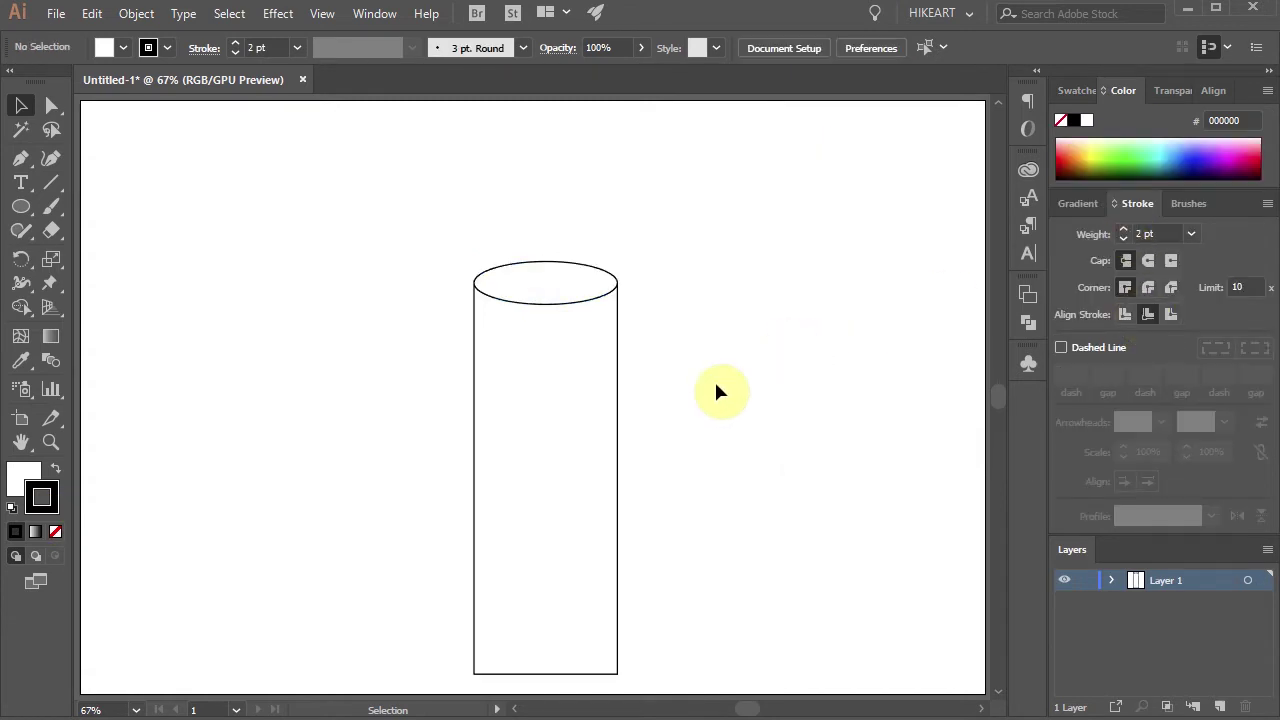
- Fill the candle body rectangle with the red gradient swatch
click(565, 420)
key(x)
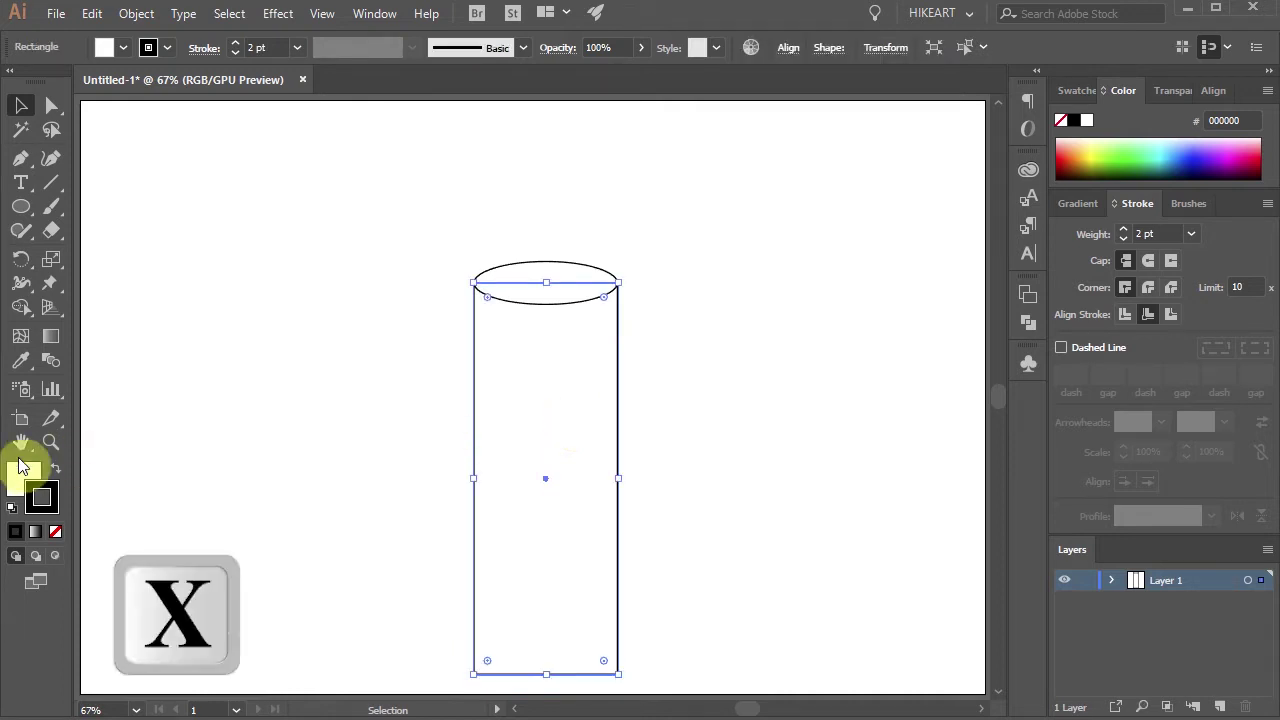
click(24, 476)
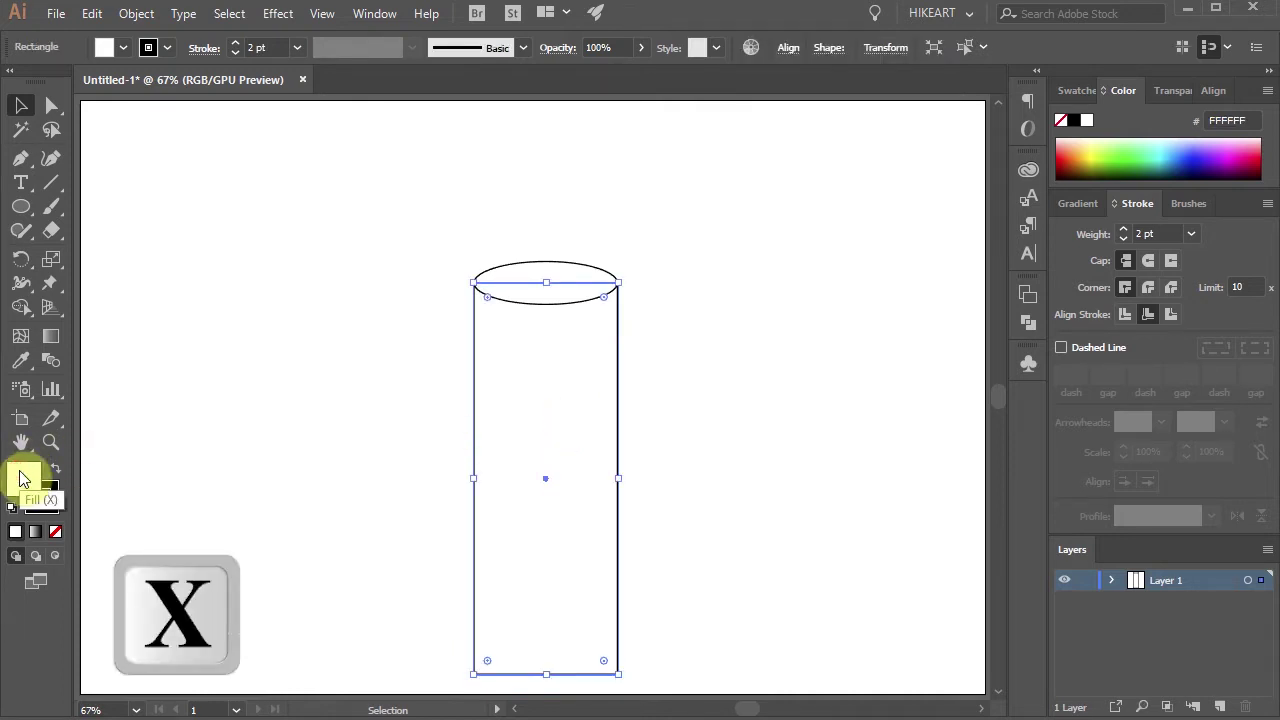
click(1078, 91)
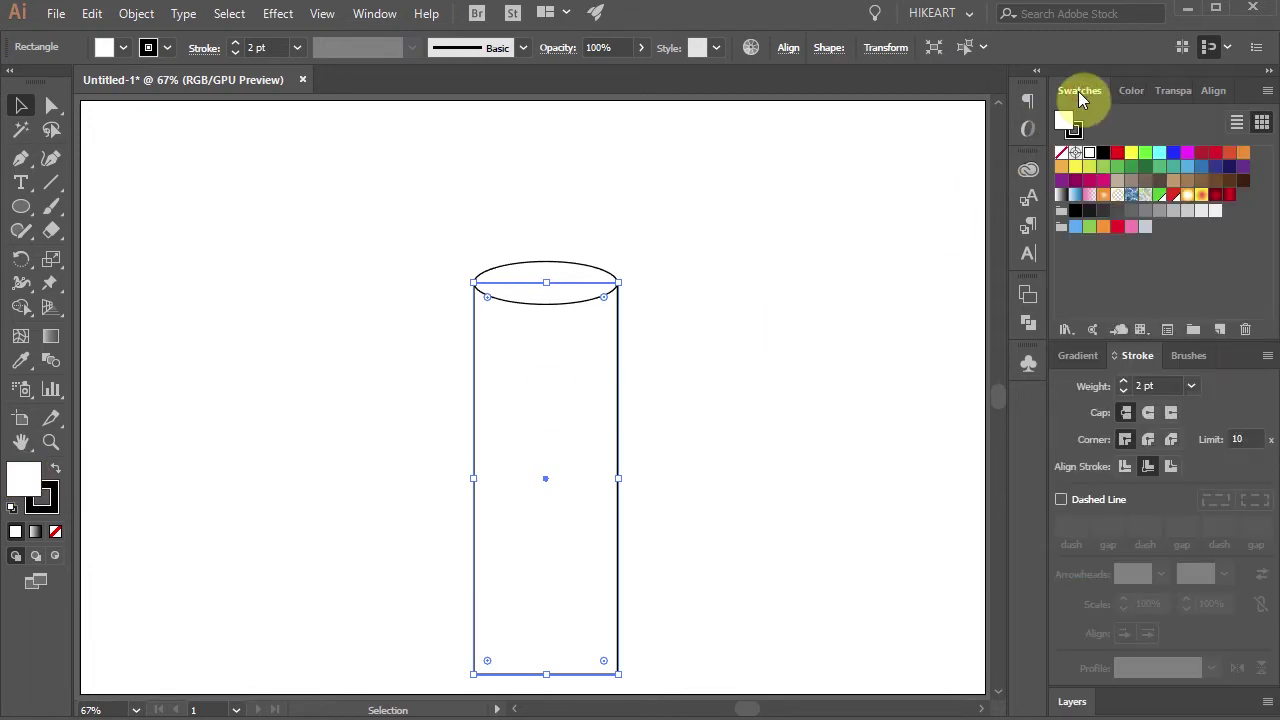
click(1229, 196)
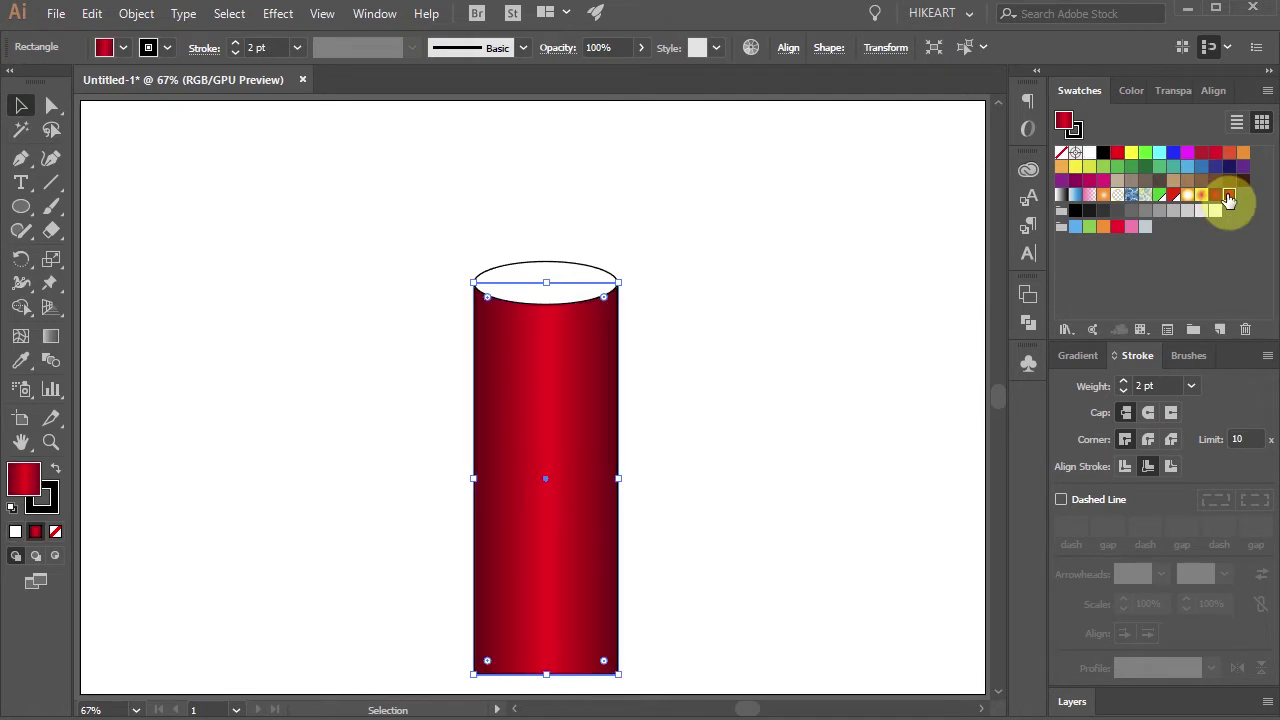
click(1091, 358)
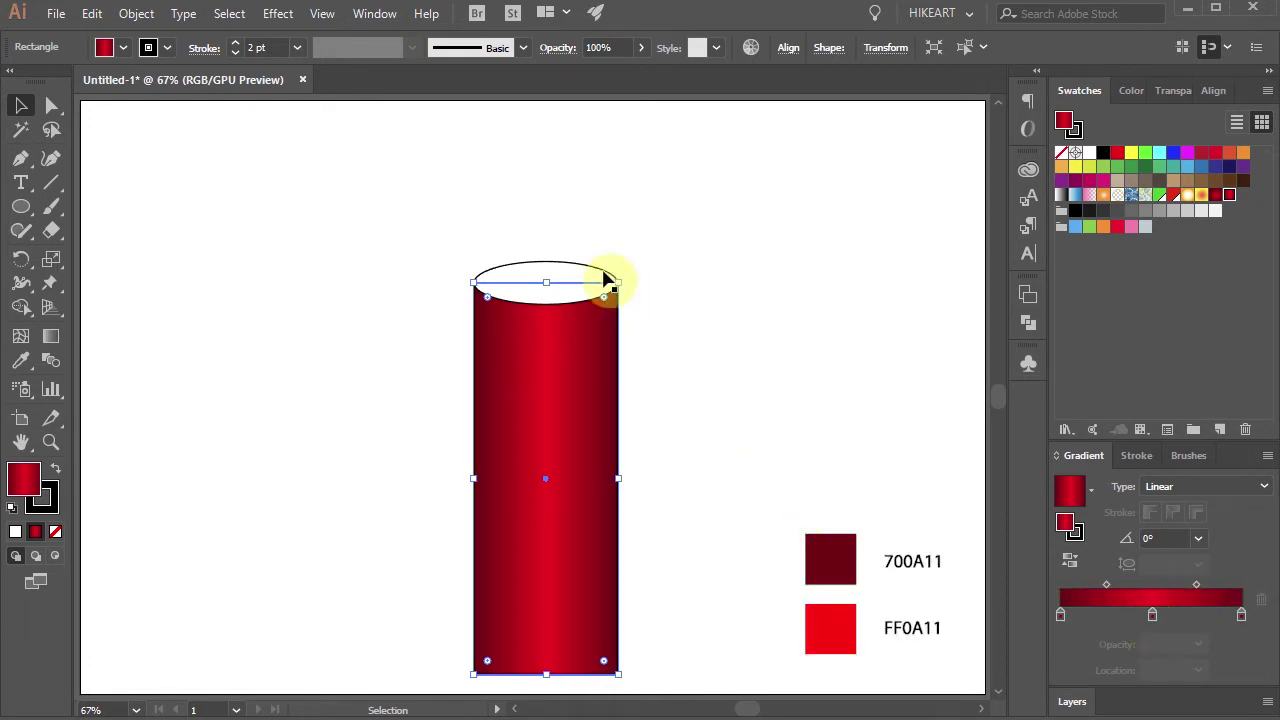
- Copy the body's red gradient onto the top ellipse with the Eyedropper
click(566, 280)
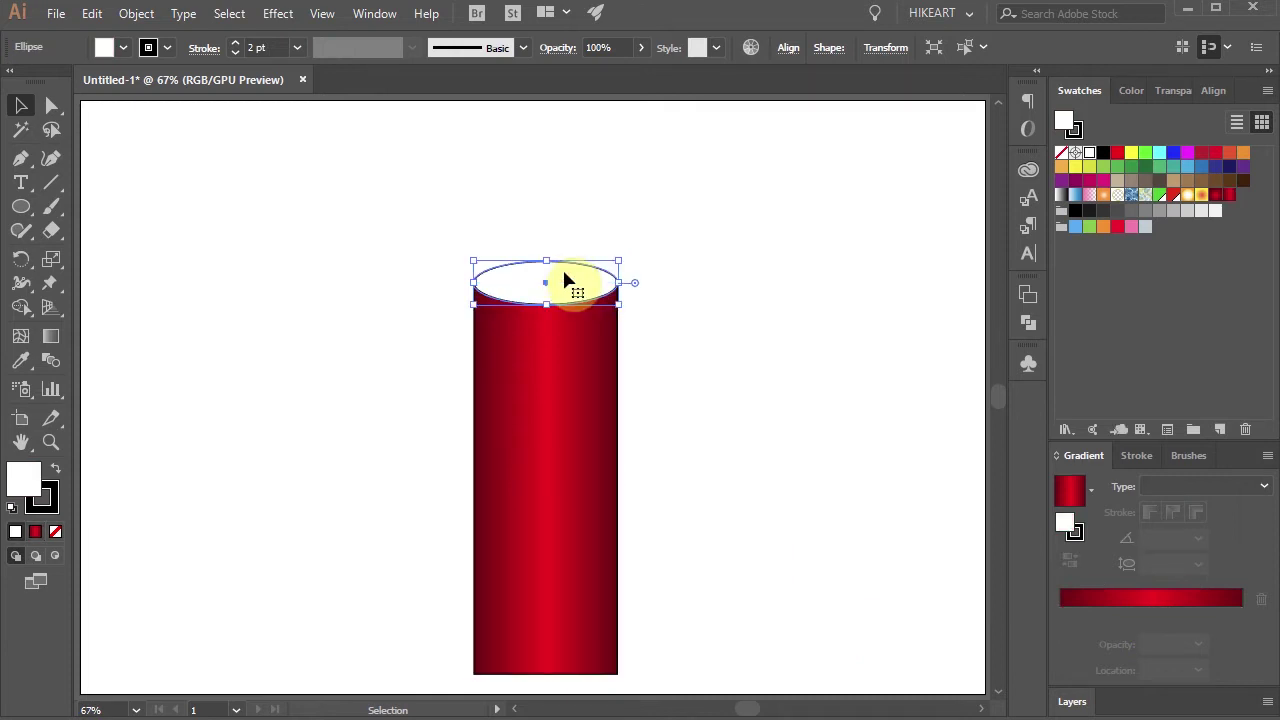
key(i)
click(593, 336)
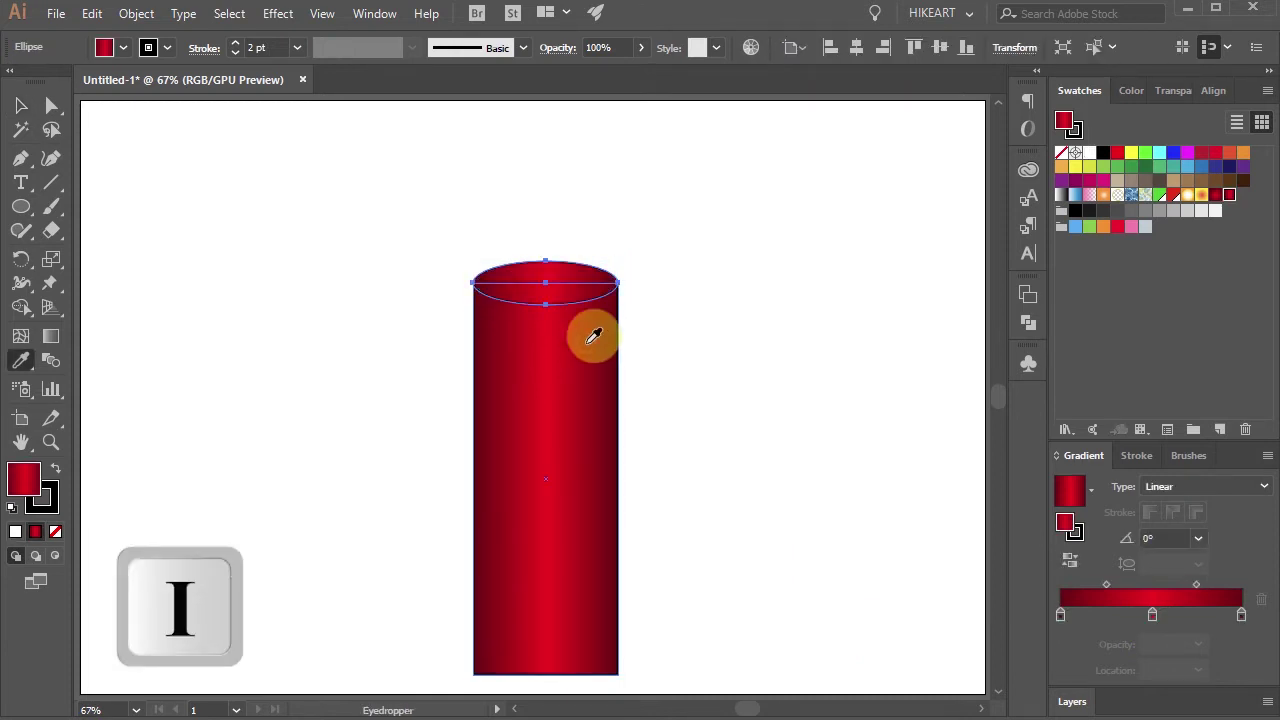
- Change the ellipse's gradient to Radial and squash it to 33.5% to fit the ellipse
key(g)
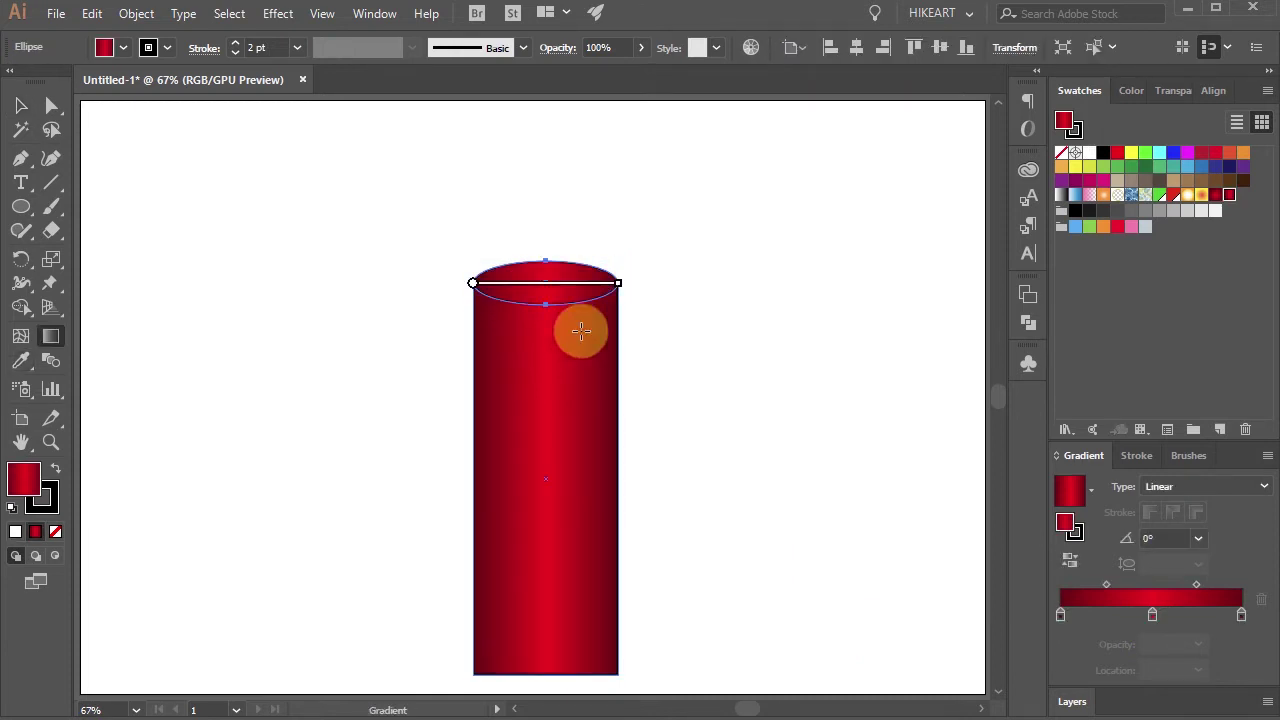
click(1263, 488)
click(1198, 531)
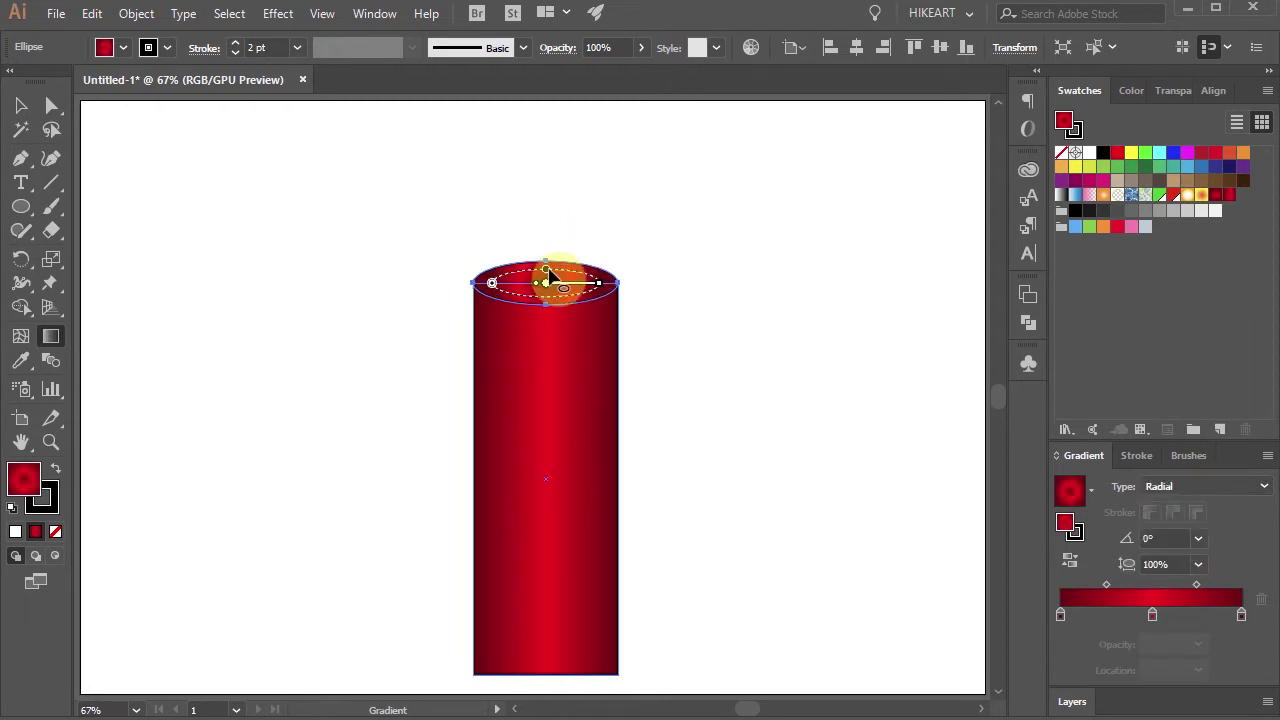
drag(550, 277, 600, 298)
key(v)
click(690, 305)
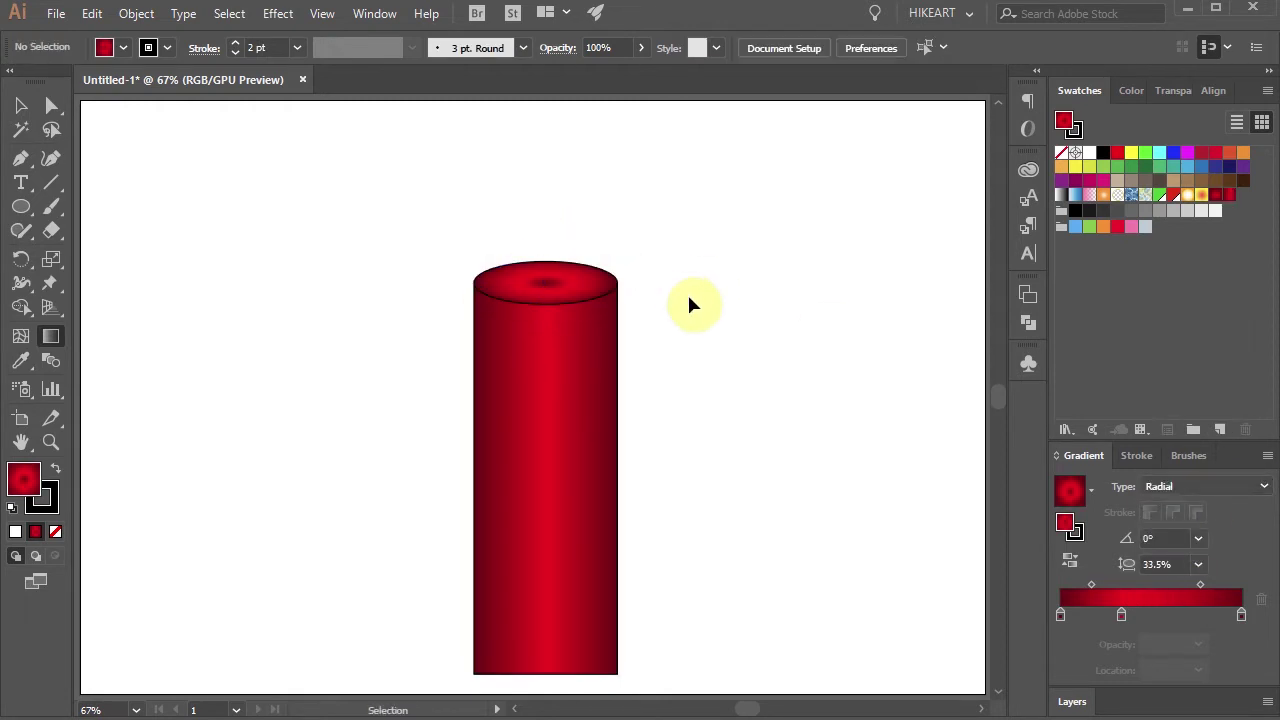
key(g)
click(543, 285)
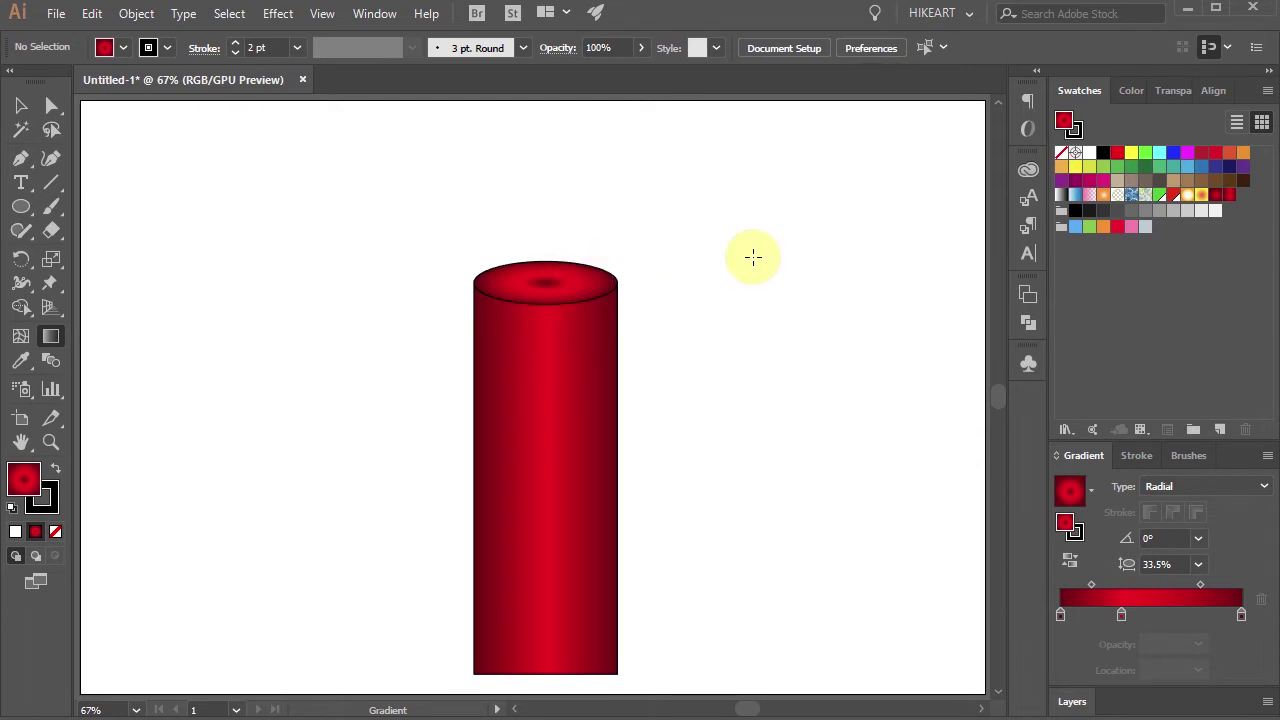
- Zoom in and draw a short vertical line with no fill beside the candle top
key(z)
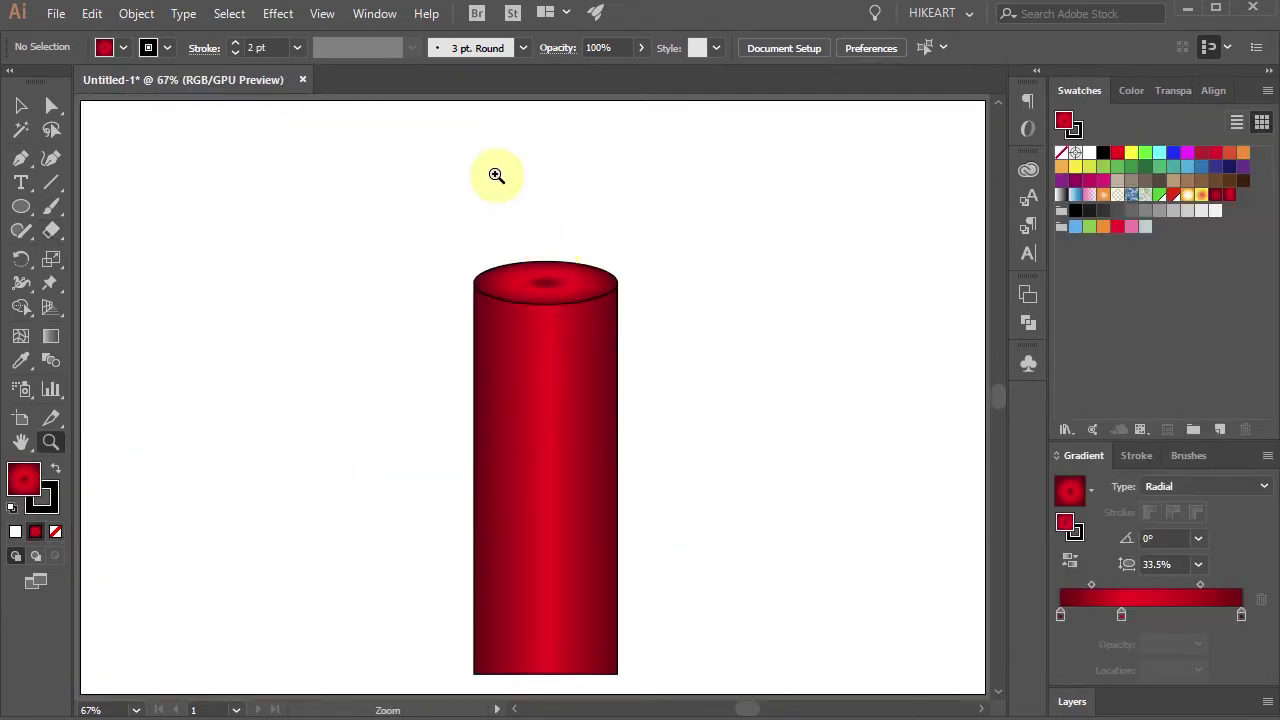
drag(496, 175, 437, 397)
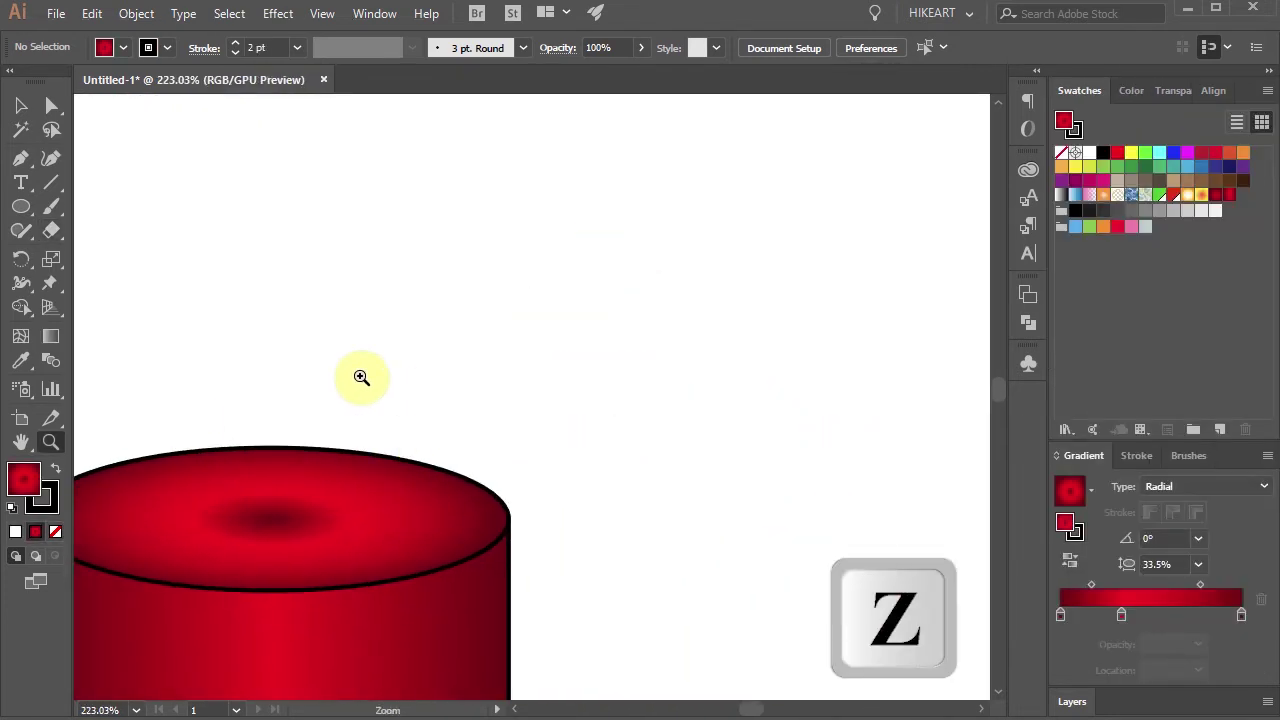
click(52, 531)
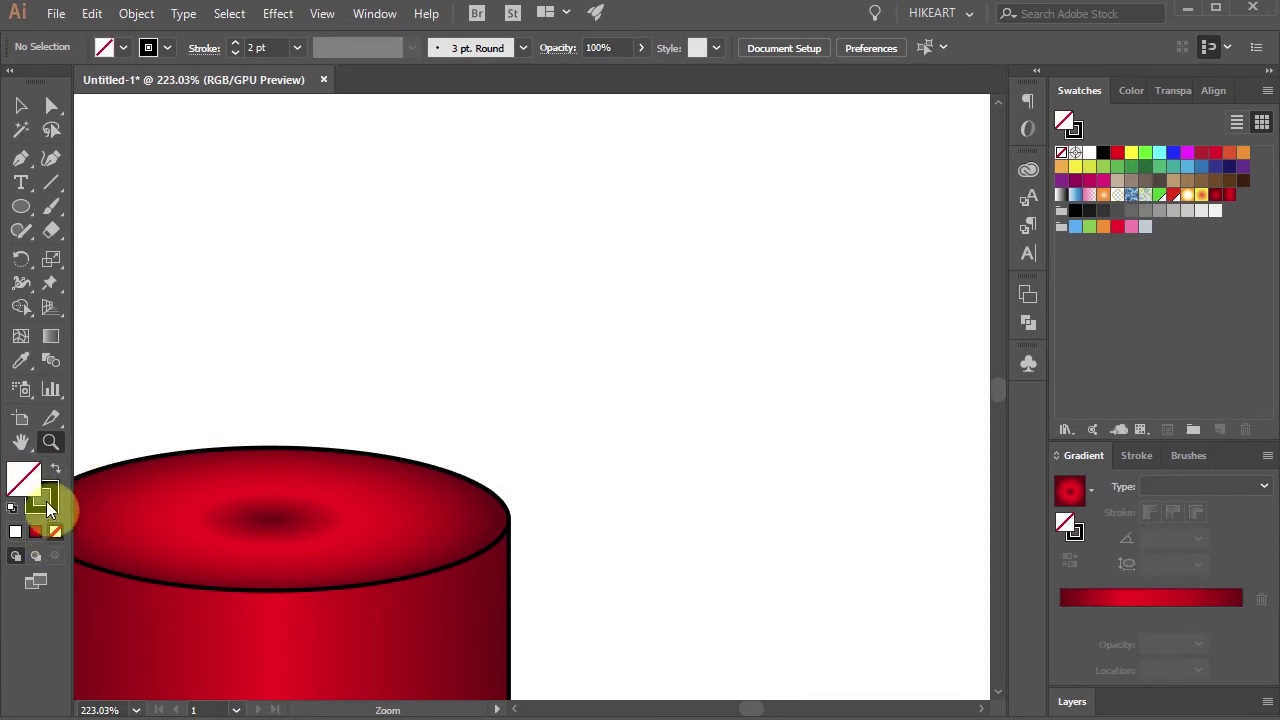
click(46, 501)
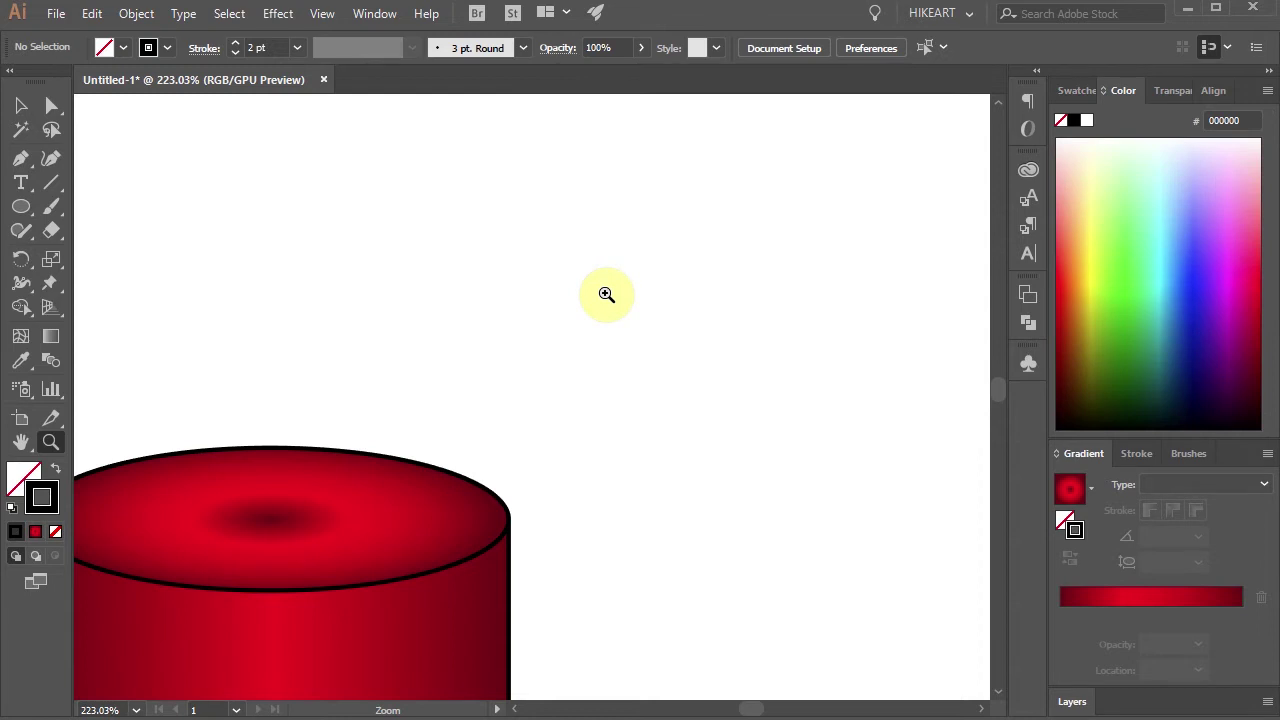
key(p)
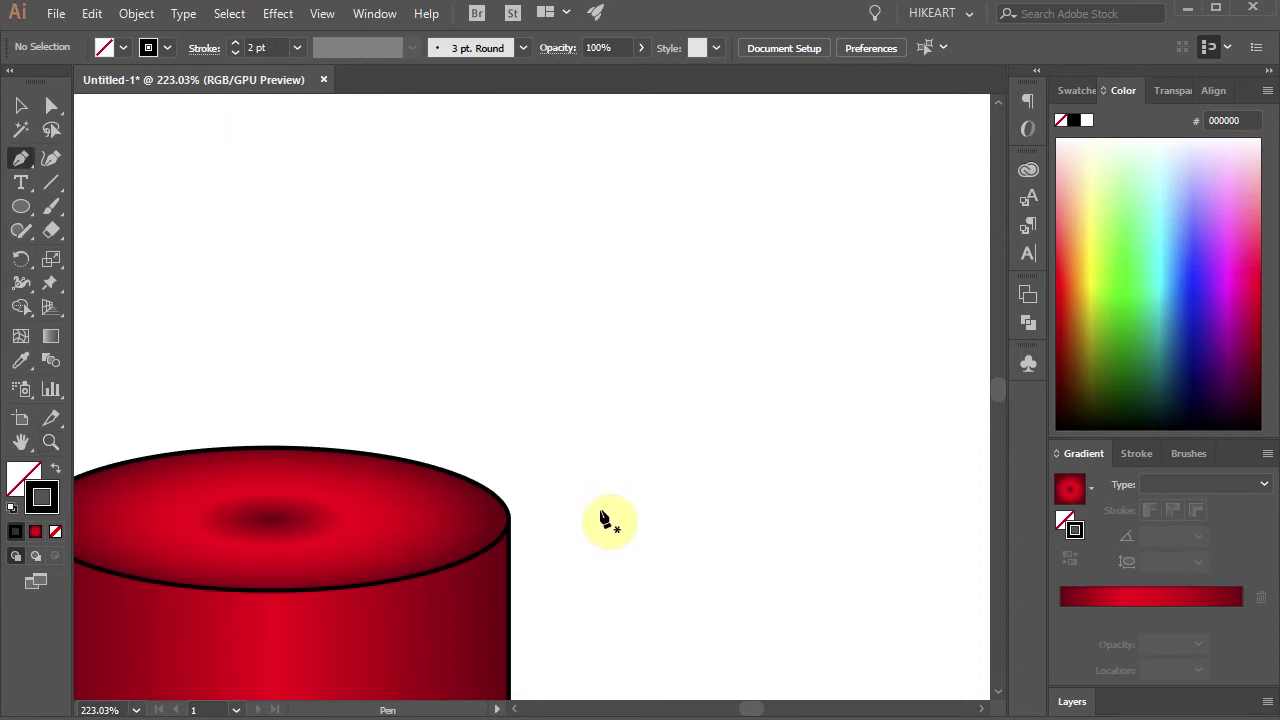
click(664, 518)
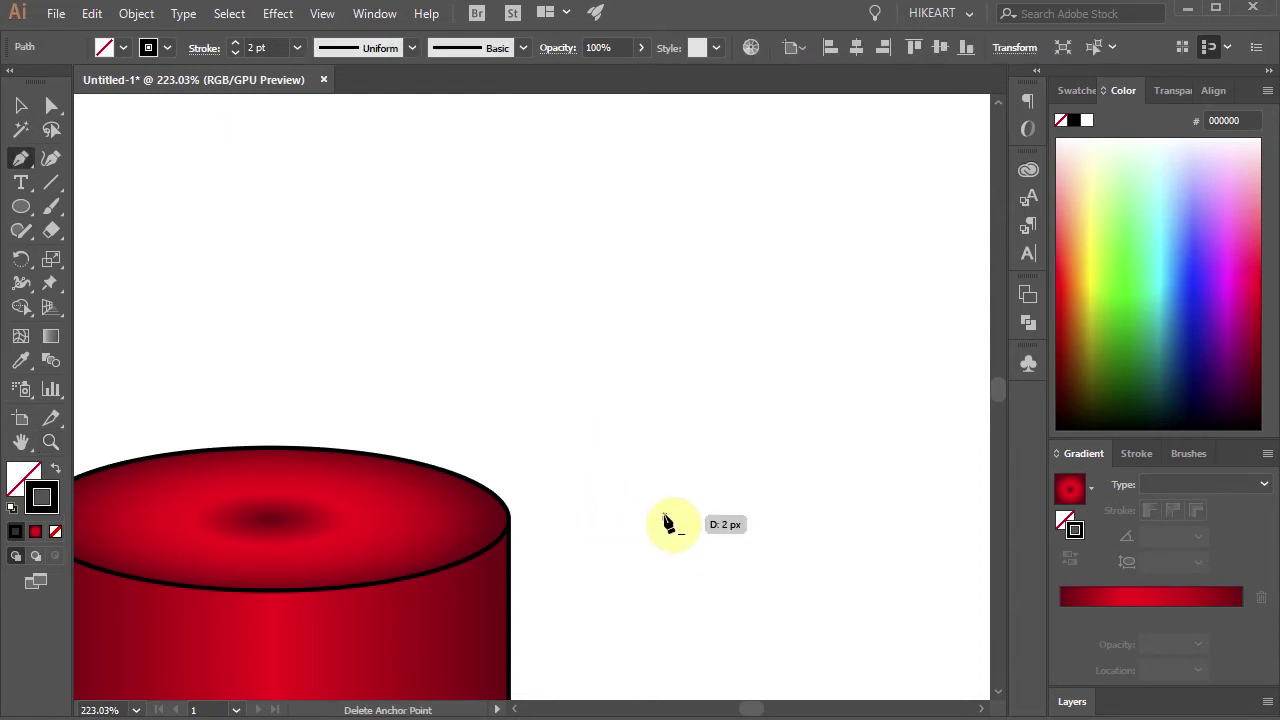
click(664, 335)
key(v)
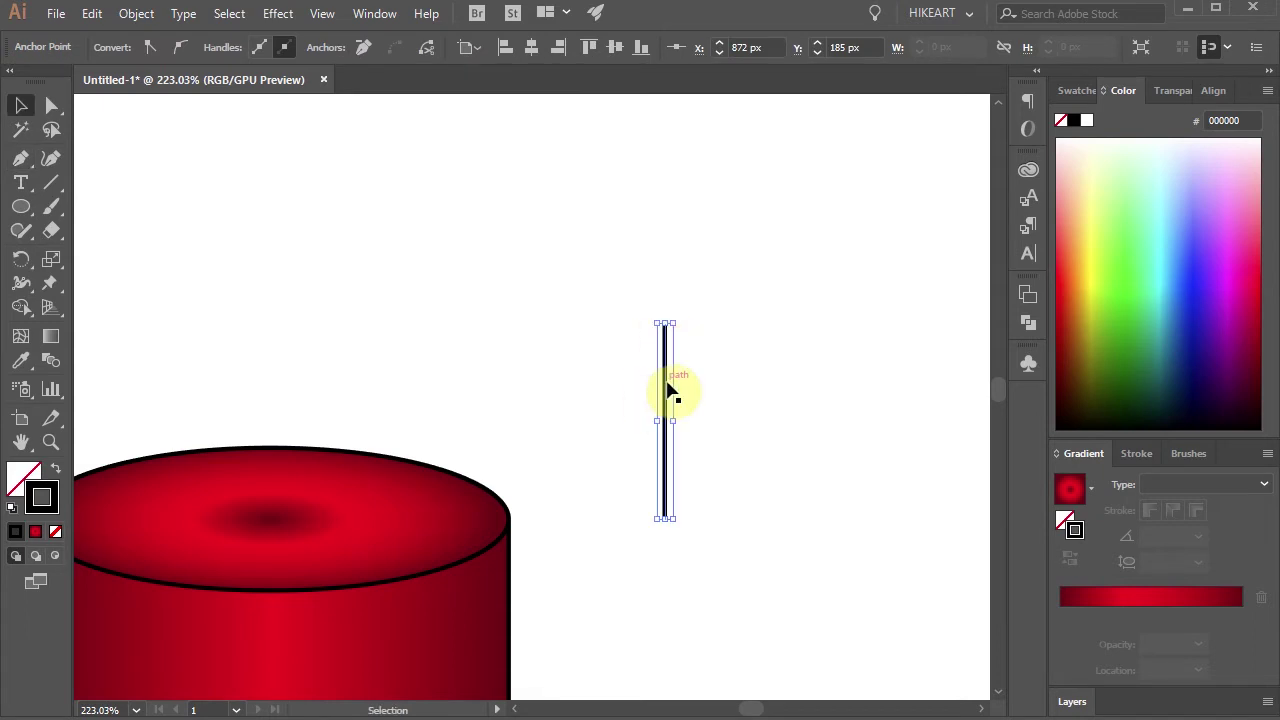
- Raise the line's stroke weight to 16 pt
click(1134, 453)
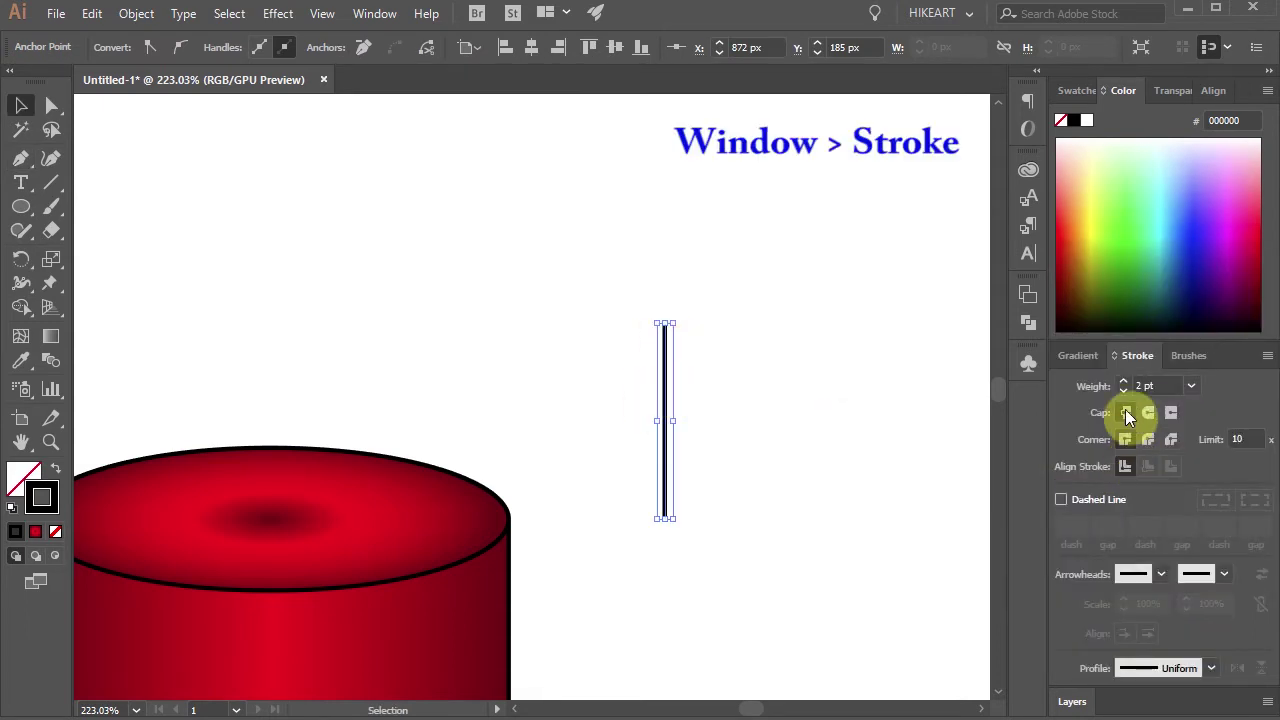
click(1123, 381)
click(1123, 381)
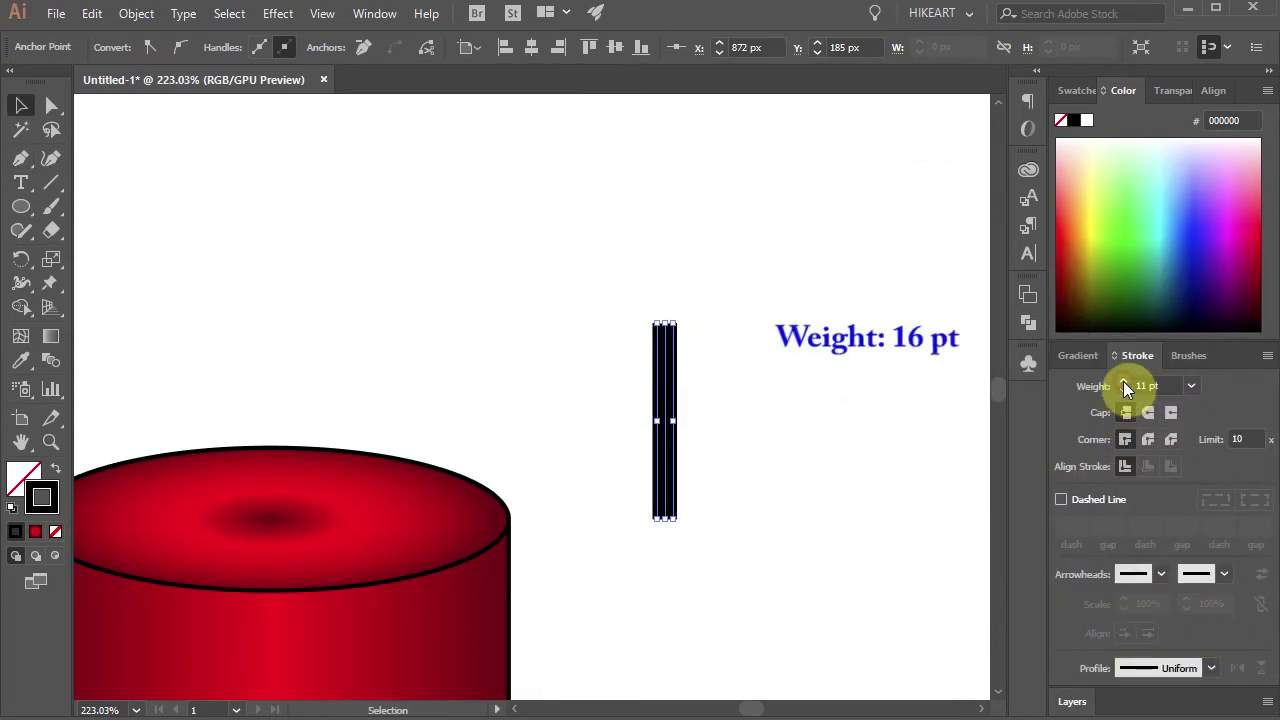
click(1124, 384)
click(1124, 384)
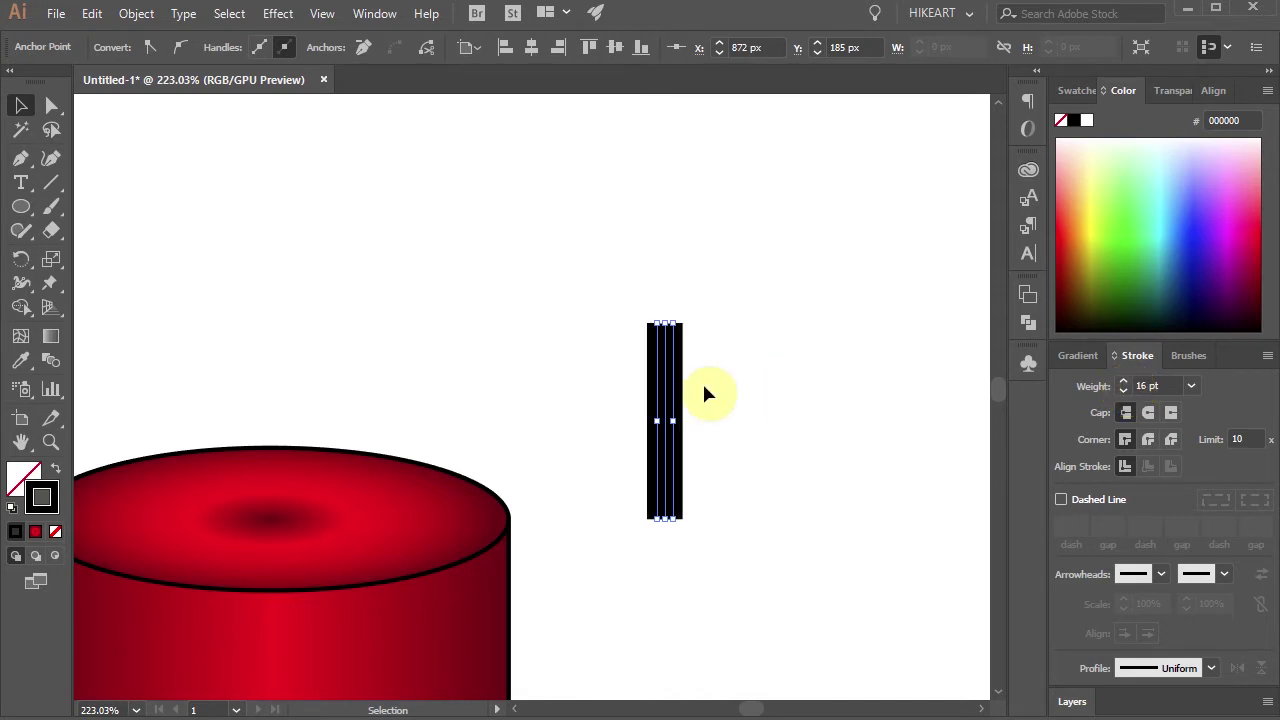
- Expand the 16 pt line's fill and stroke into a solid bar shape
click(140, 14)
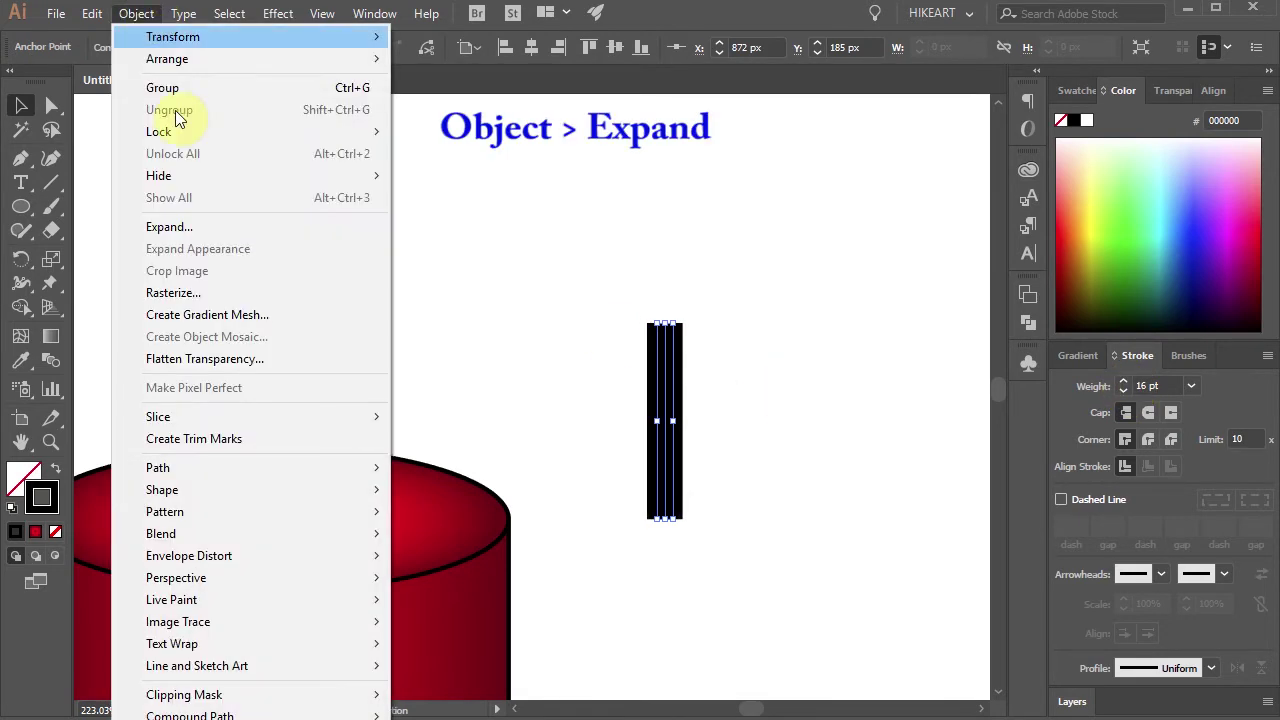
click(172, 227)
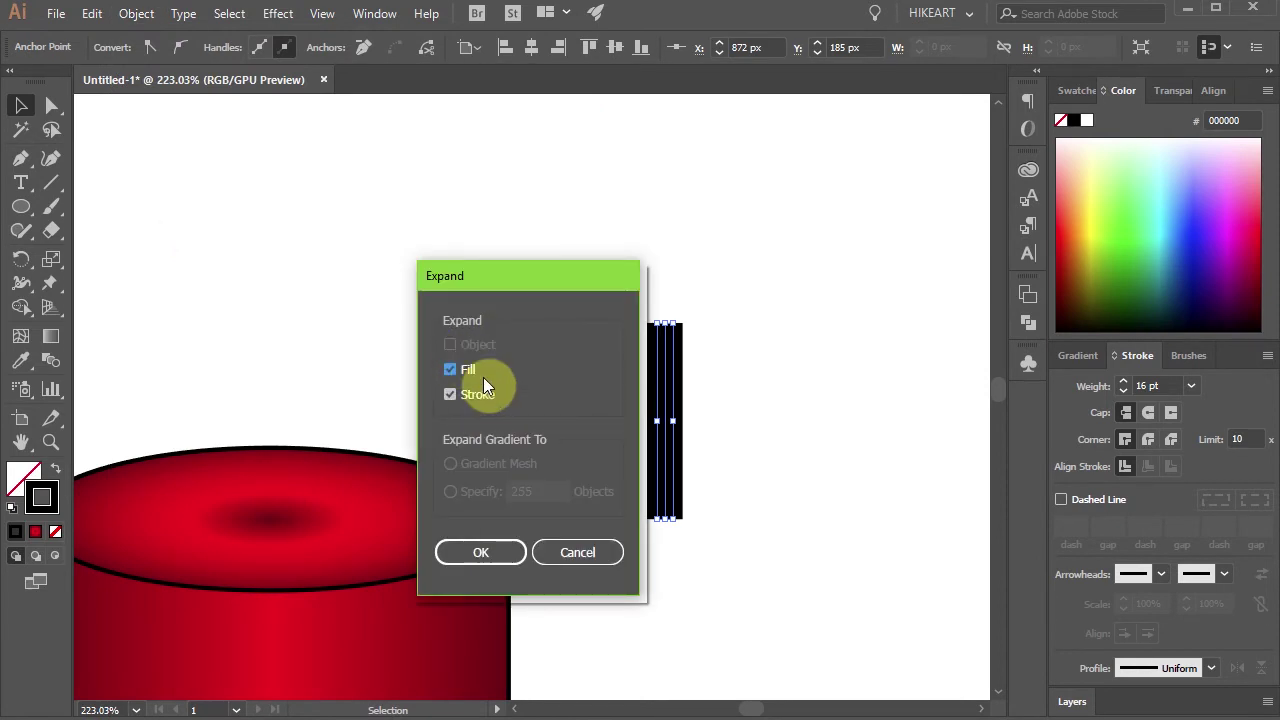
click(512, 550)
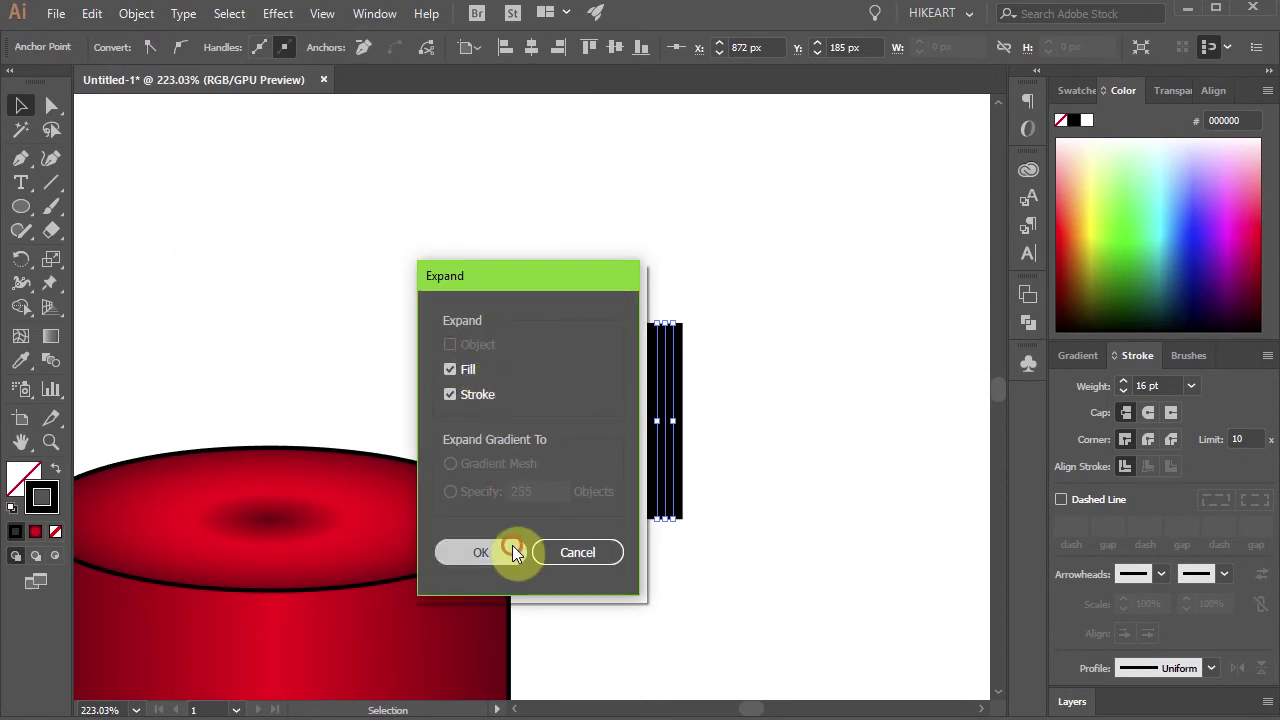
- Apply Roughen to the bar: Size 1% Relative, Detail 17/in, Smooth points
click(288, 16)
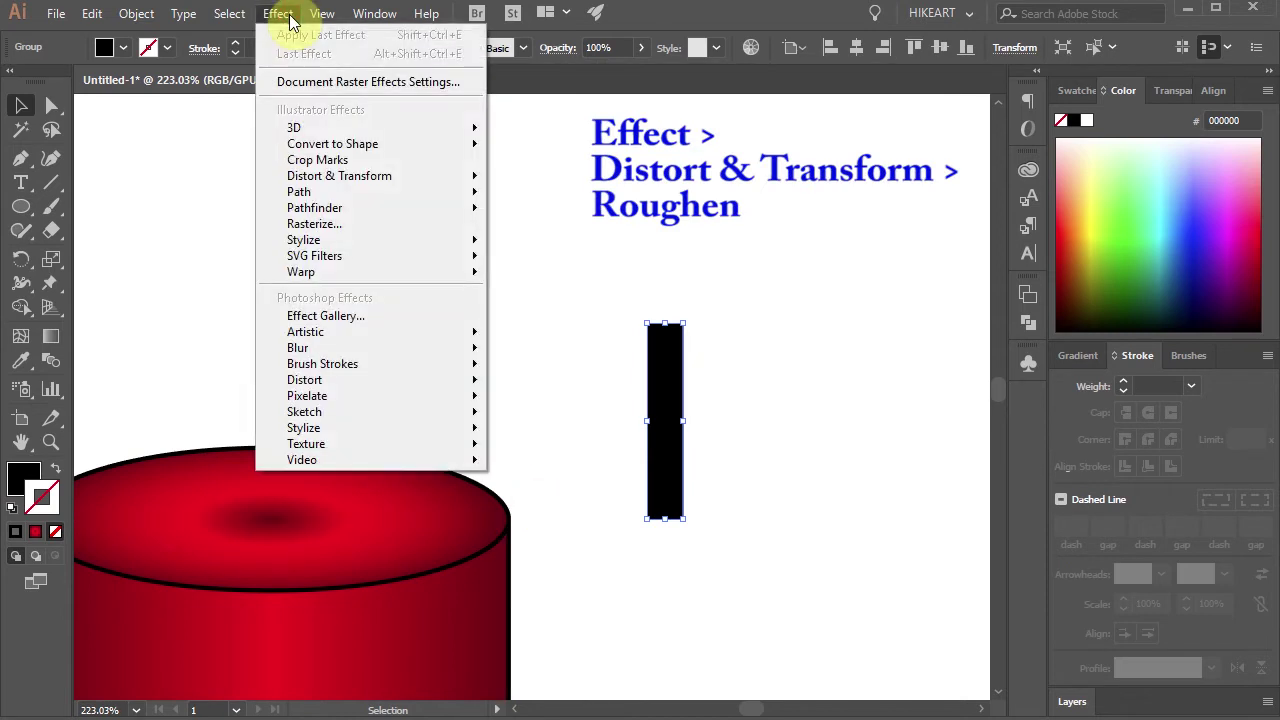
mouse_move(337, 177)
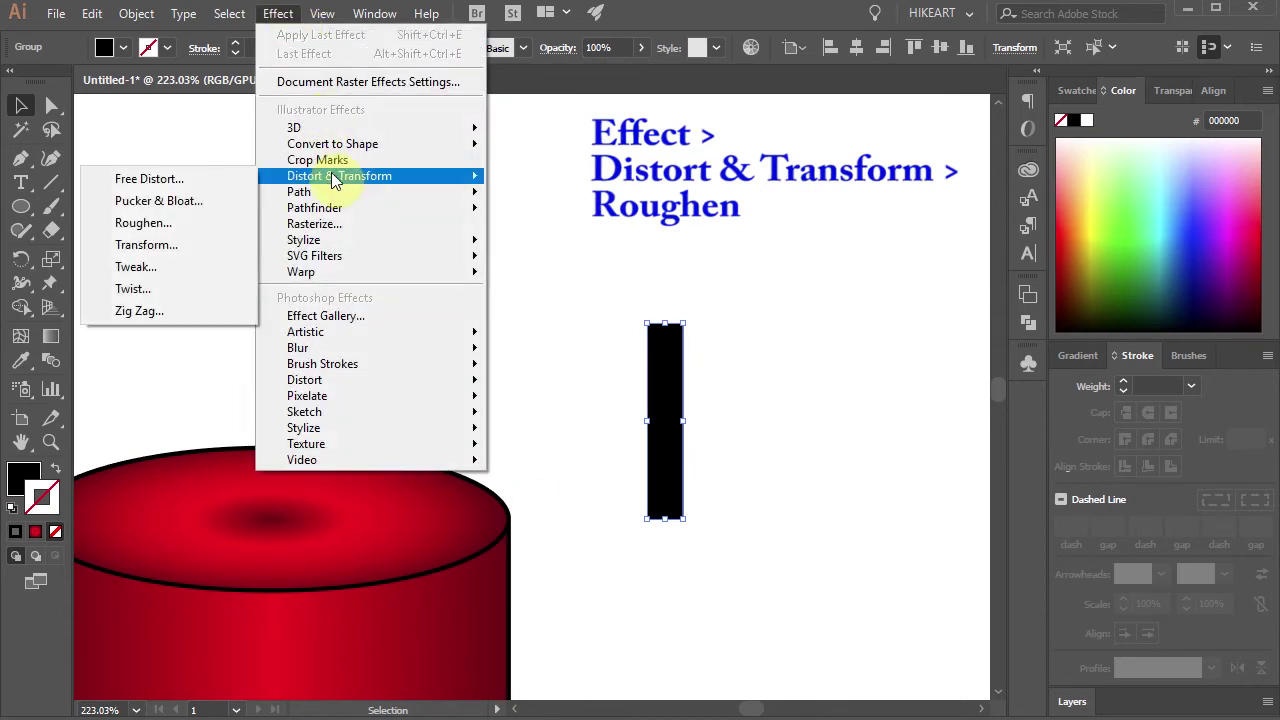
click(179, 227)
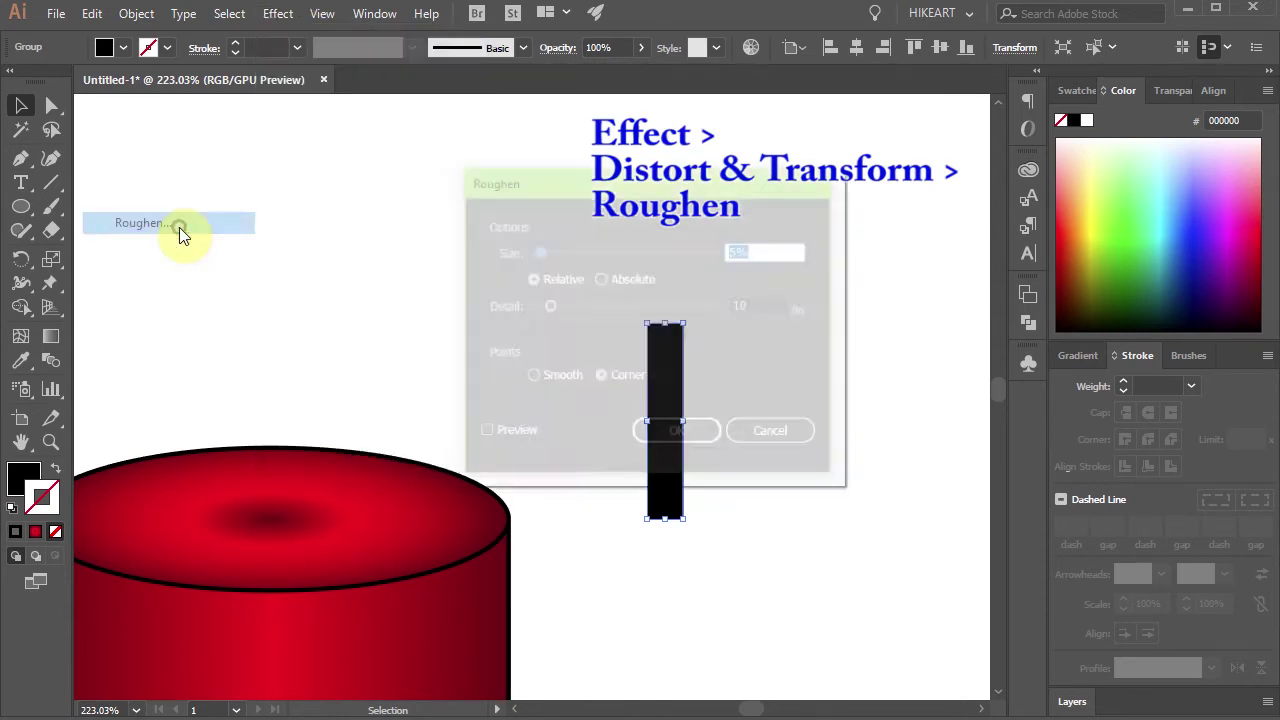
drag(675, 190, 415, 150)
click(223, 395)
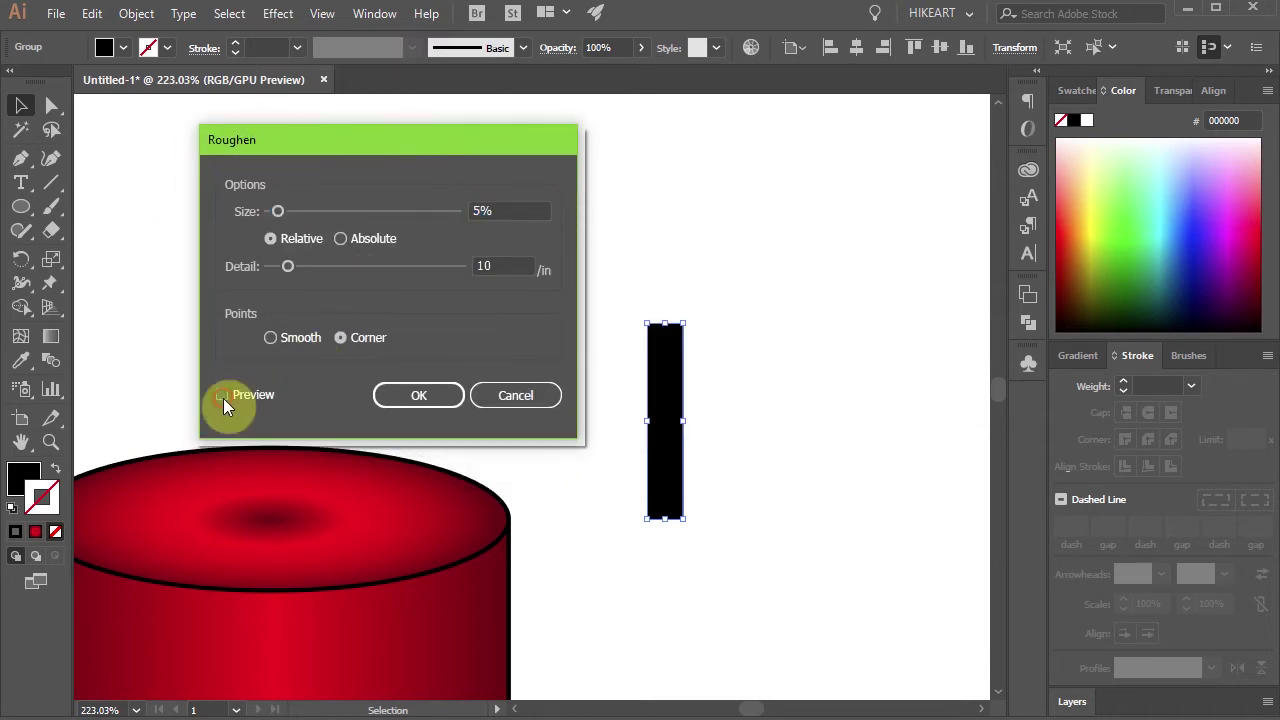
click(222, 395)
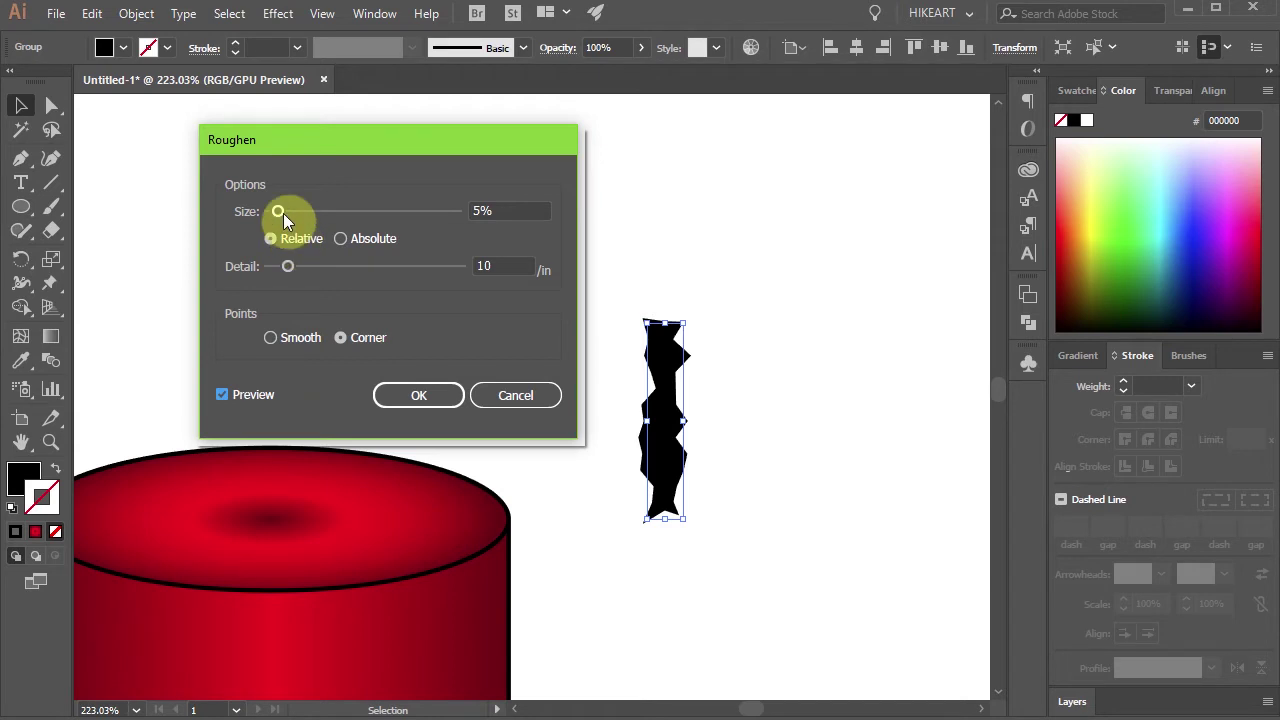
drag(283, 213, 272, 214)
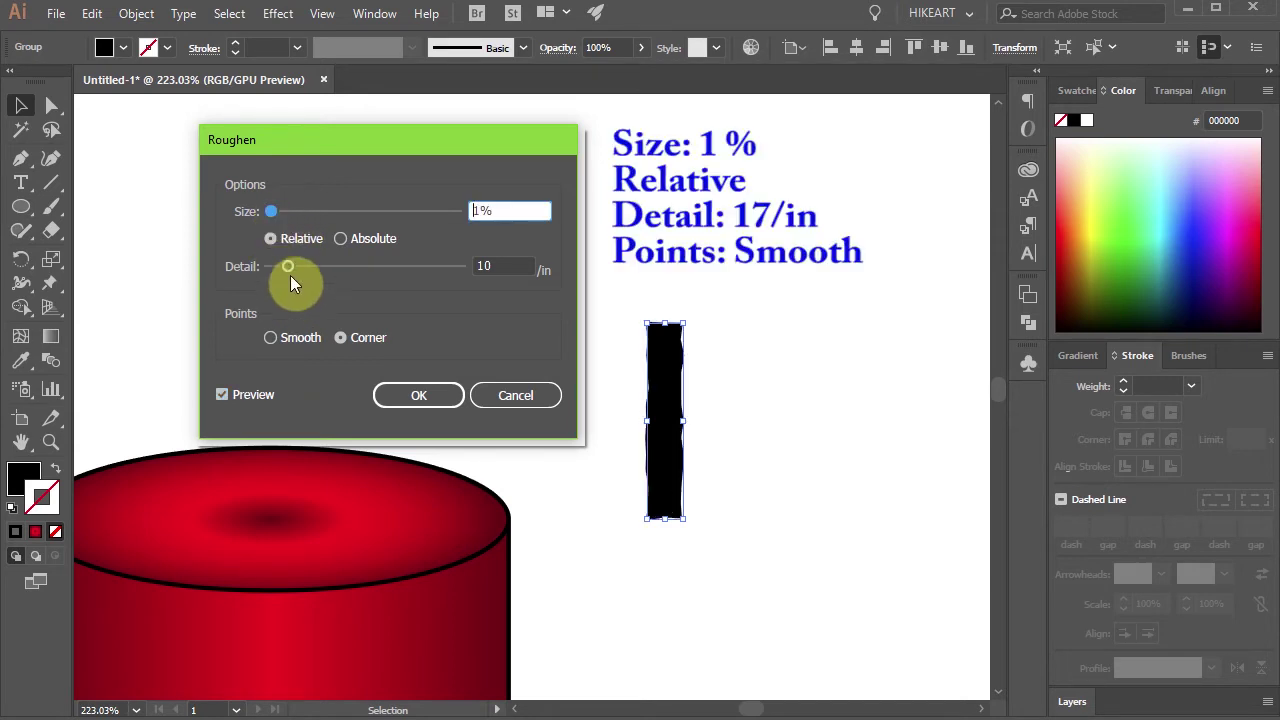
drag(290, 275, 301, 267)
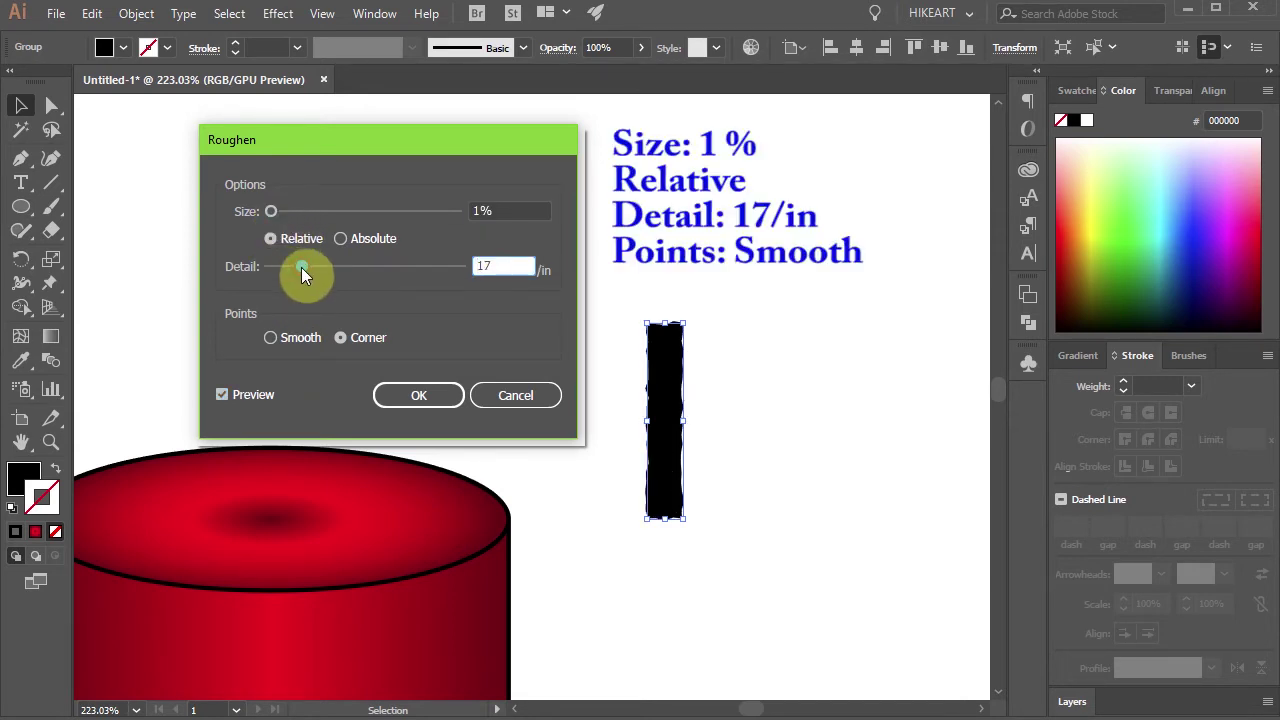
click(271, 337)
click(393, 409)
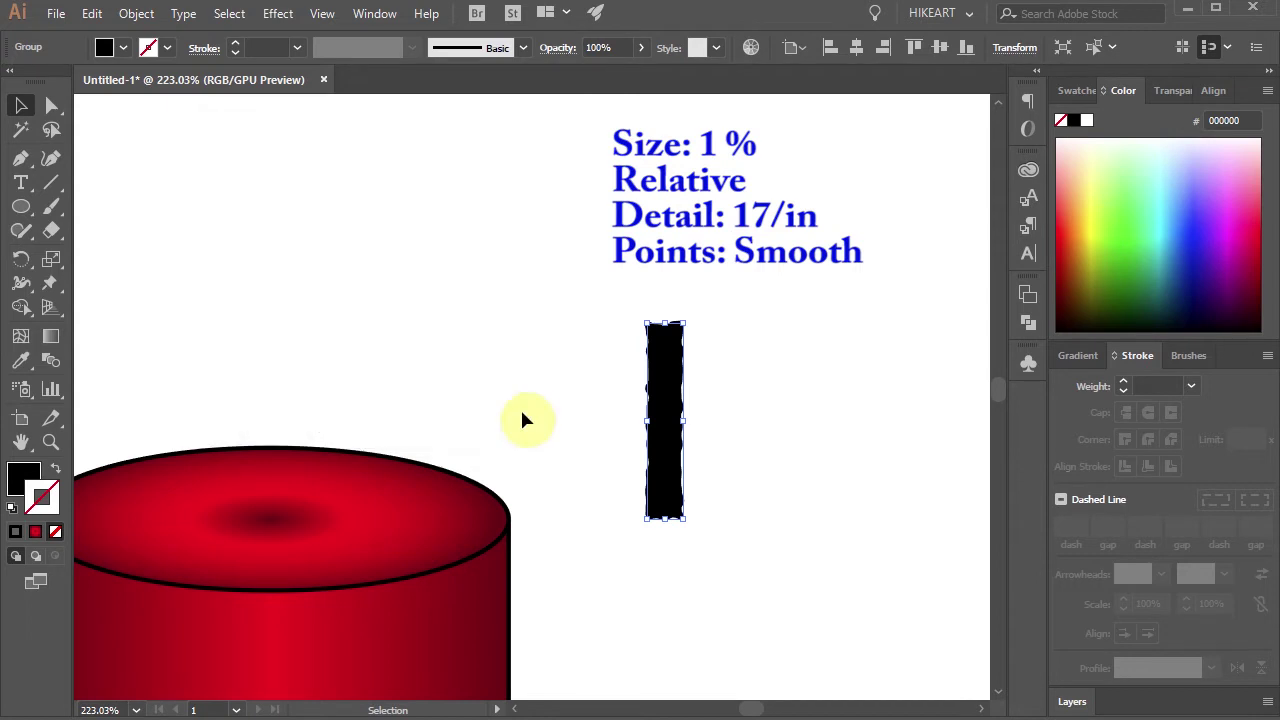
click(731, 407)
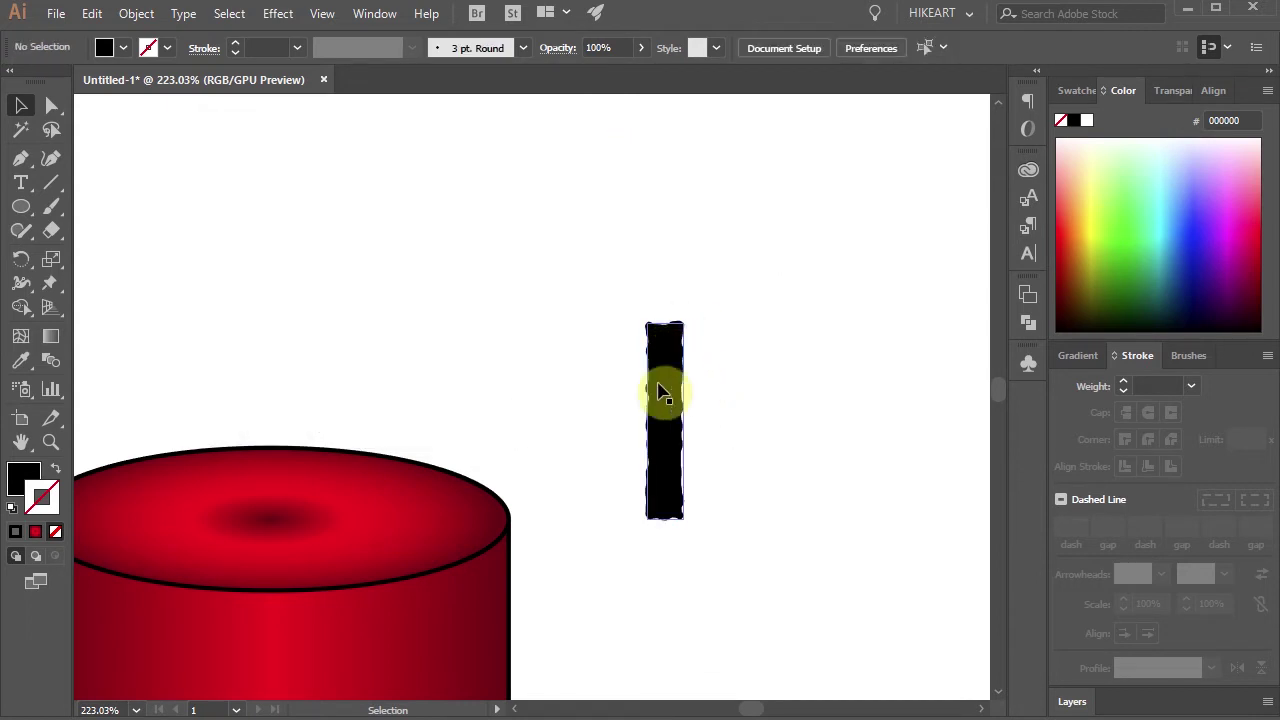
- Expand the roughened bar's appearance into real path geometry
click(668, 518)
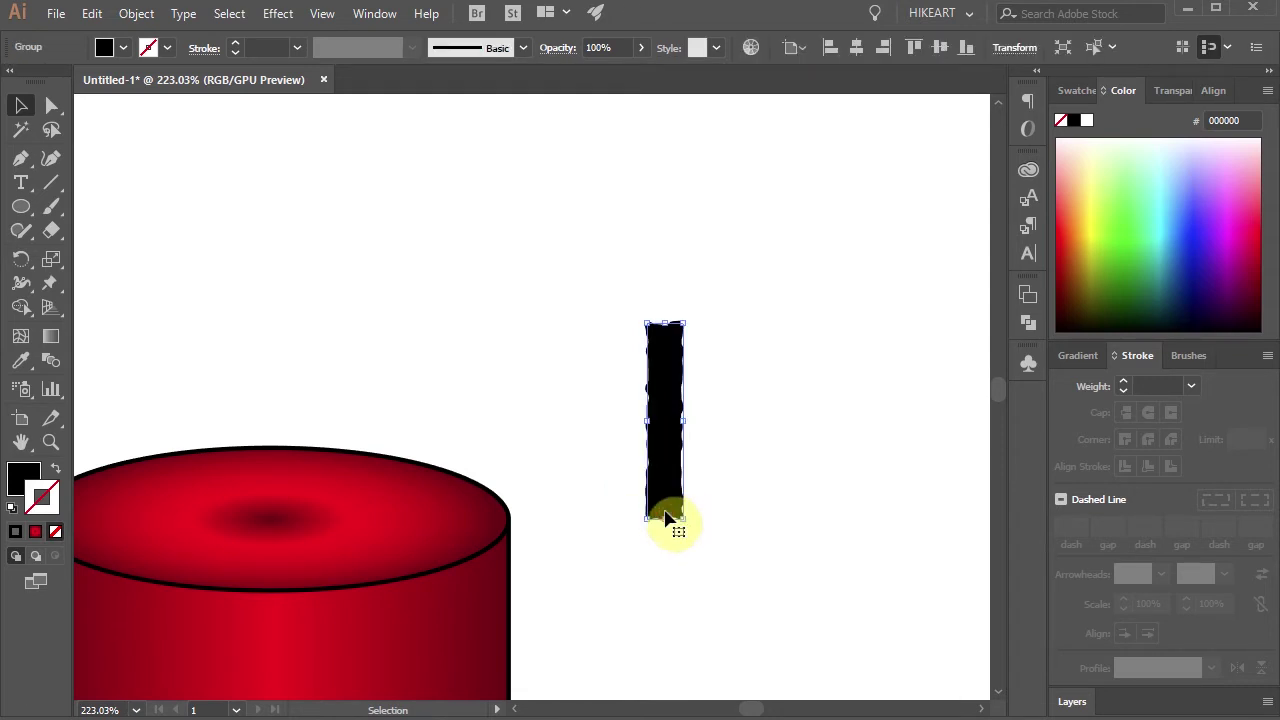
click(137, 16)
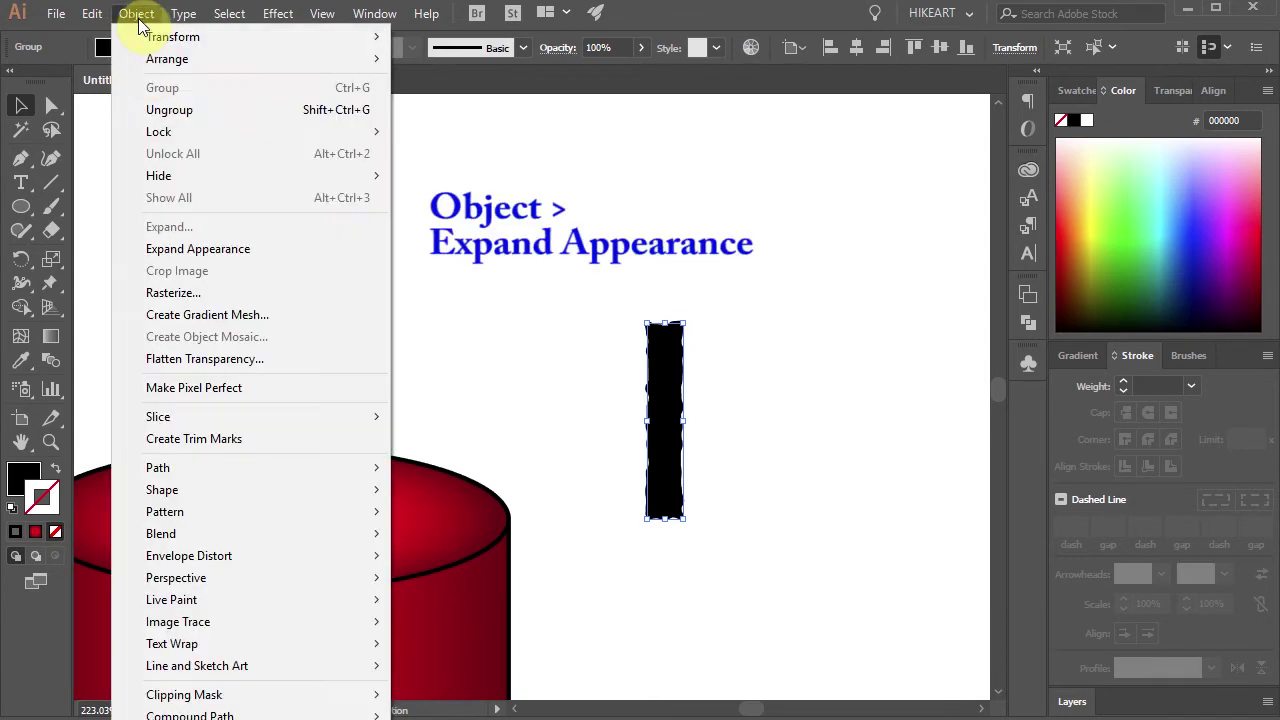
click(226, 250)
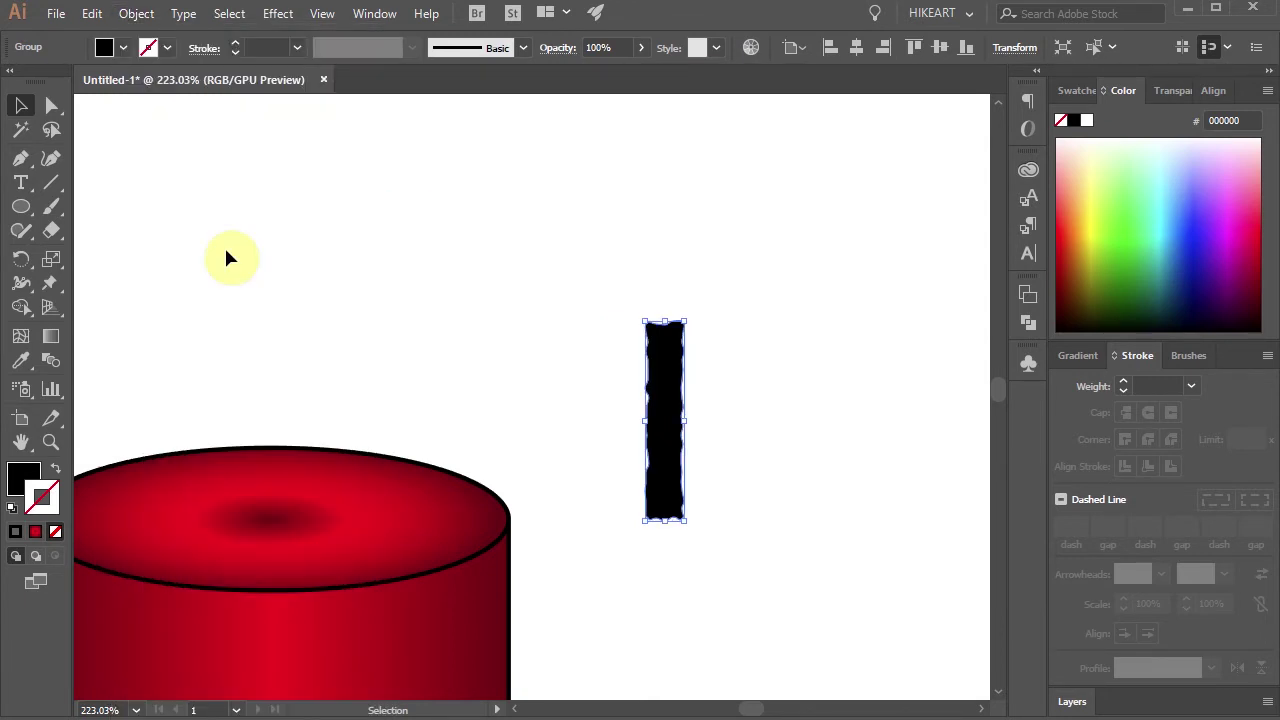
- Erase the bottom end of the black bar with a rectangular Eraser marquee
key(shift+e)
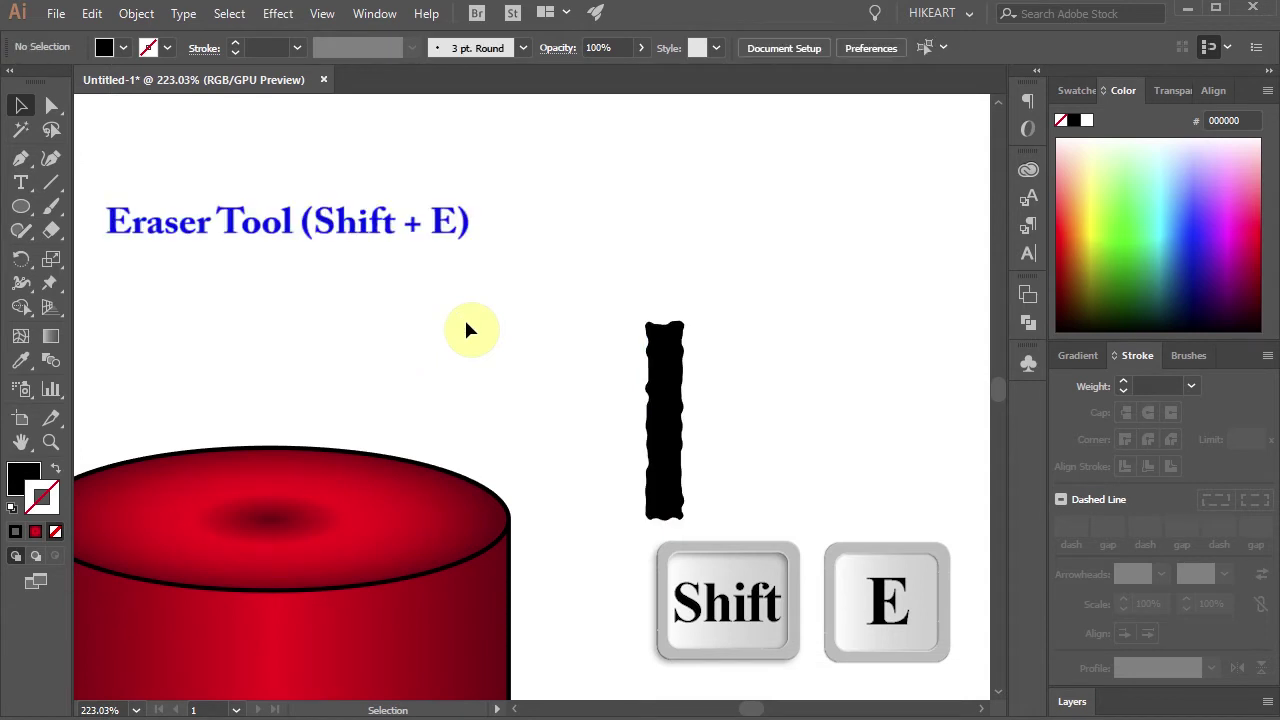
key(shift+e)
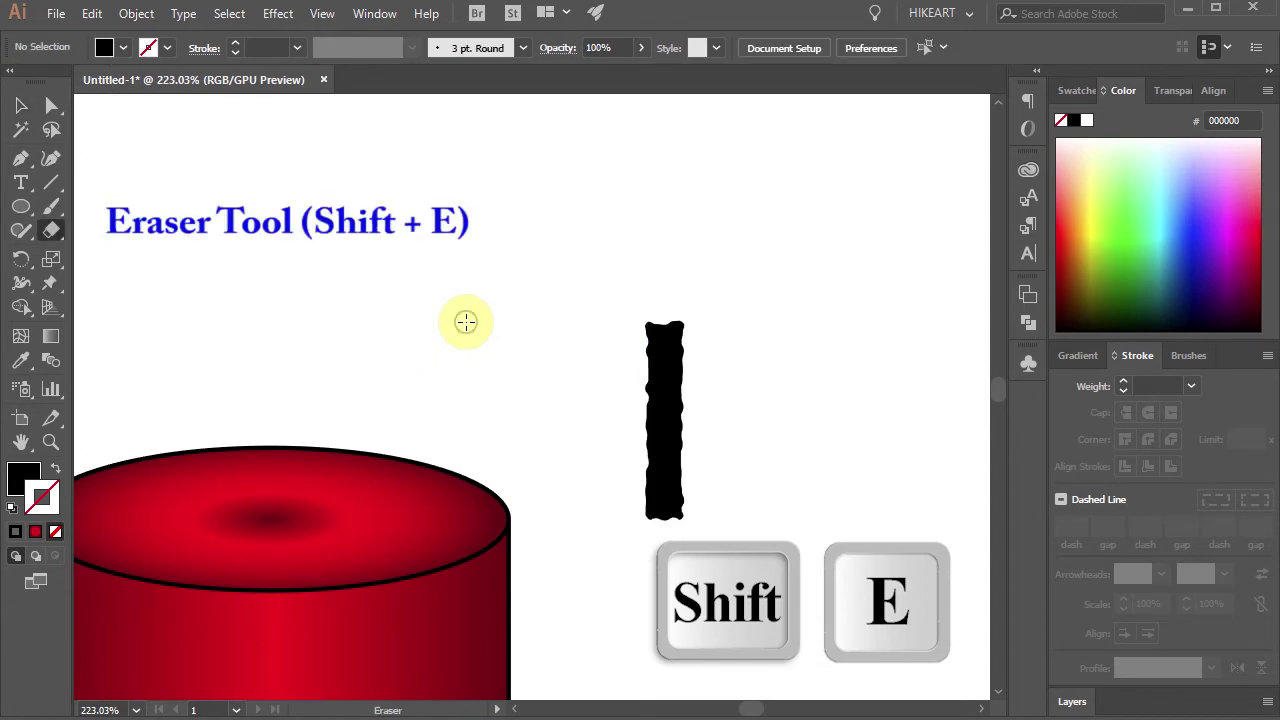
key(alt)
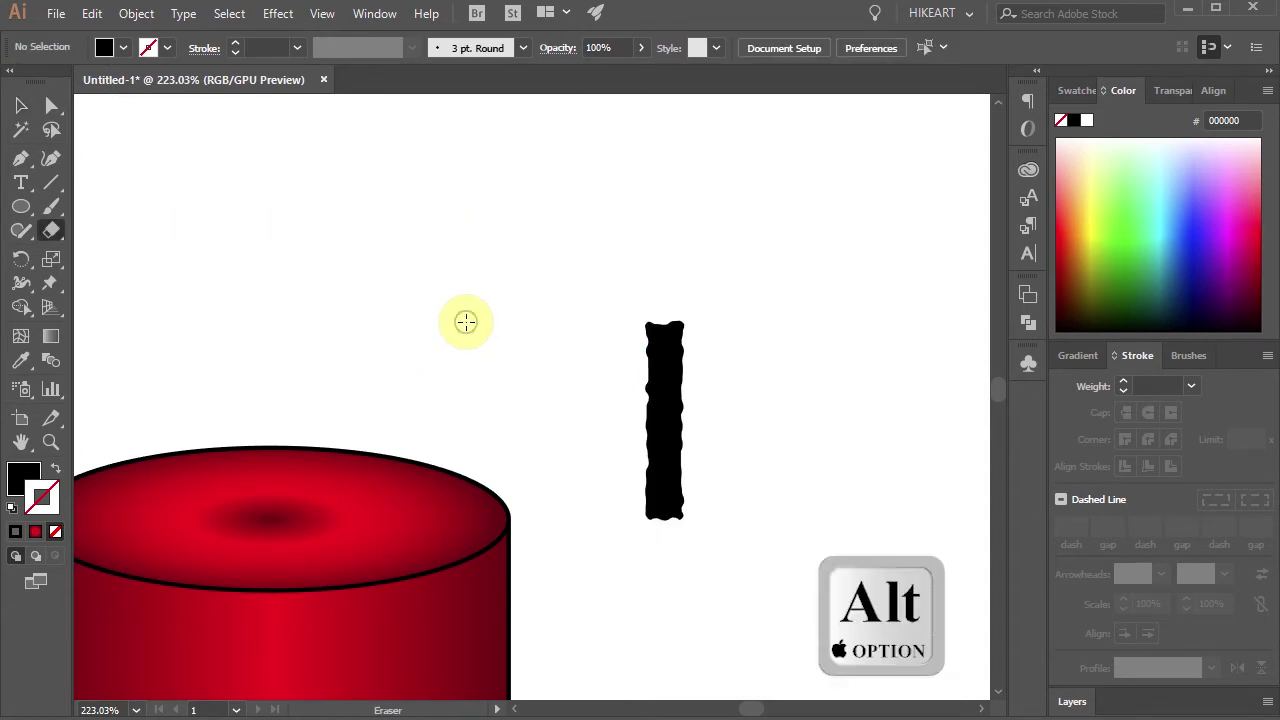
mouse_move(708, 546)
mouse_down()
mouse_move(700, 517)
mouse_move(634, 515)
mouse_up()
- Move the trimmed bar onto the candle's top as the wick
key(v)
drag(668, 458, 271, 463)
key(ctrl+0)
click(514, 440)
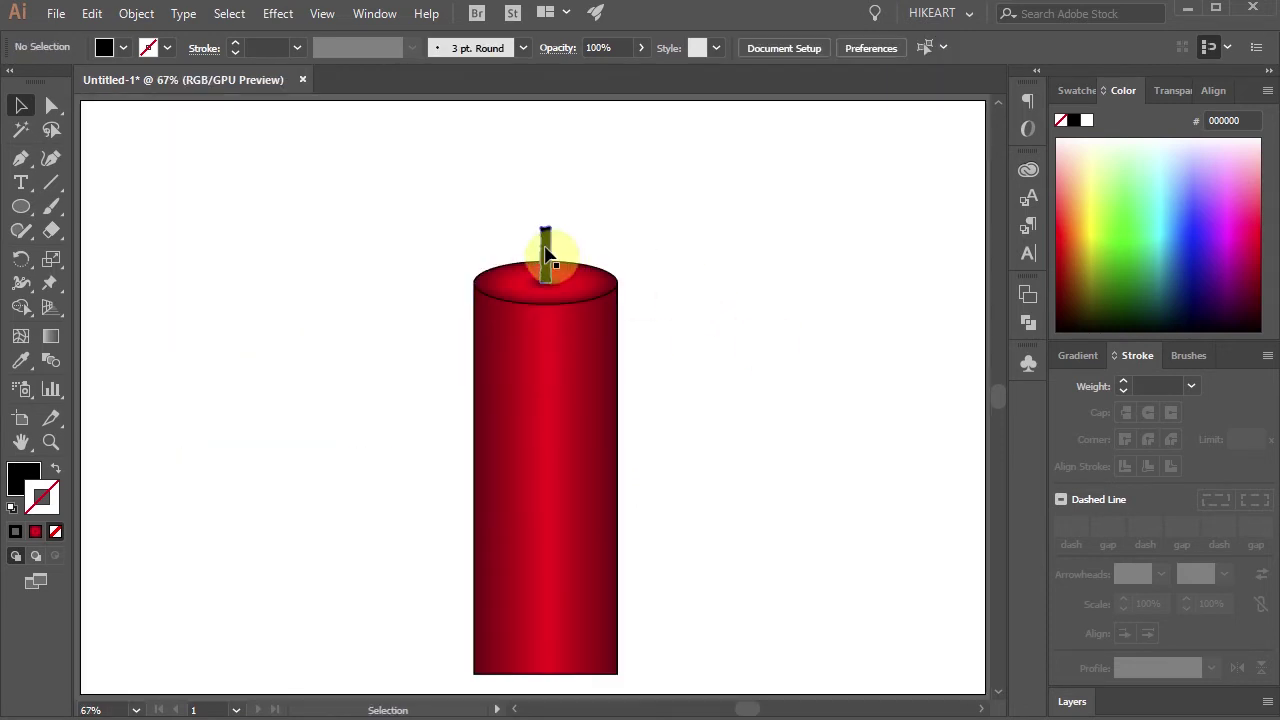
scroll(545, 255, up, 4)
drag(529, 190, 530, 242)
key(ctrl+0)
click(645, 255)
- With a black fill, draw a square on the artboard left of the candle
key(ctrl+v)
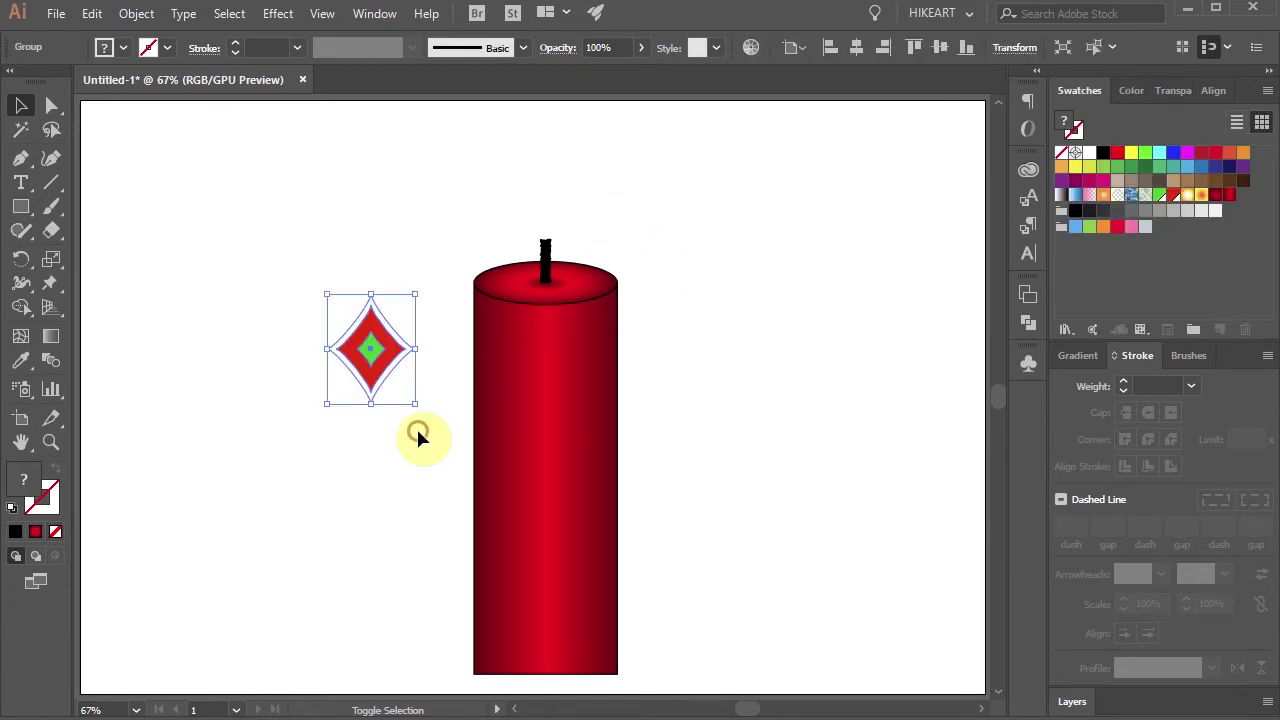
key(ctrl+z)
key(m)
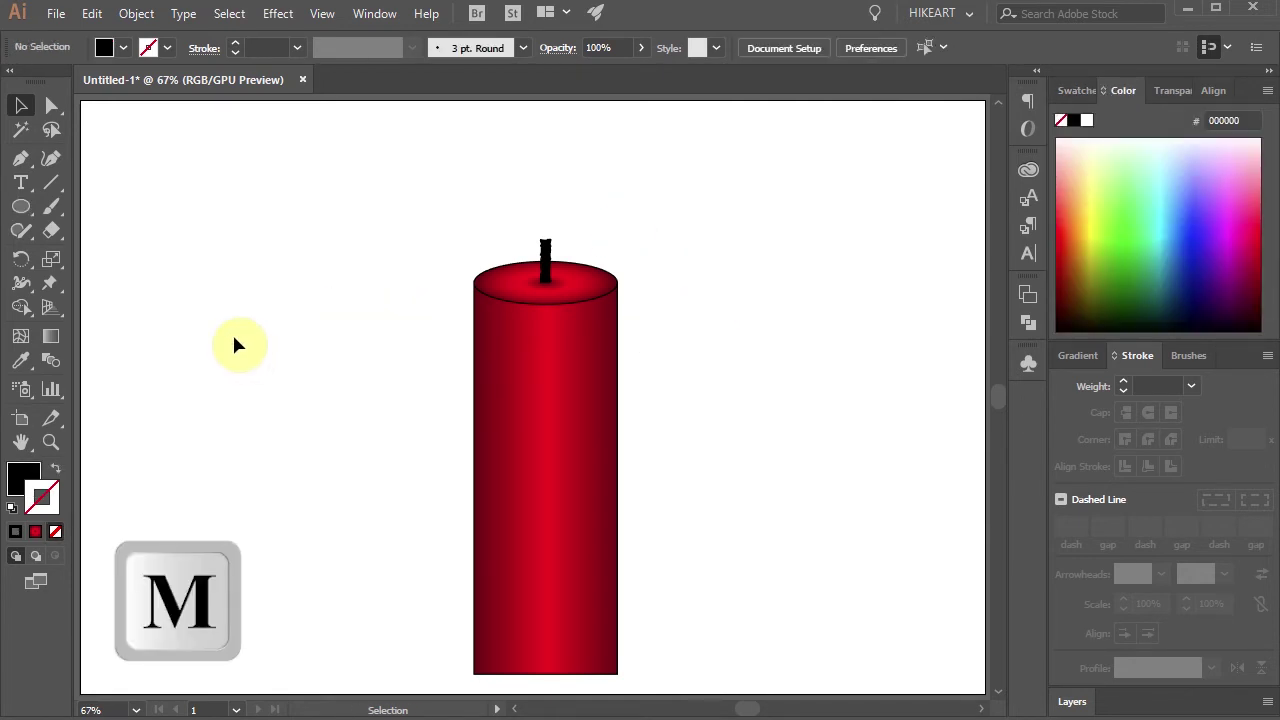
key(m)
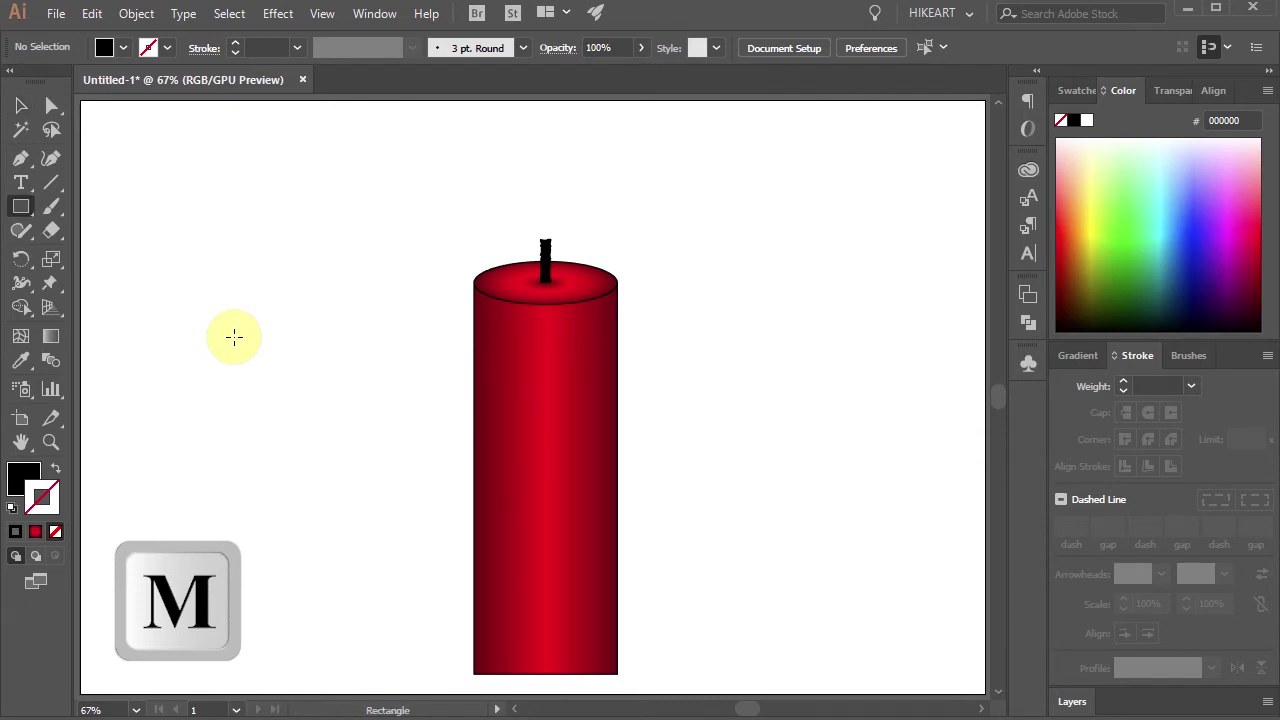
key(x)
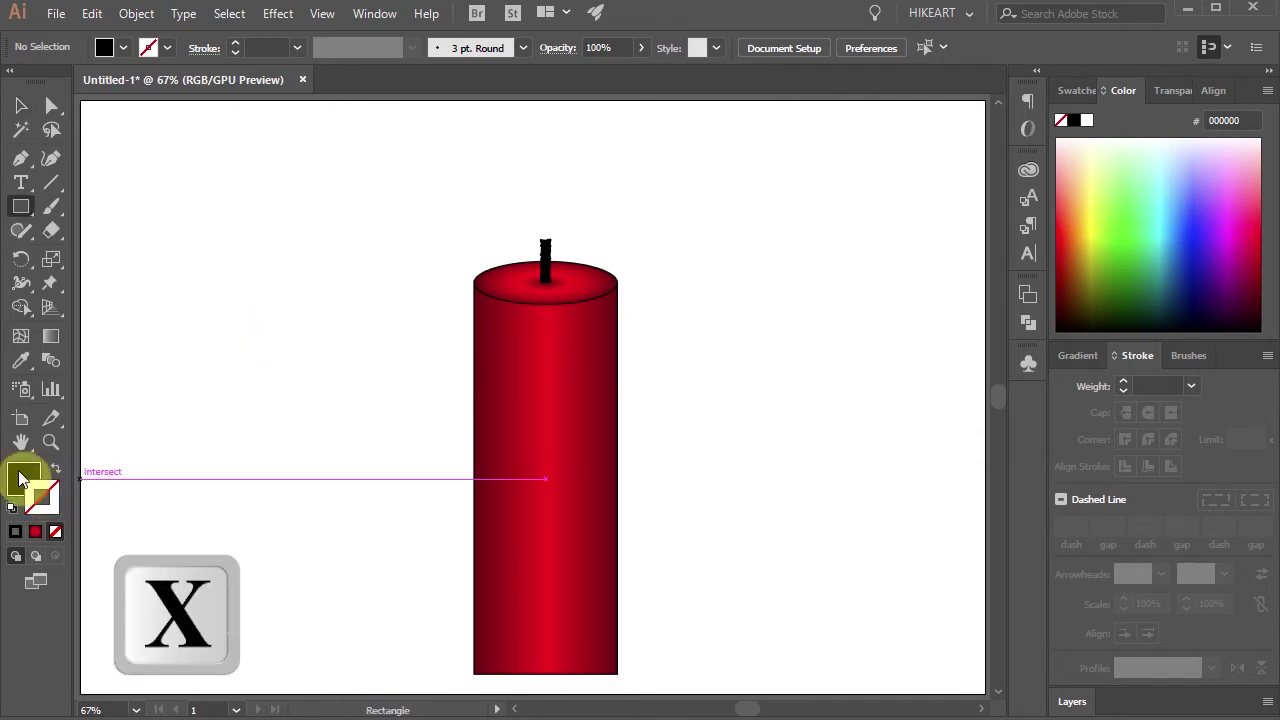
click(22, 478)
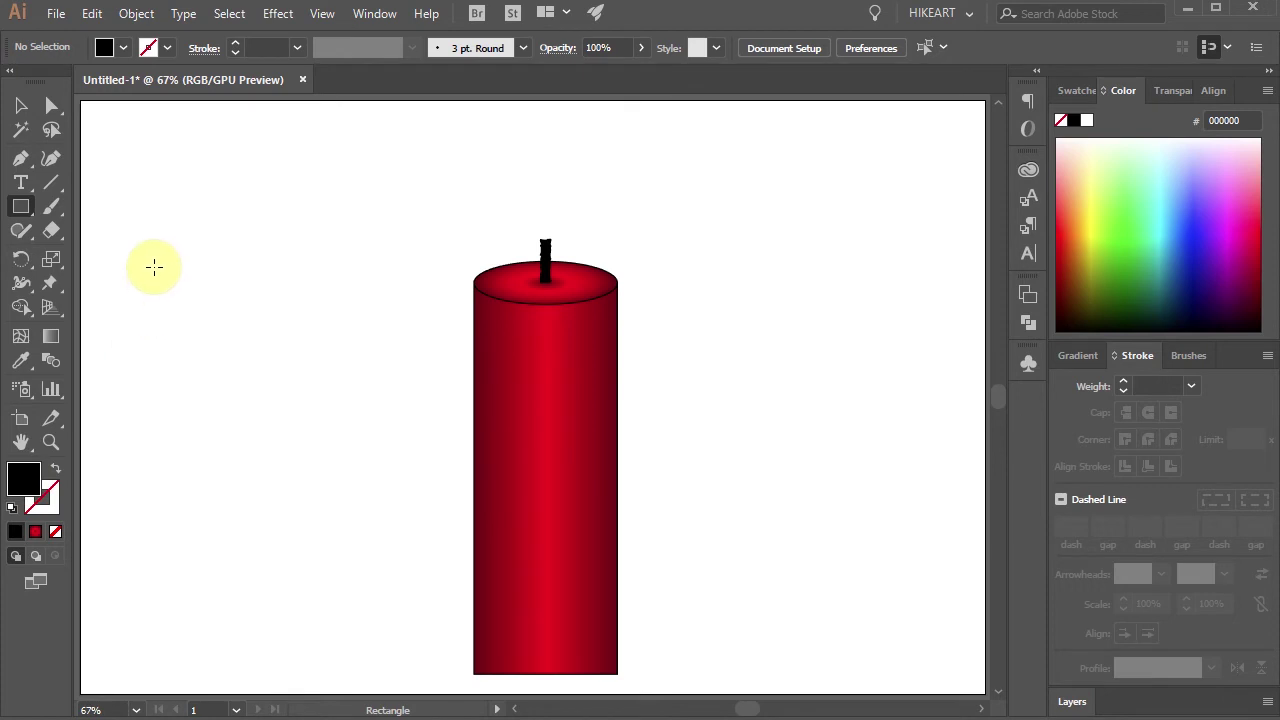
mouse_move(154, 266)
mouse_down()
mouse_move(300, 451)
mouse_move(332, 444)
mouse_up()
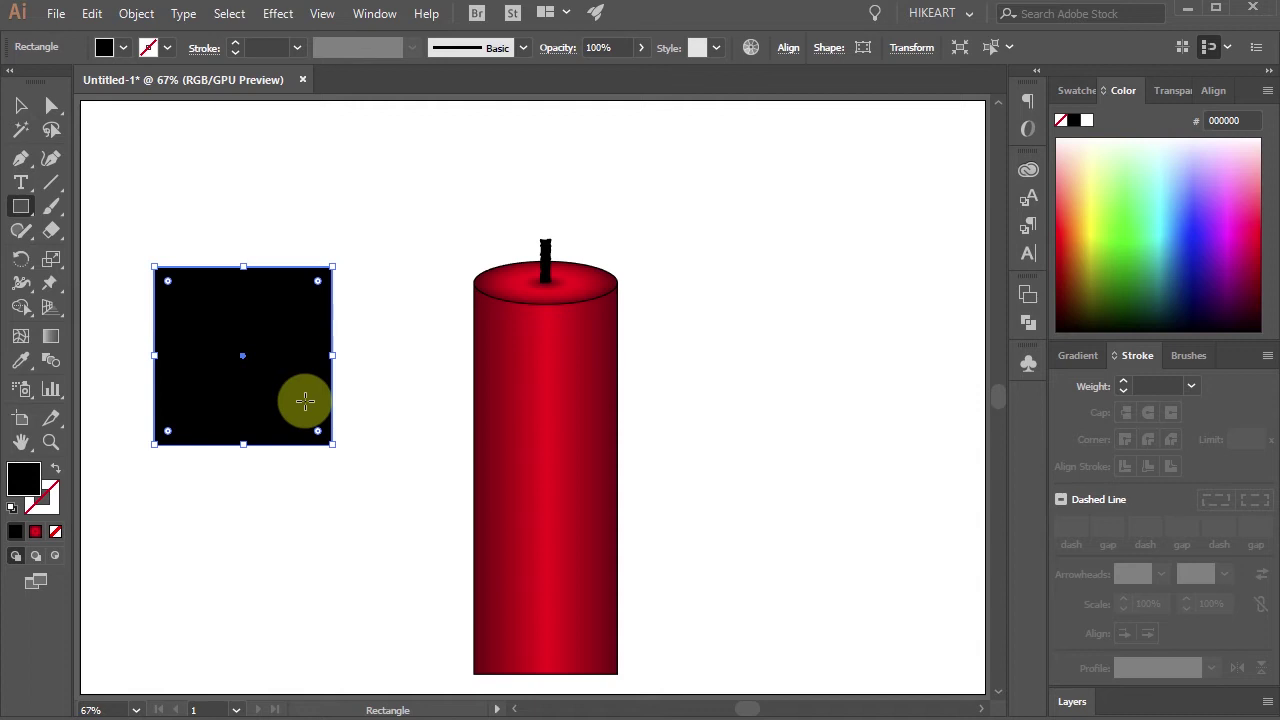
- Make an 80% uniform scaled copy of the square, repeating it with Ctrl+D for nested copies
key(s)
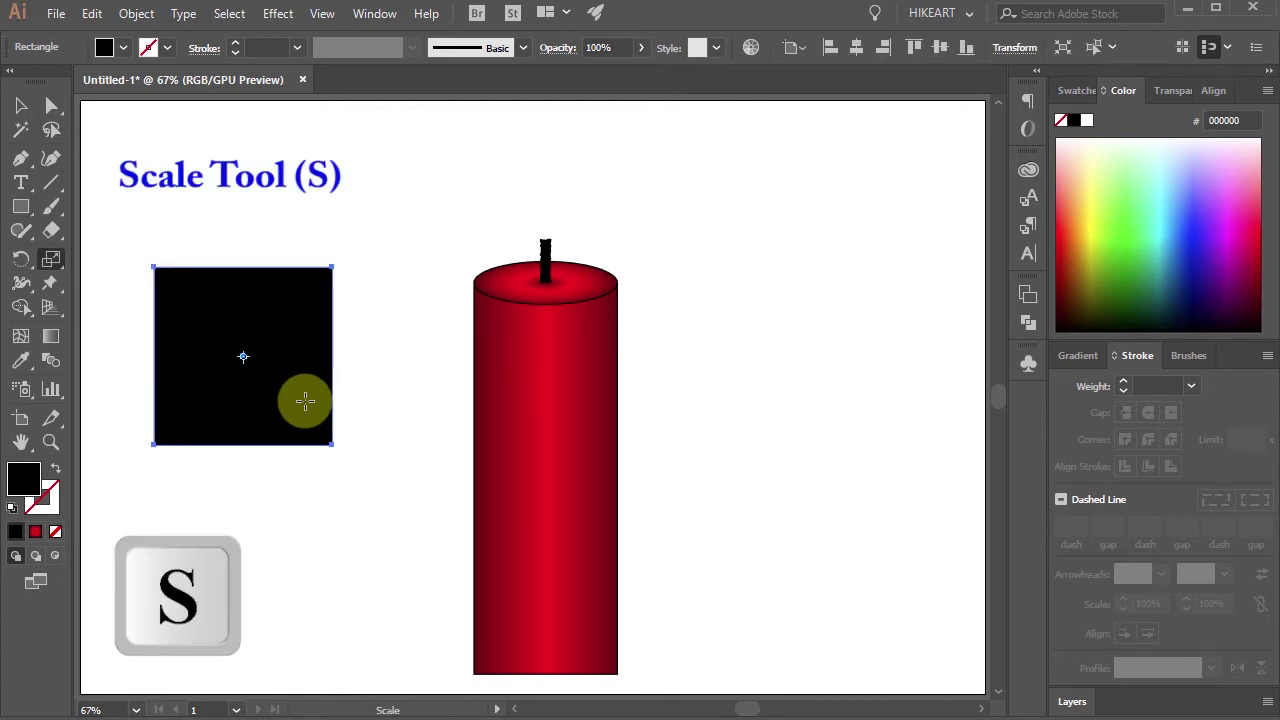
key(Return)
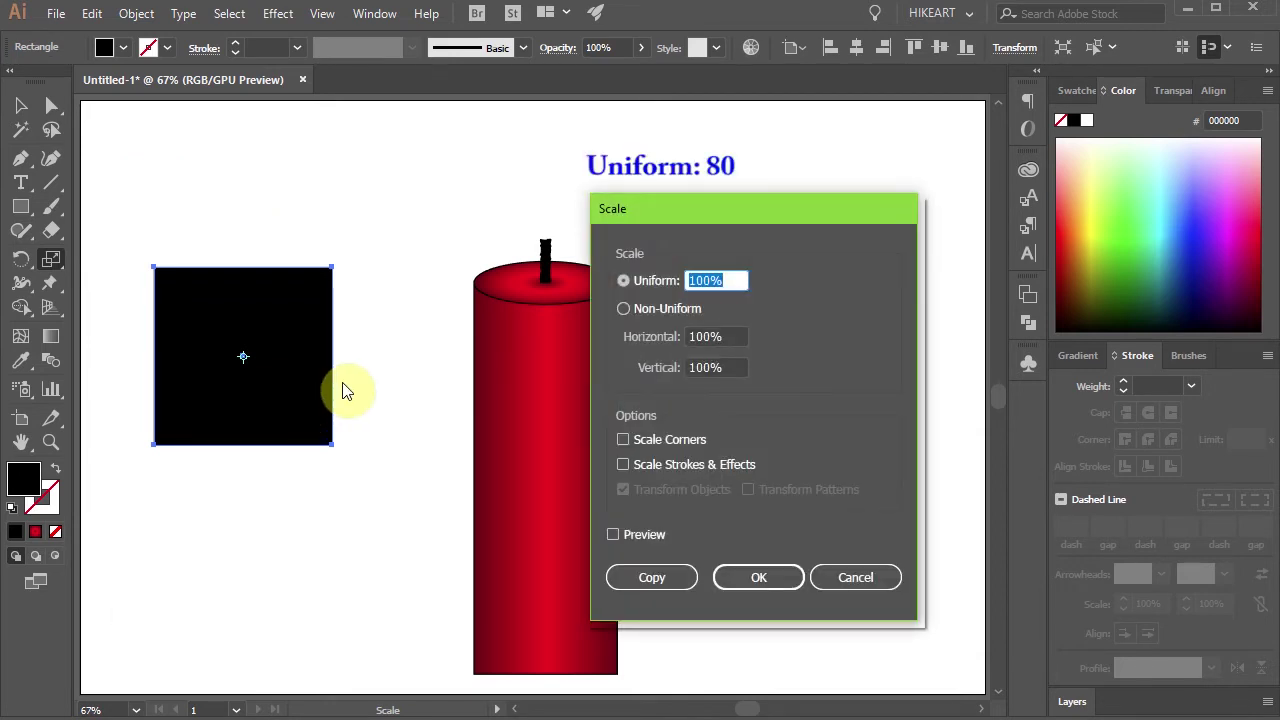
text(80)
click(640, 585)
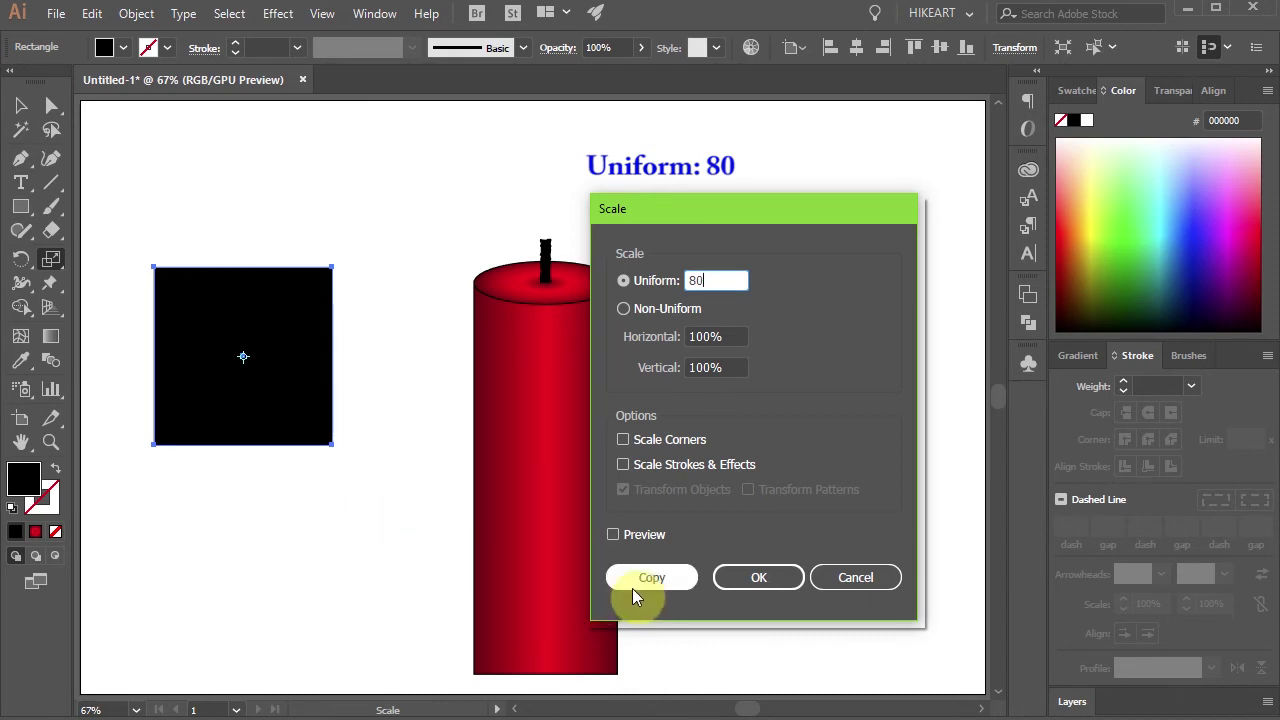
key(ctrl+d)
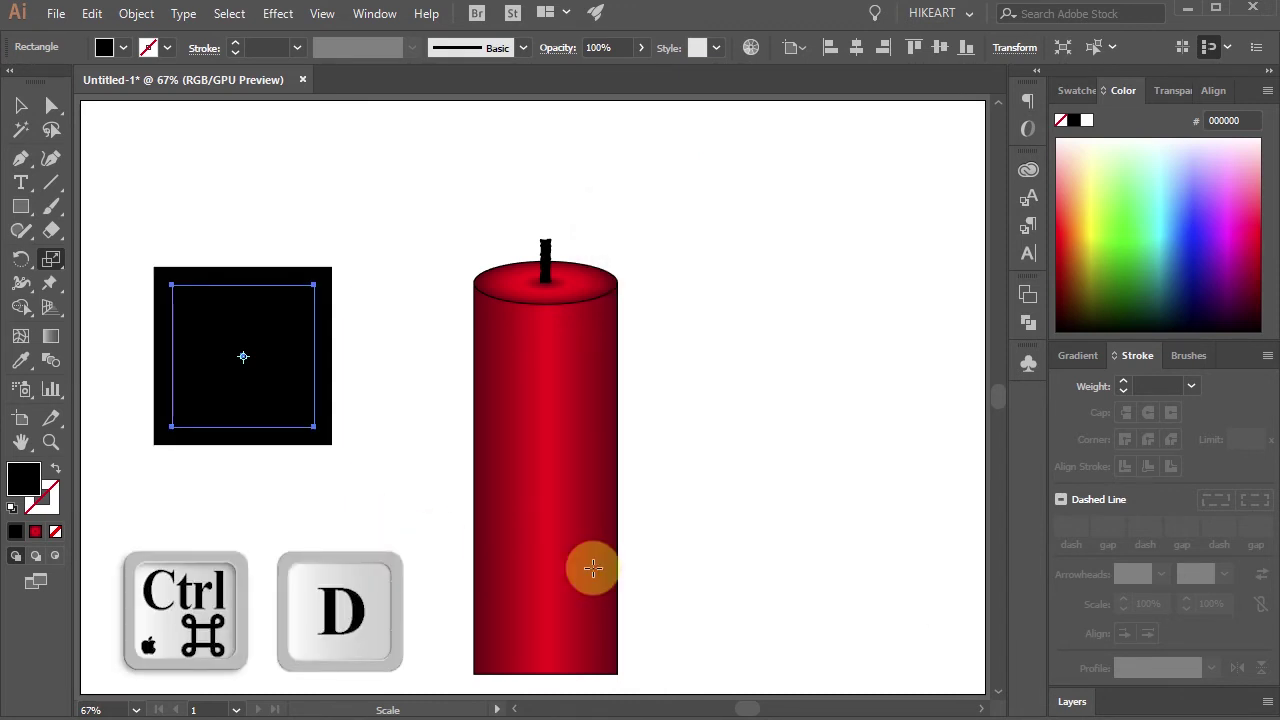
key(ctrl)
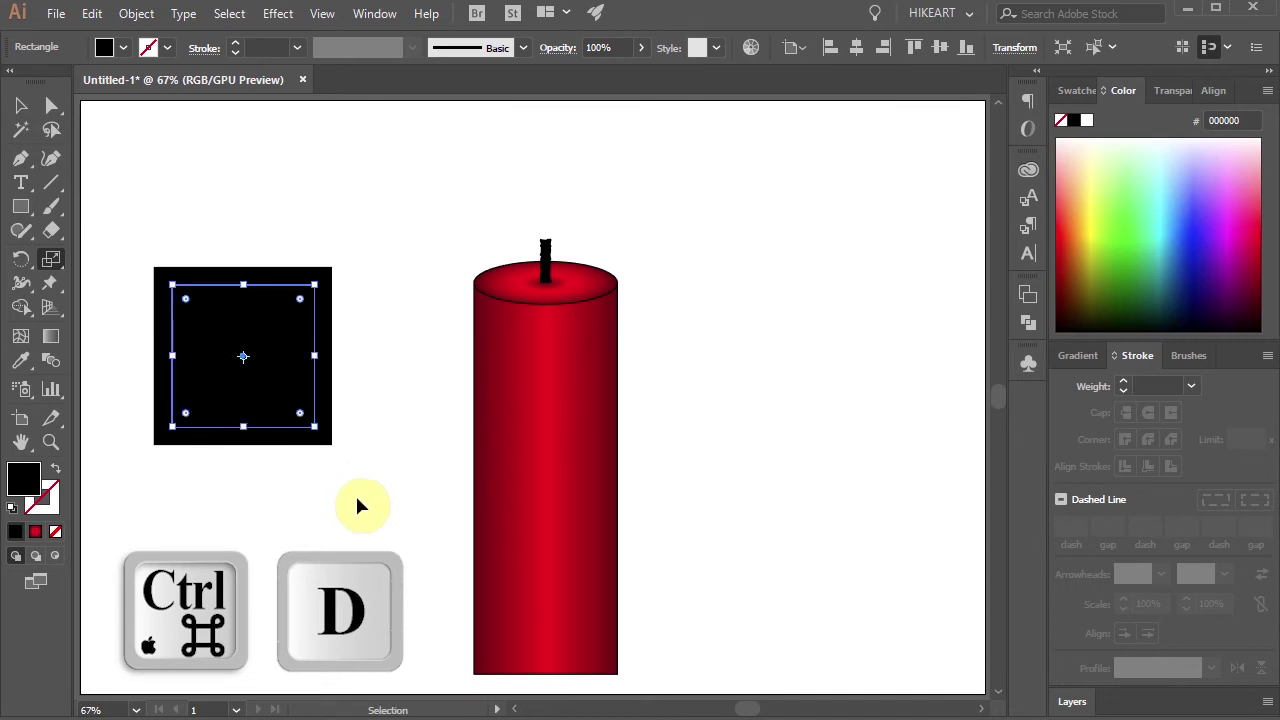
key(ctrl+d)
key(ctrl+d)
key(ctrl+d)
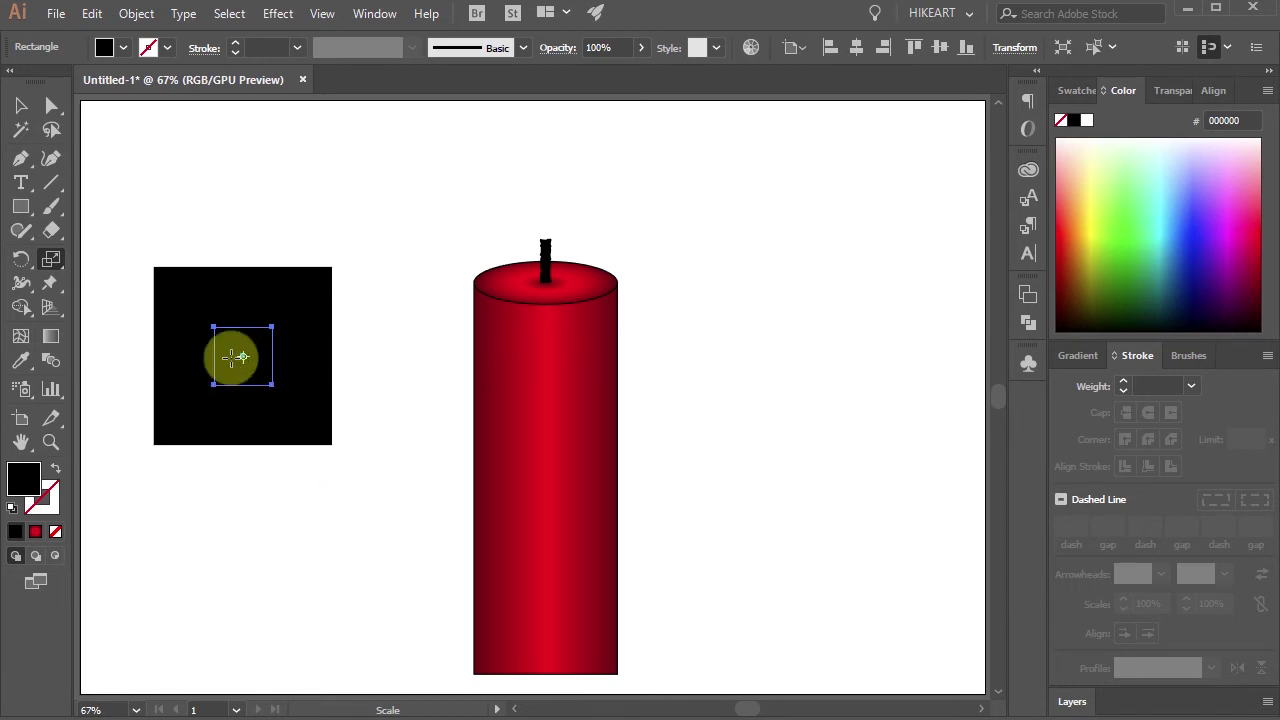
- Fill the smallest square light green, the outer square white and the next square inward red
click(1079, 90)
click(1159, 194)
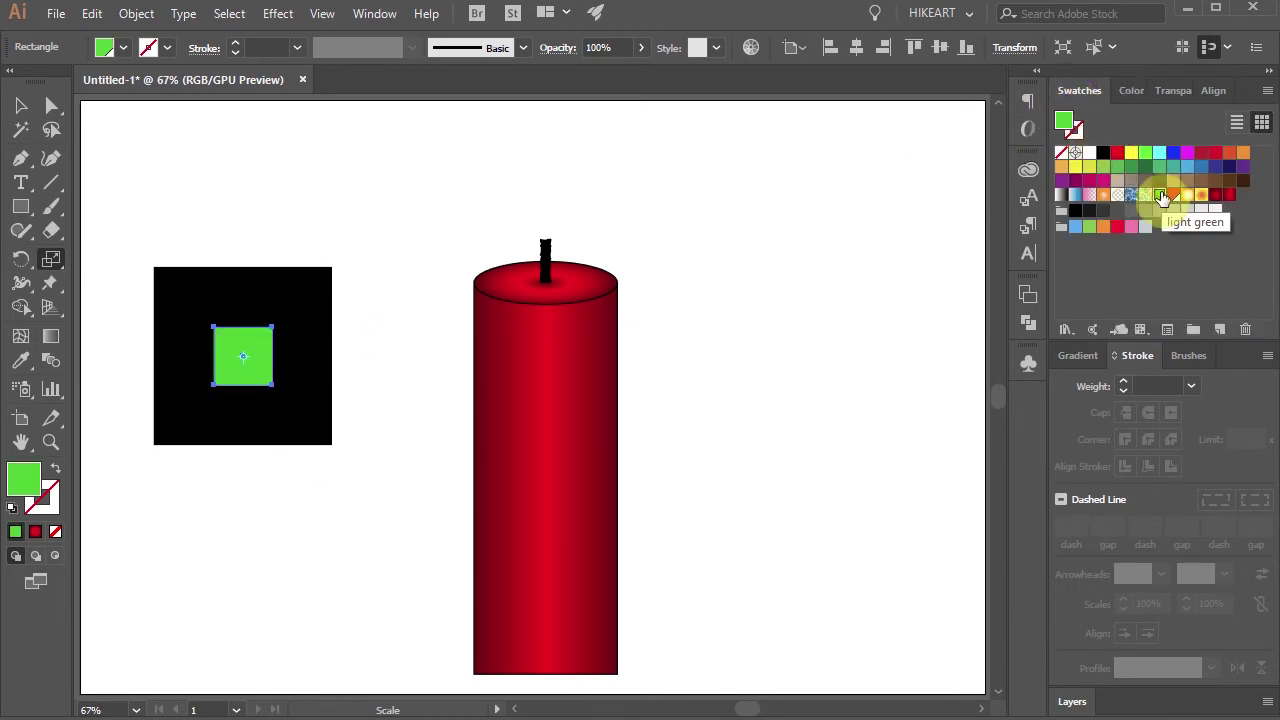
key(v)
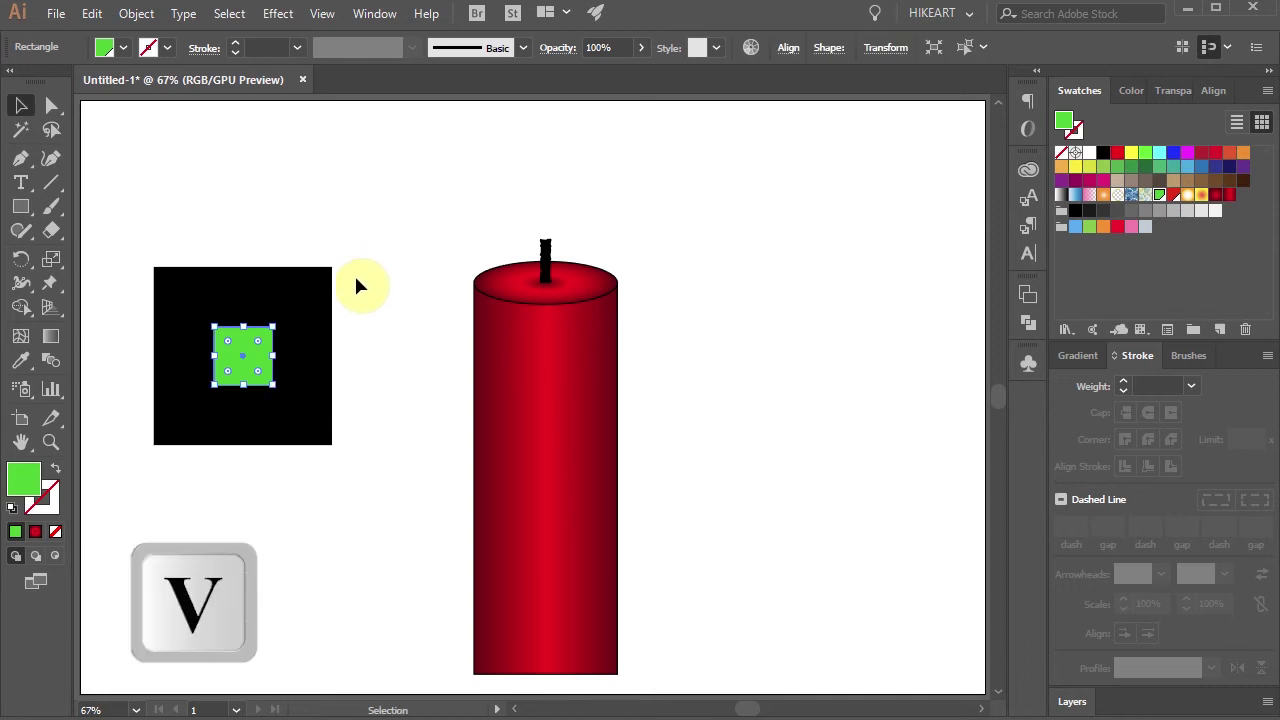
click(324, 285)
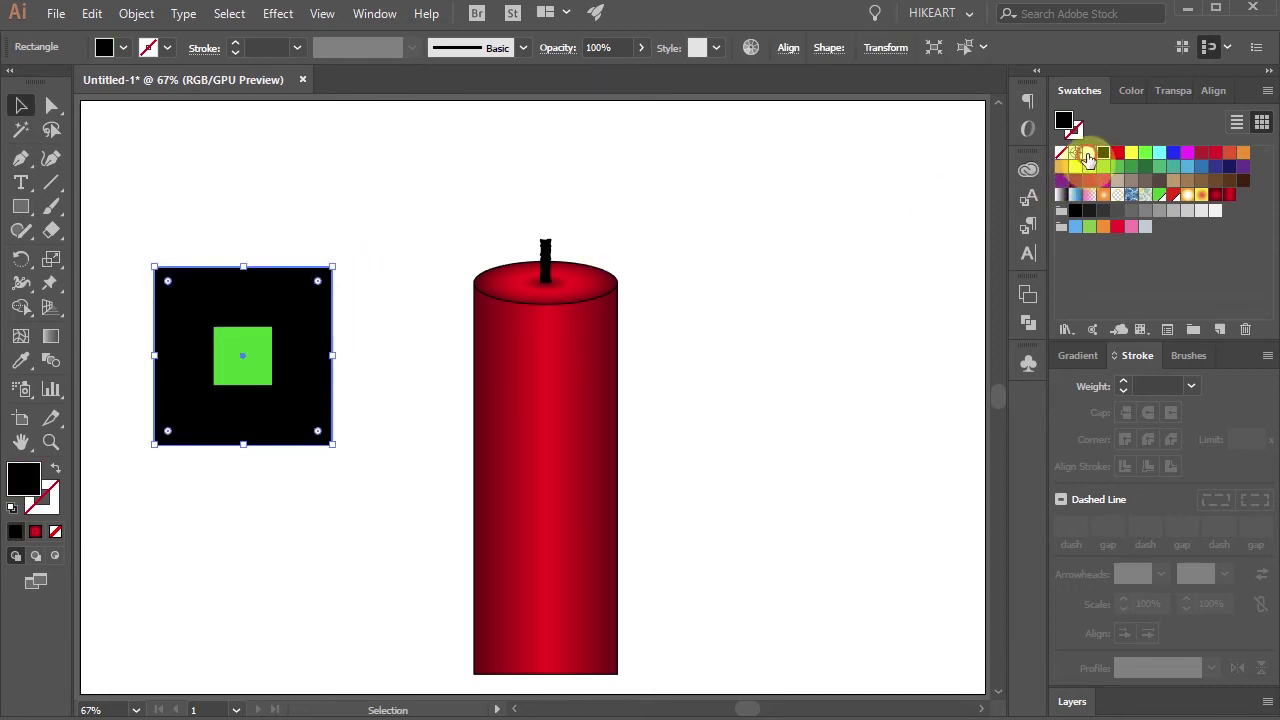
click(1088, 154)
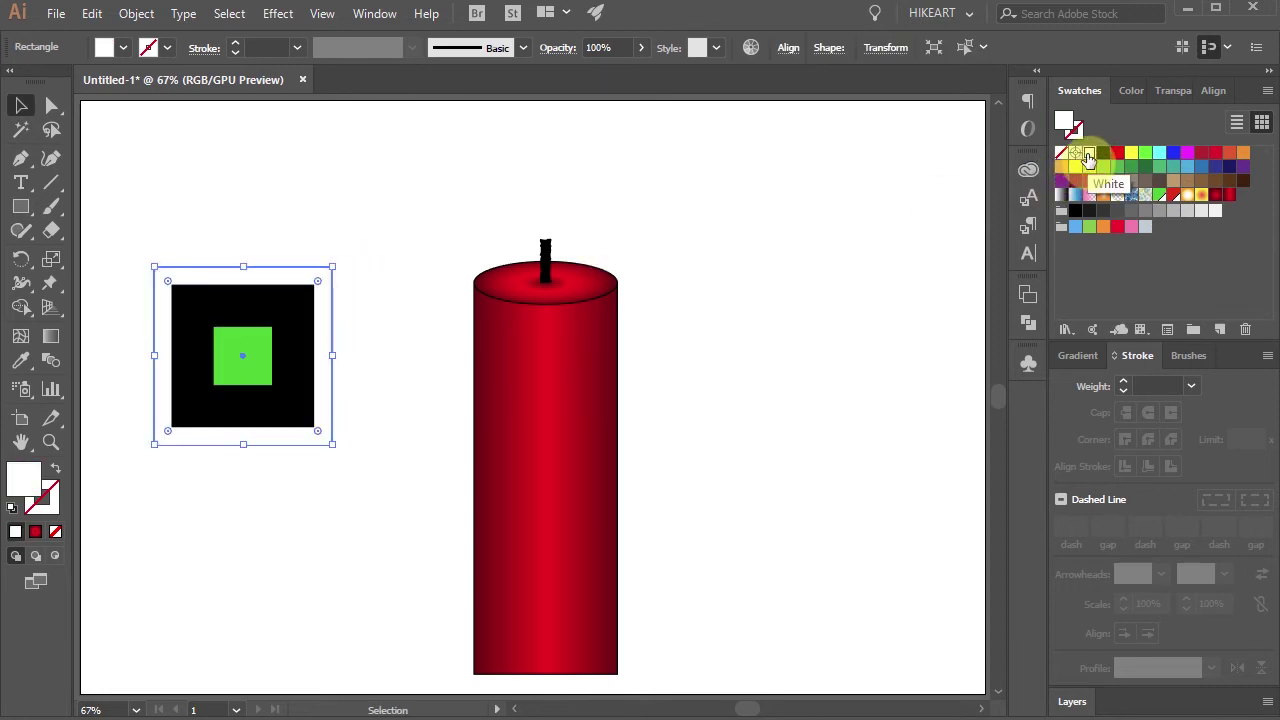
click(310, 308)
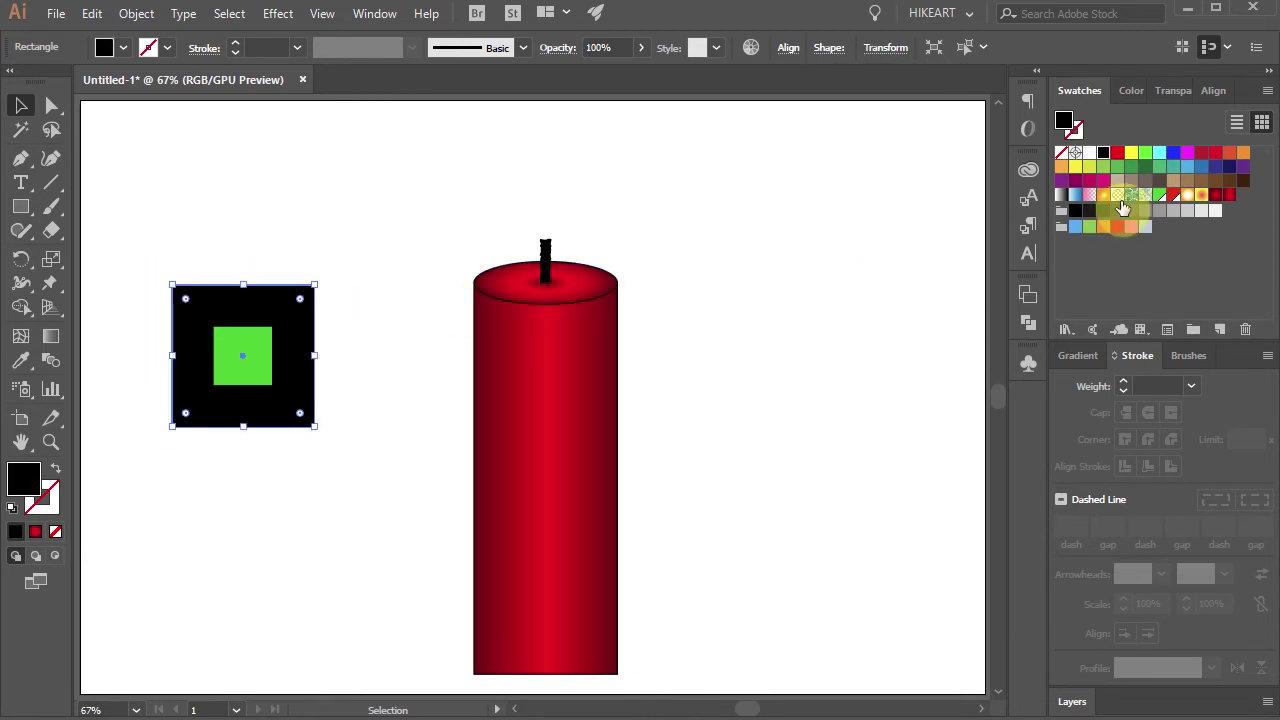
click(1174, 194)
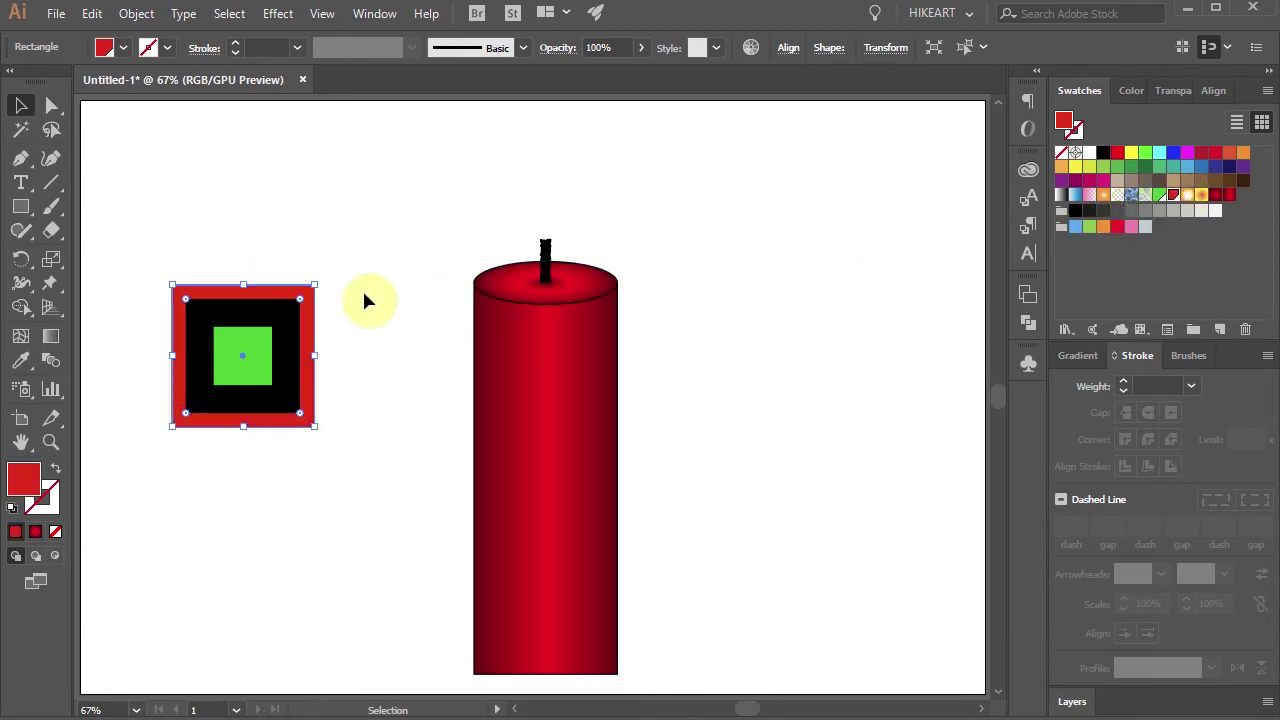
- Delete the three black squares between the red square and the green square
click(297, 328)
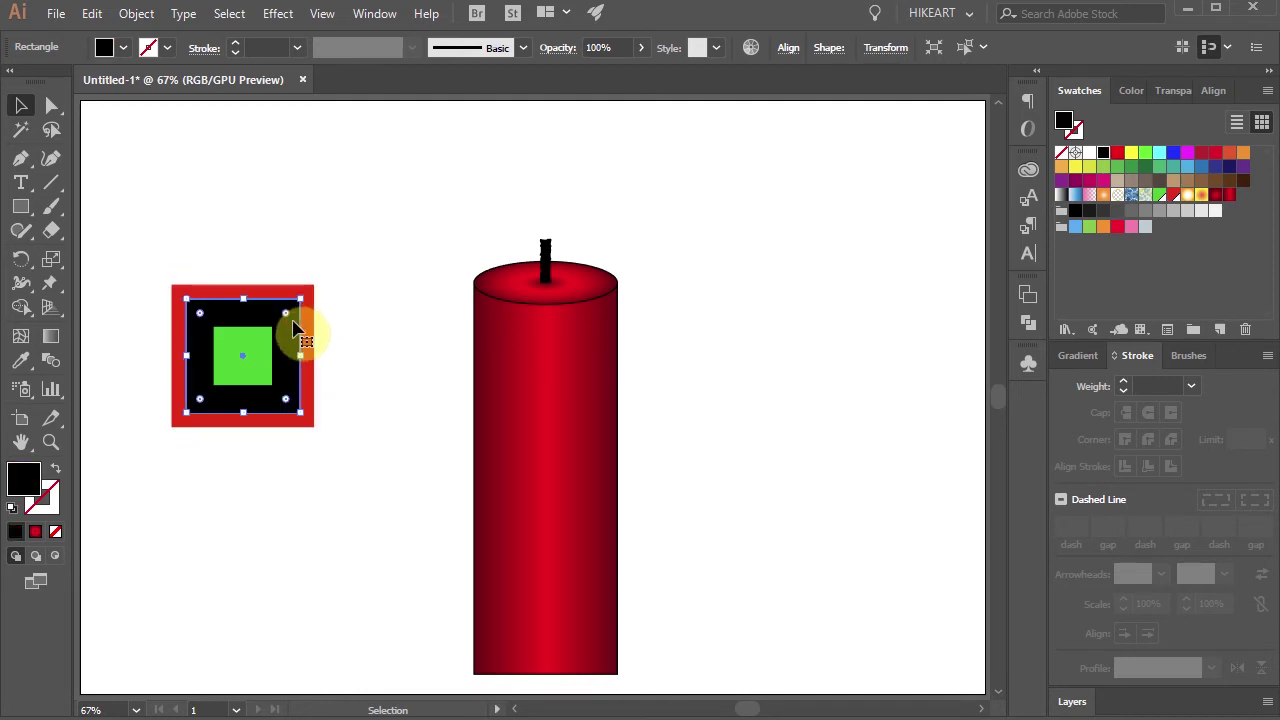
key(Delete)
click(290, 336)
key(Delete)
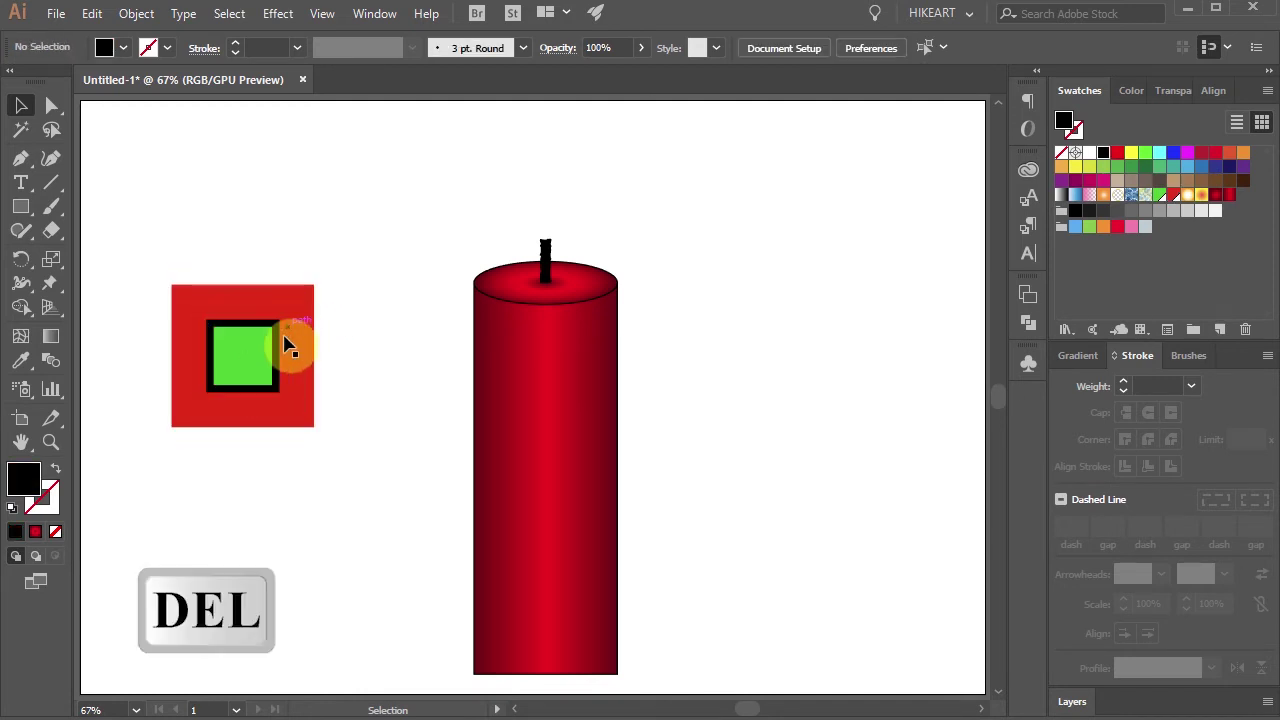
click(280, 349)
key(Delete)
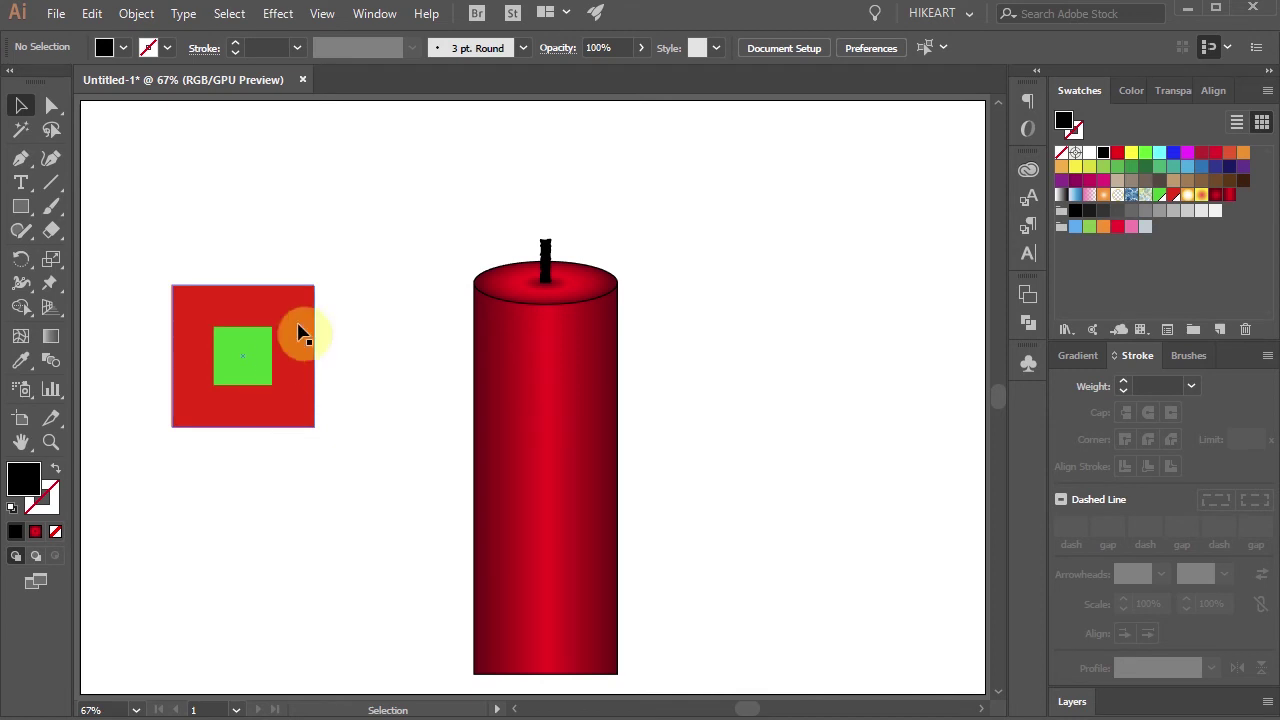
drag(106, 210, 369, 460)
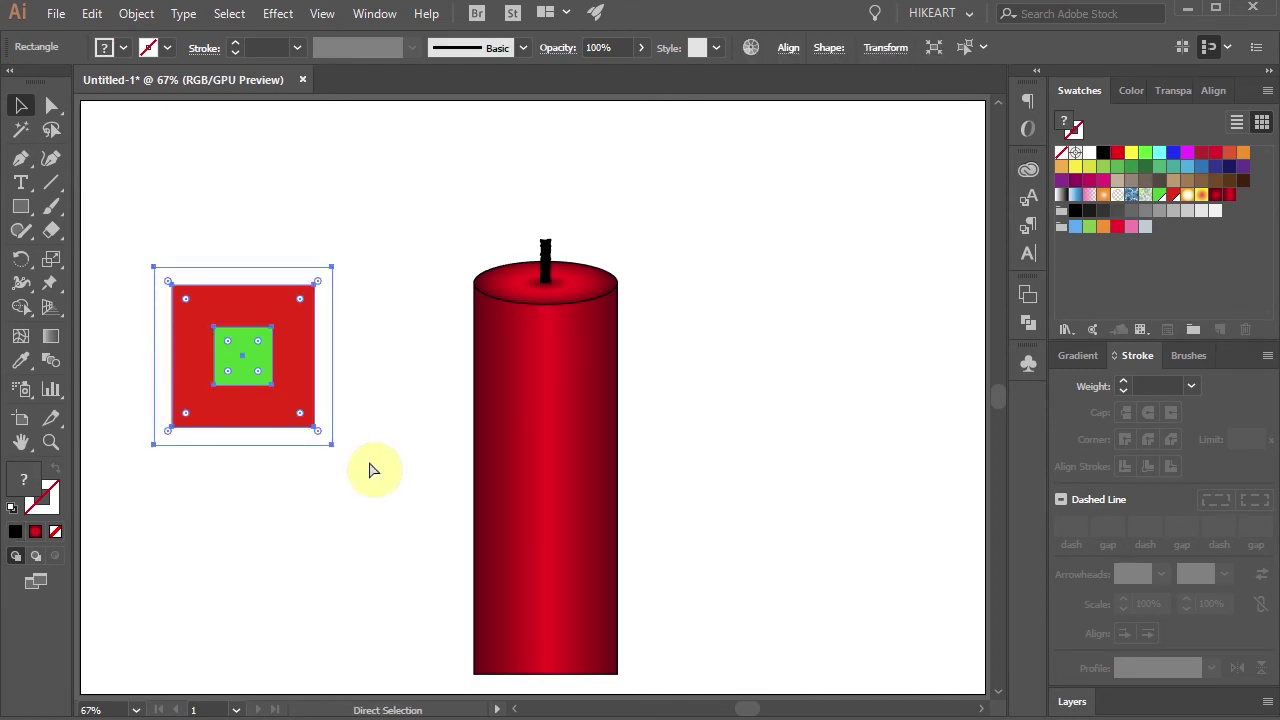
- Shift-rotate the red and green squares together by 45° so they stand on a corner
key(shift)
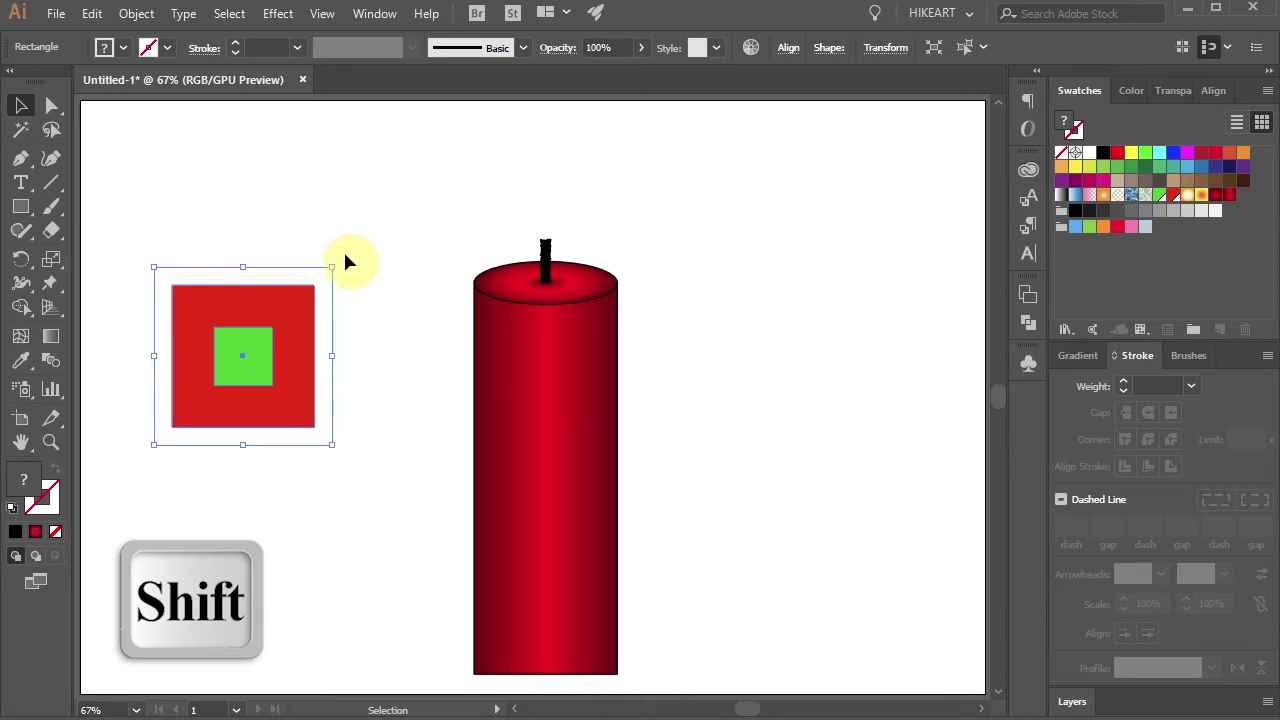
drag(340, 256, 366, 378)
- Apply a -12% Pucker & Bloat to the diamond, then Expand Appearance into plain paths
click(279, 16)
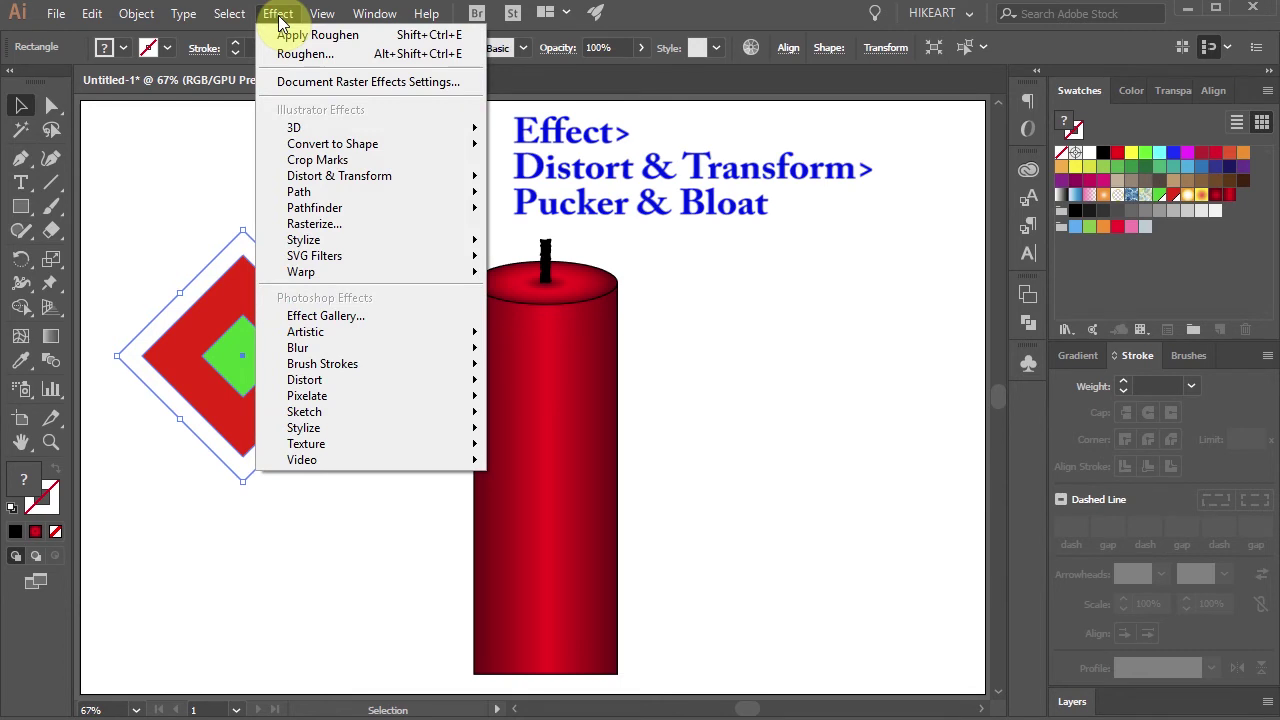
mouse_move(337, 188)
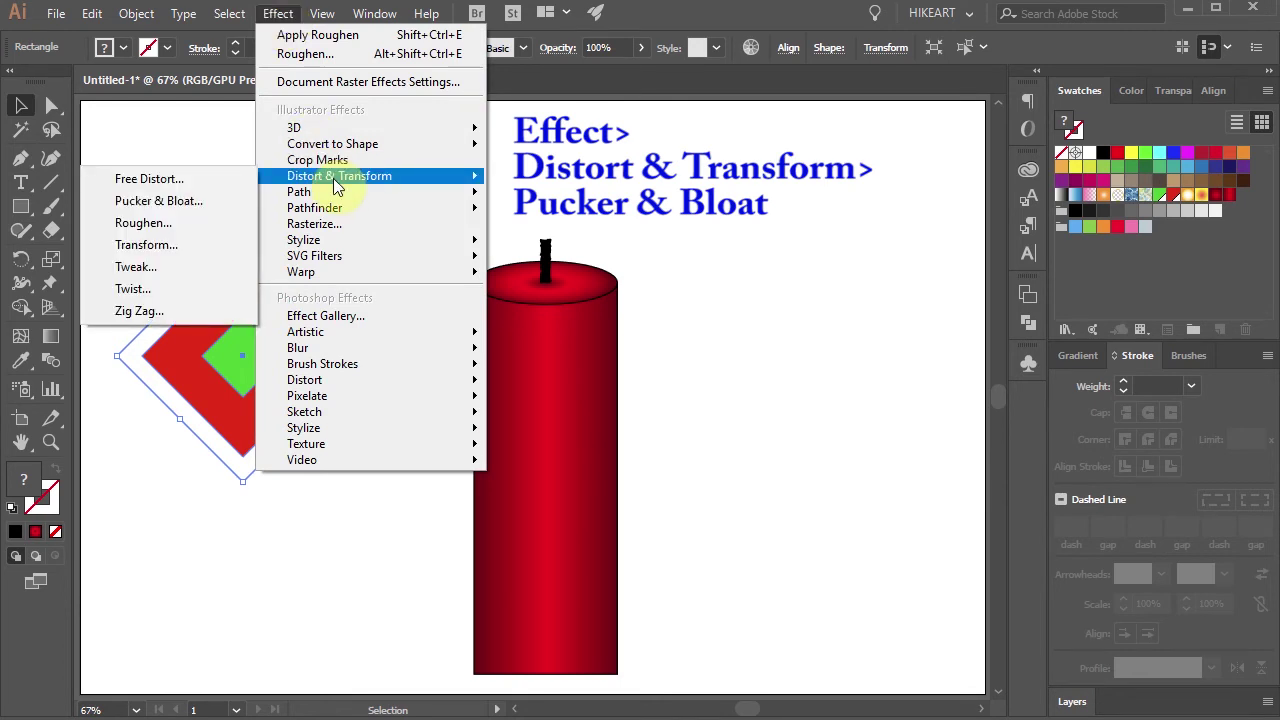
click(209, 200)
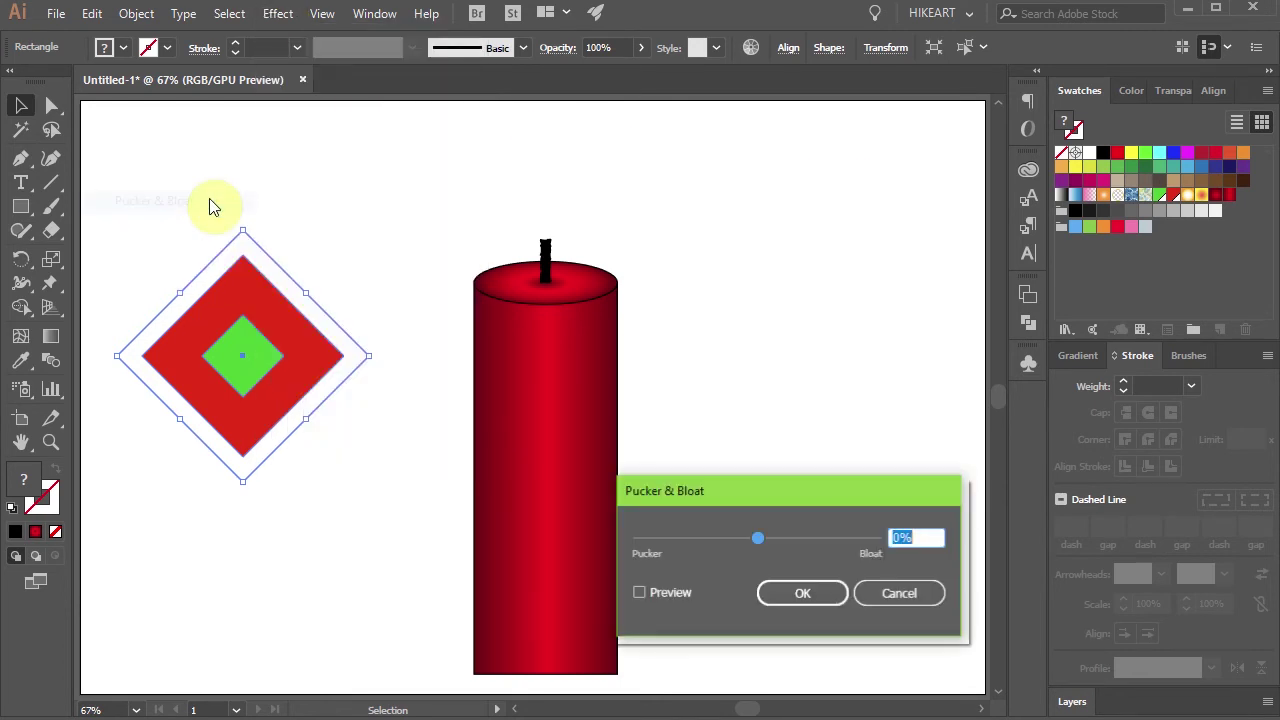
click(638, 594)
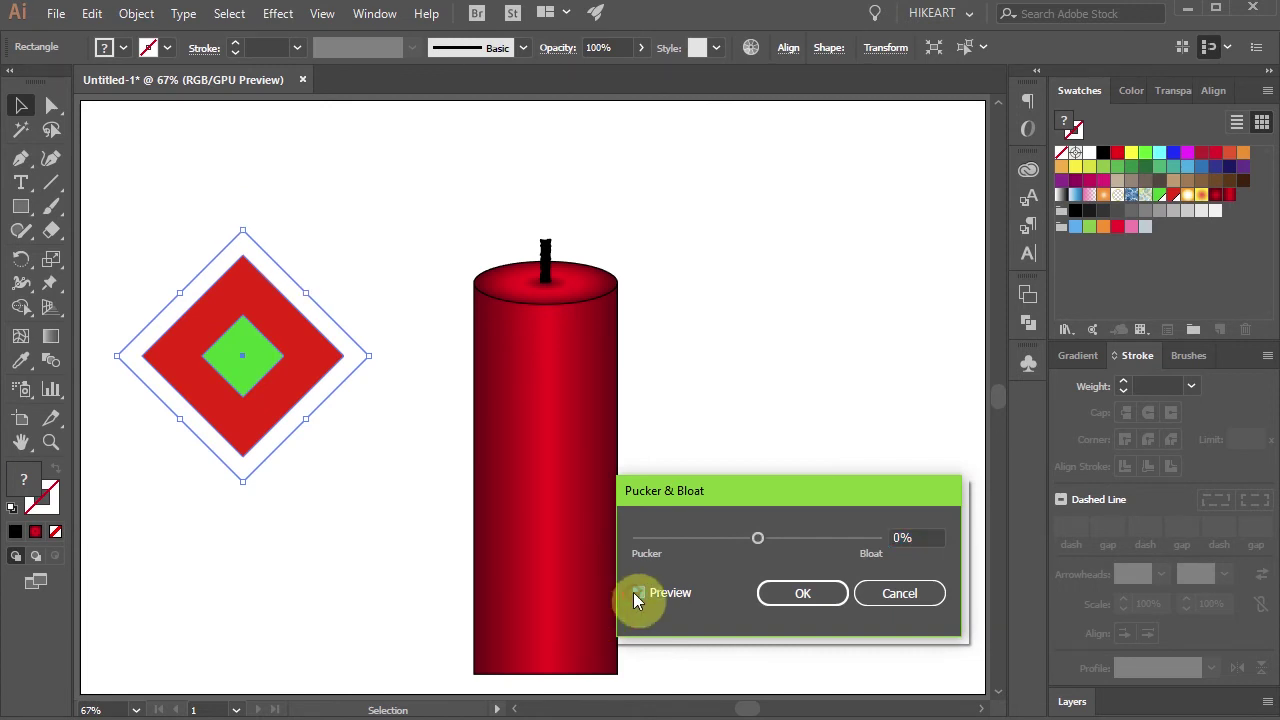
click(750, 545)
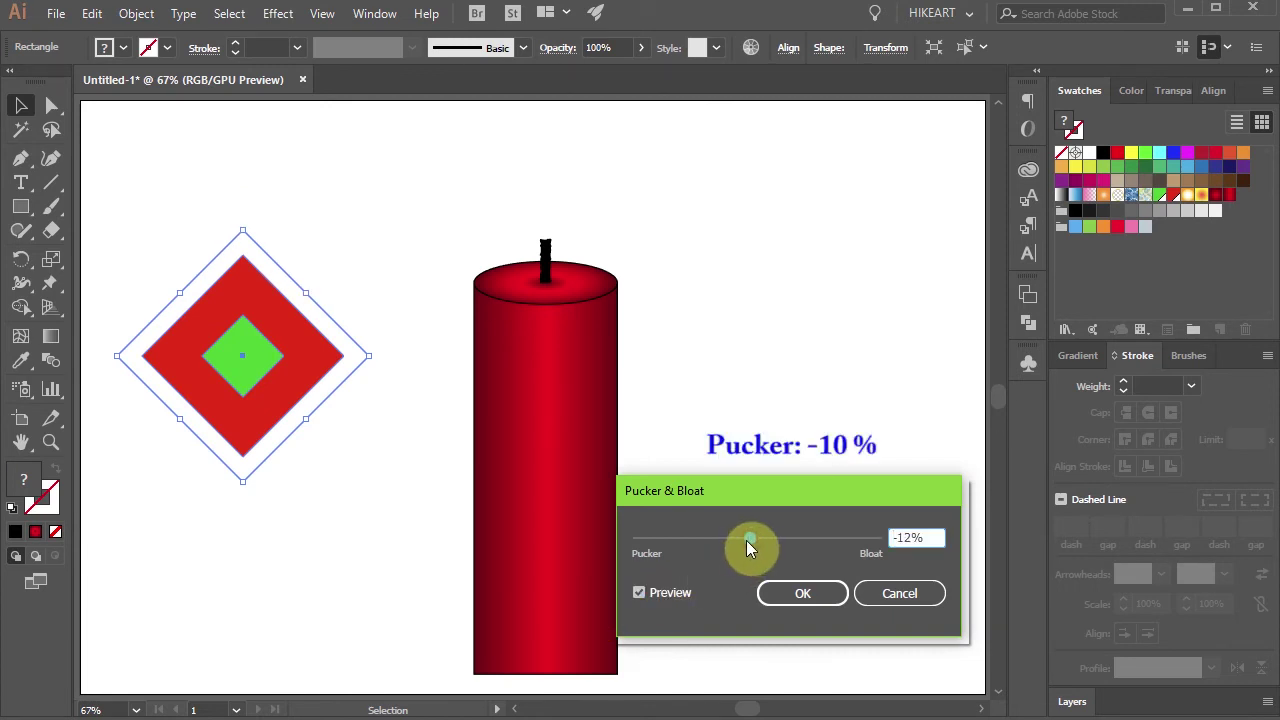
click(785, 593)
click(136, 13)
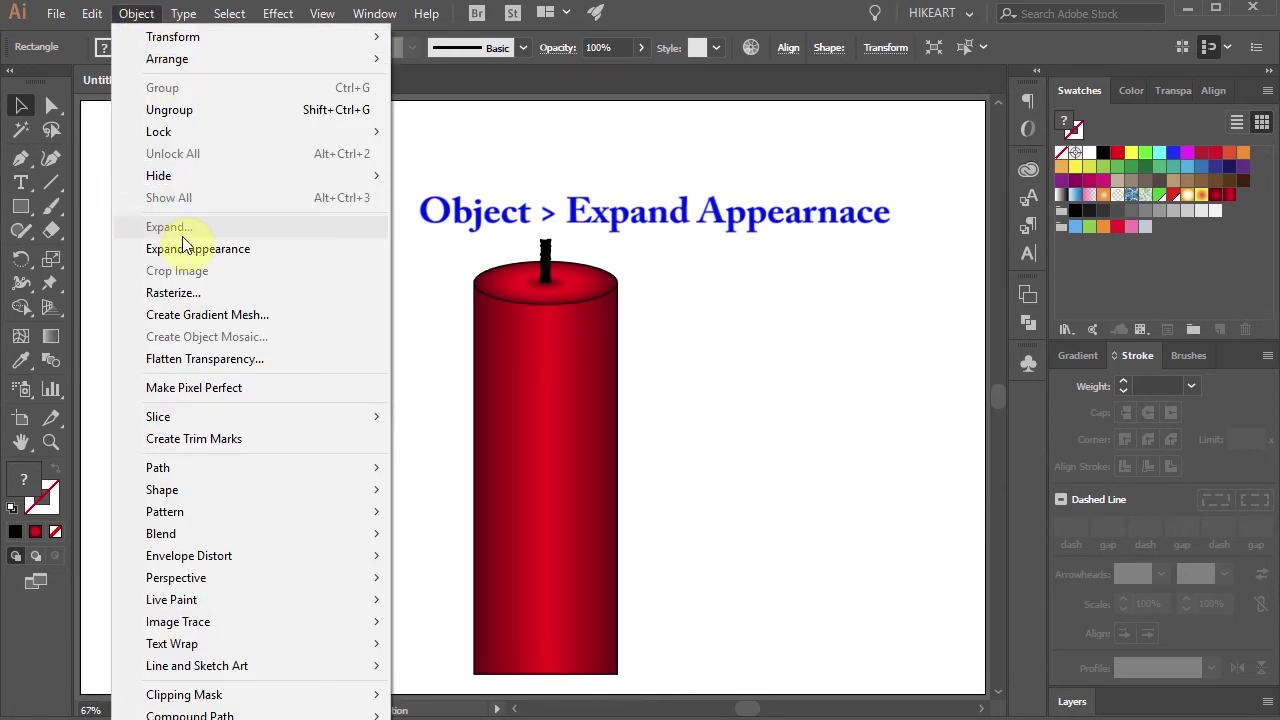
click(193, 258)
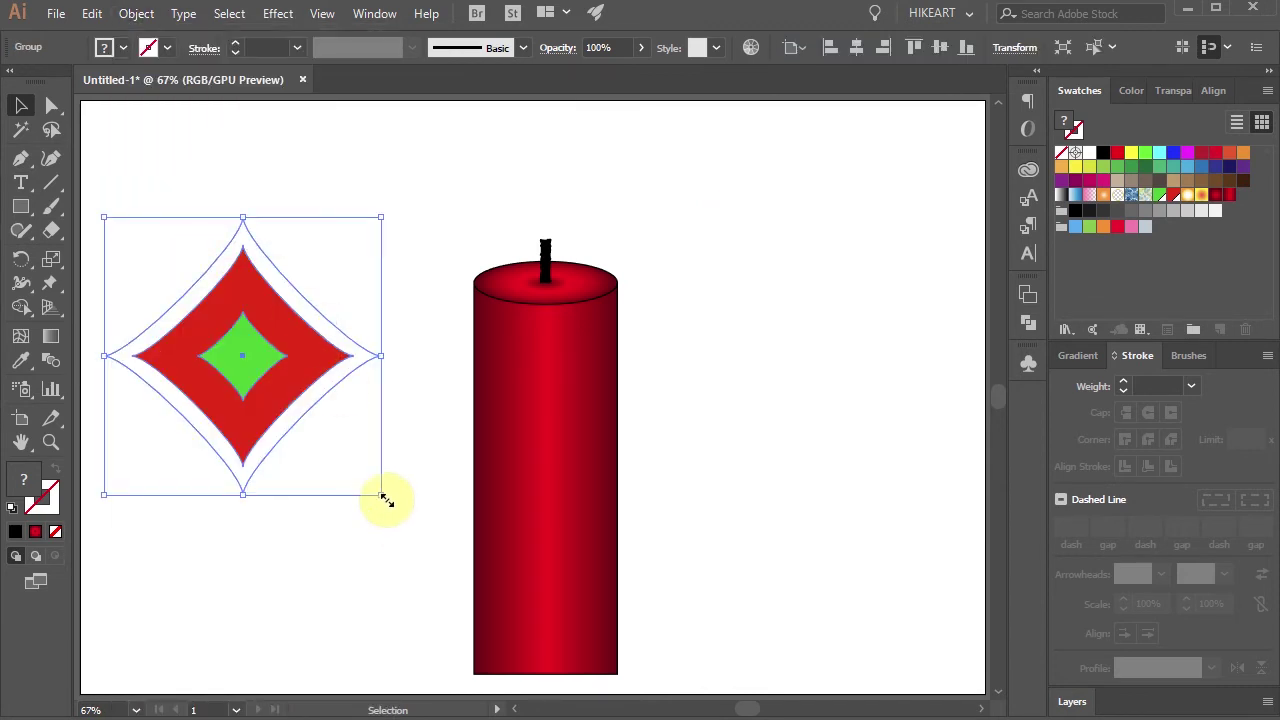
- Scale the diamond down proportionally in two passes and position it on the candle body
drag(383, 500, 166, 380)
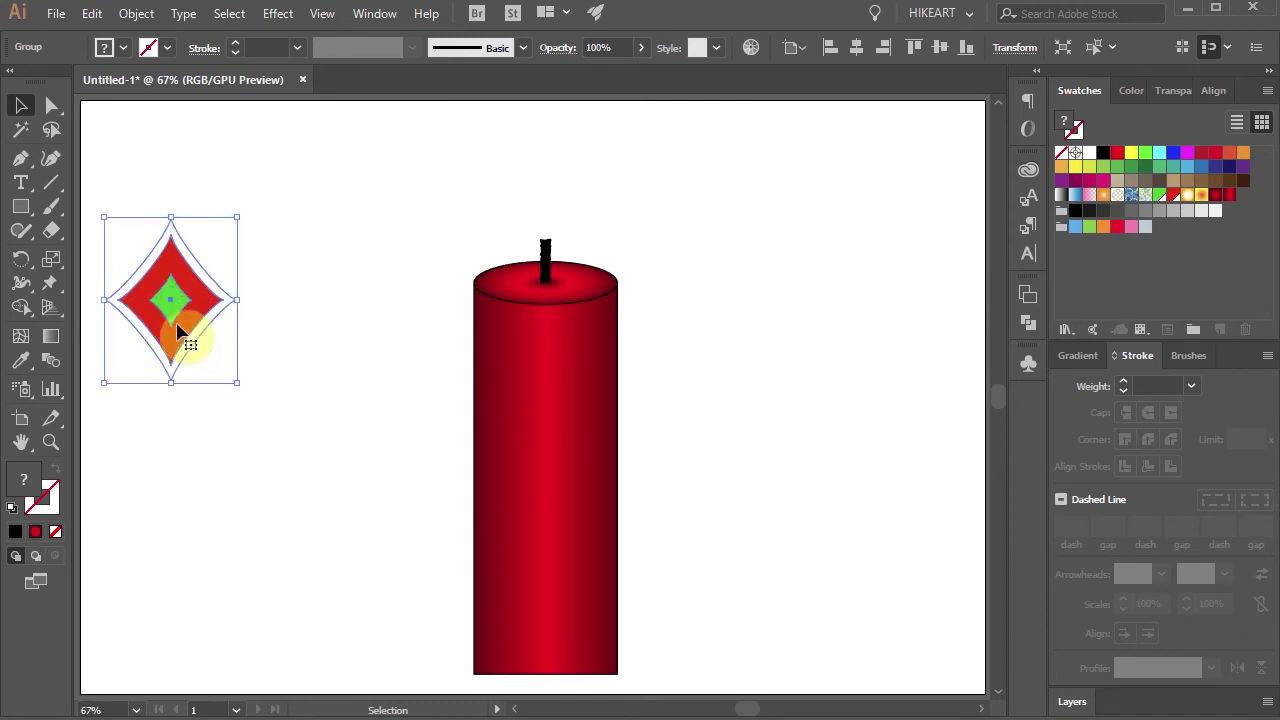
drag(177, 327, 391, 407)
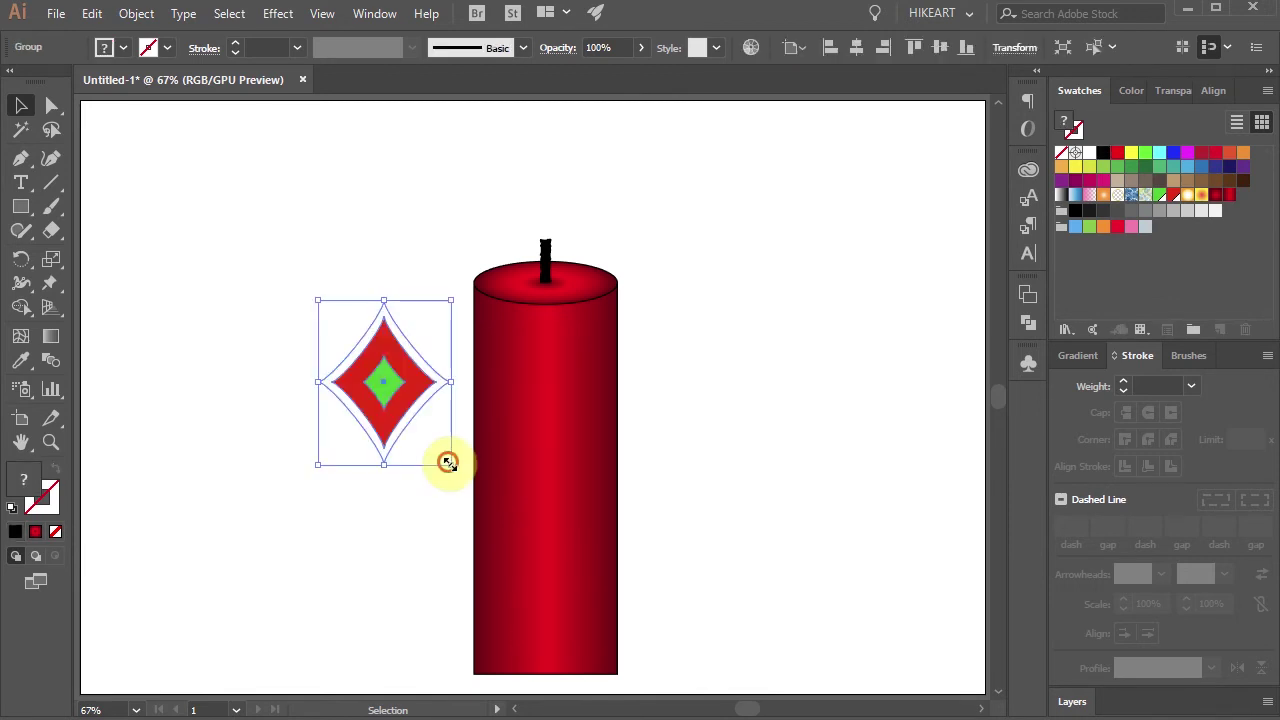
drag(449, 460, 416, 406)
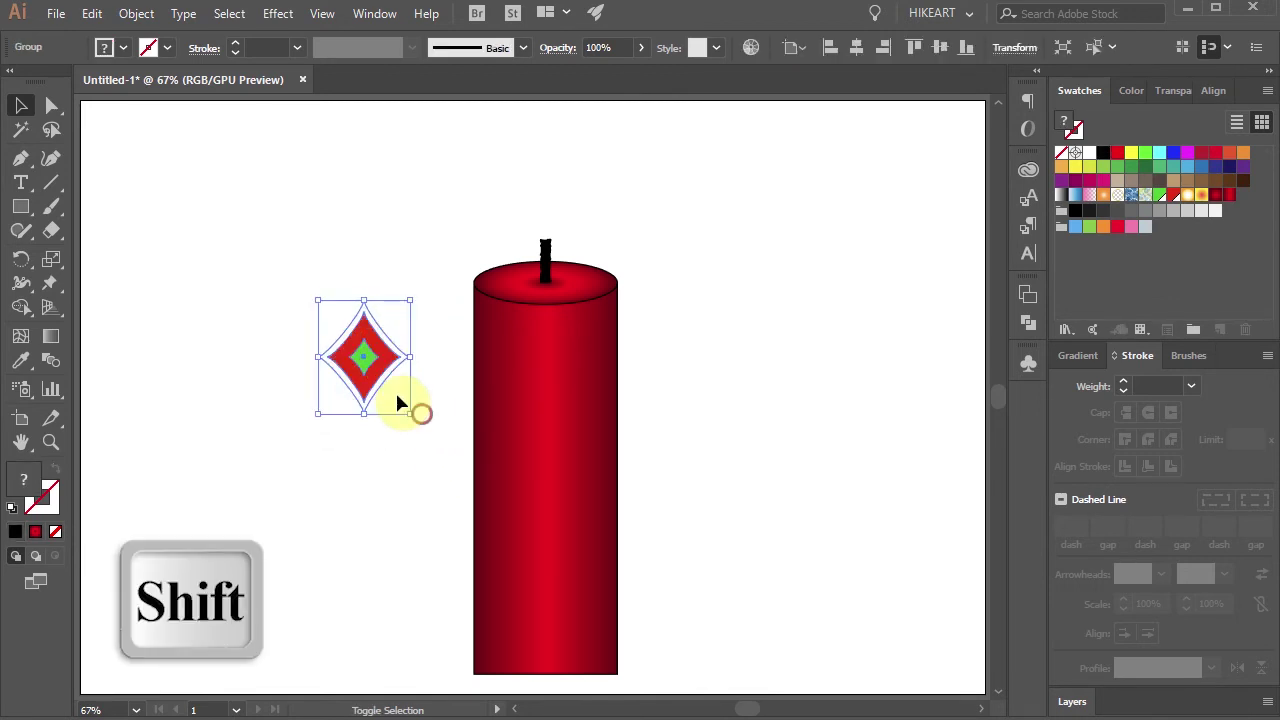
drag(371, 354, 538, 604)
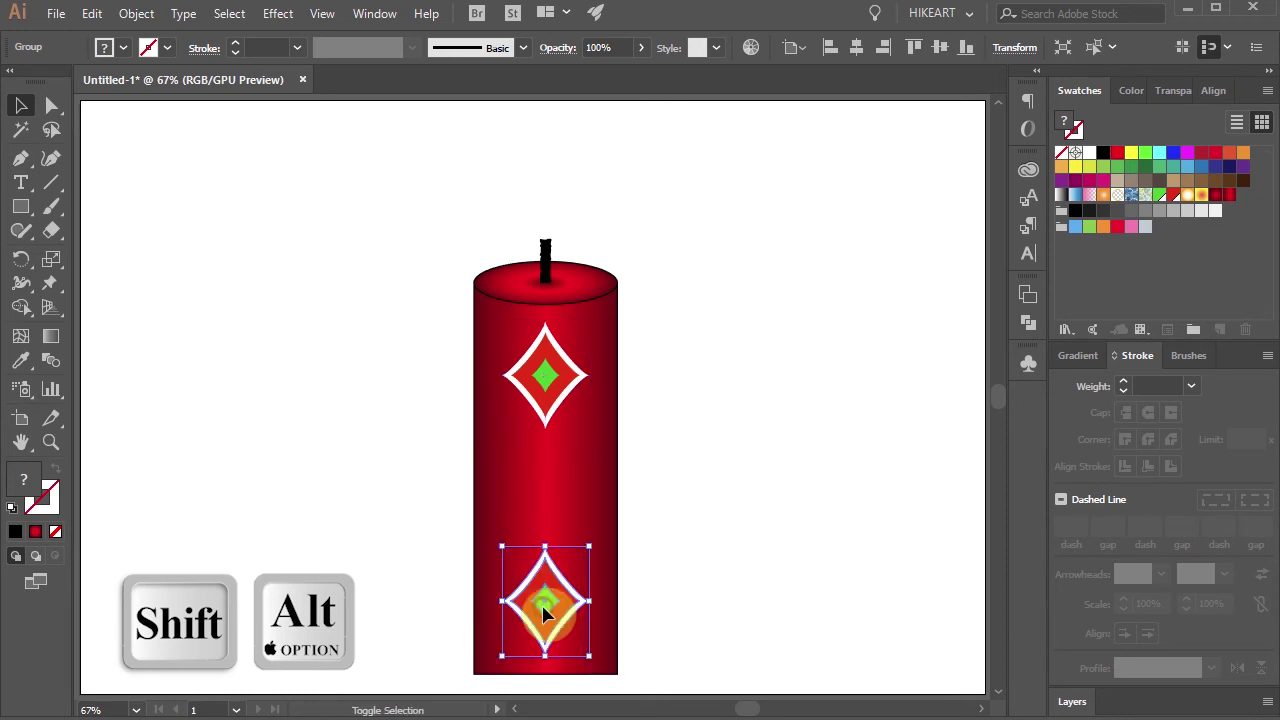
- Select both diamonds and set Blend Options to Specified Steps with 1 step
shift+click(565, 398)
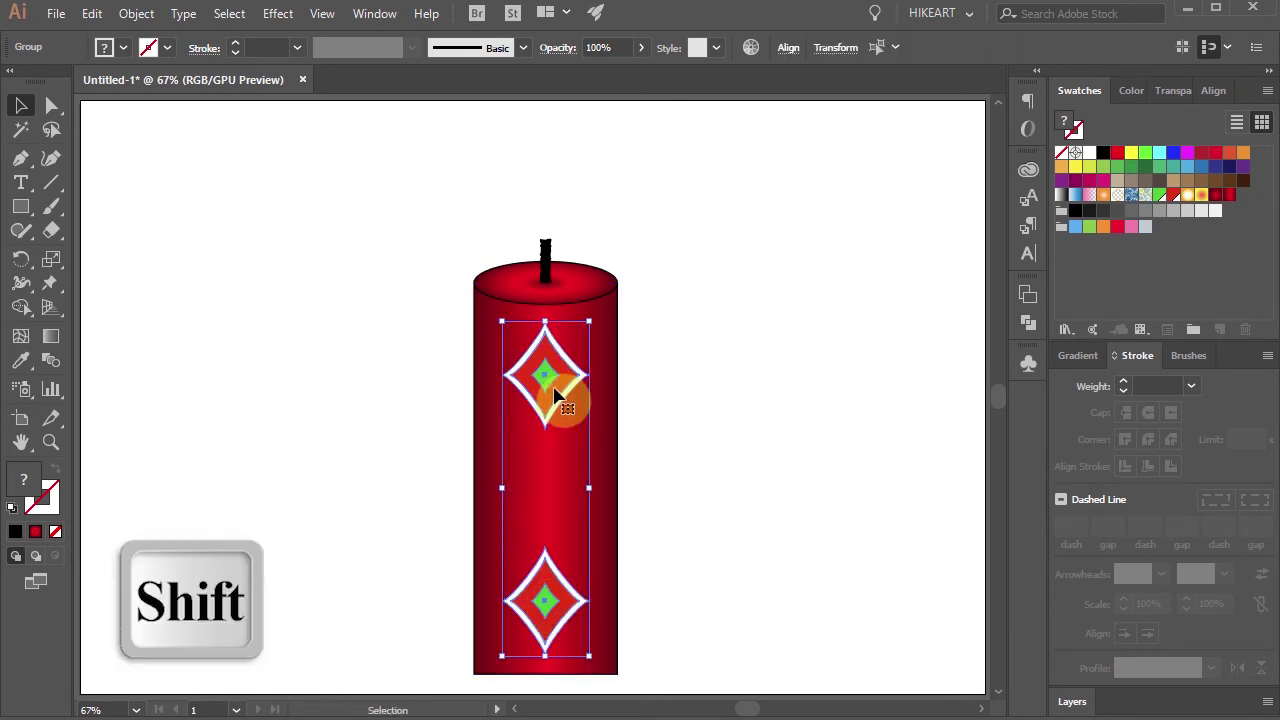
click(136, 13)
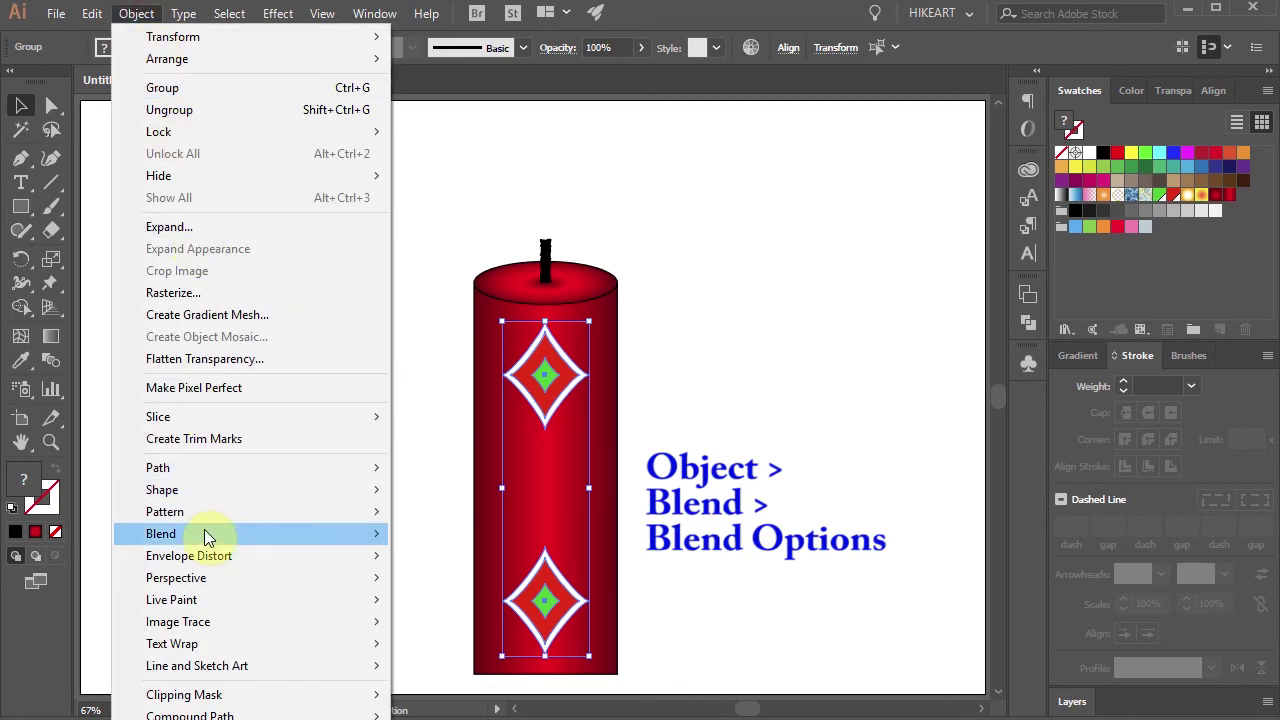
click(61, 586)
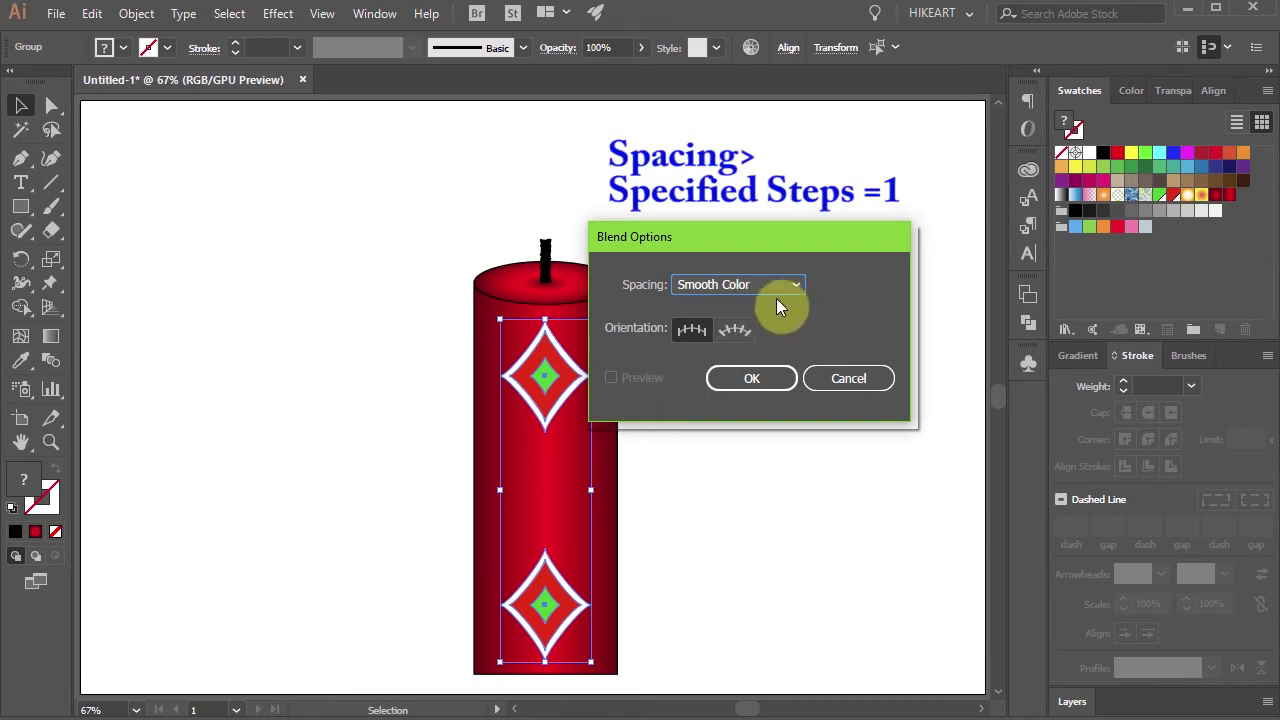
click(794, 288)
click(787, 321)
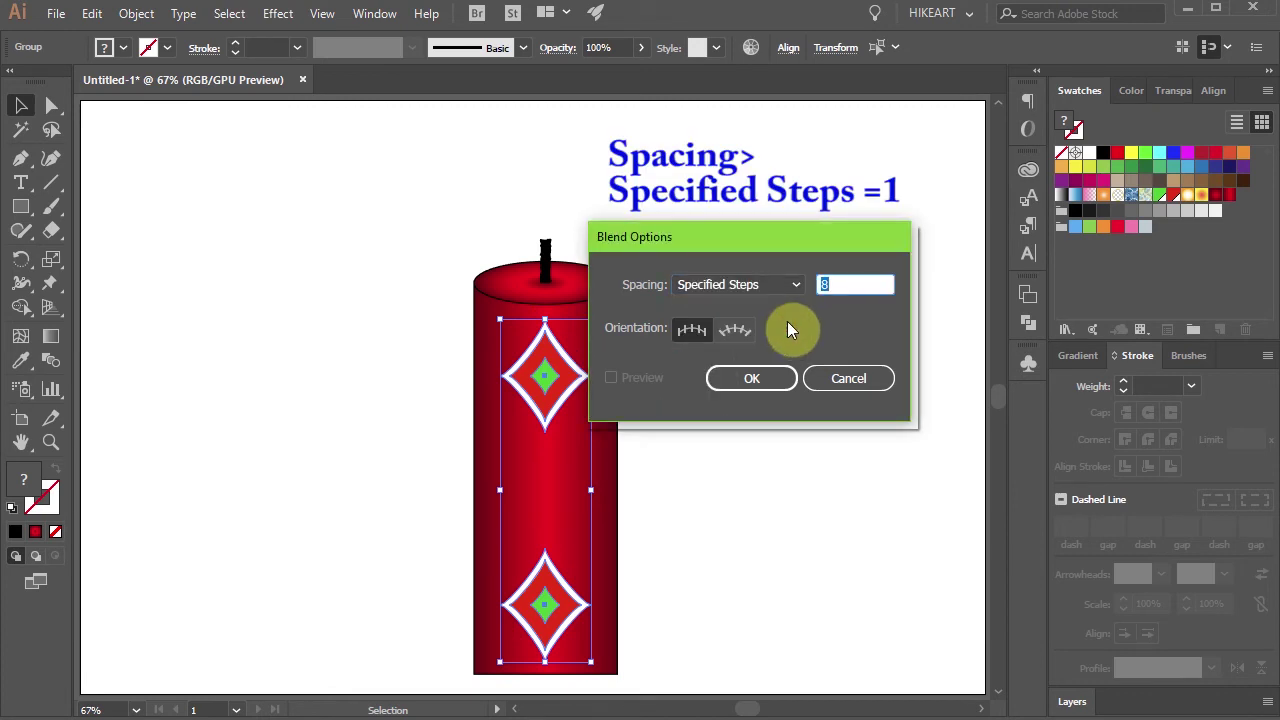
text(1)
click(752, 378)
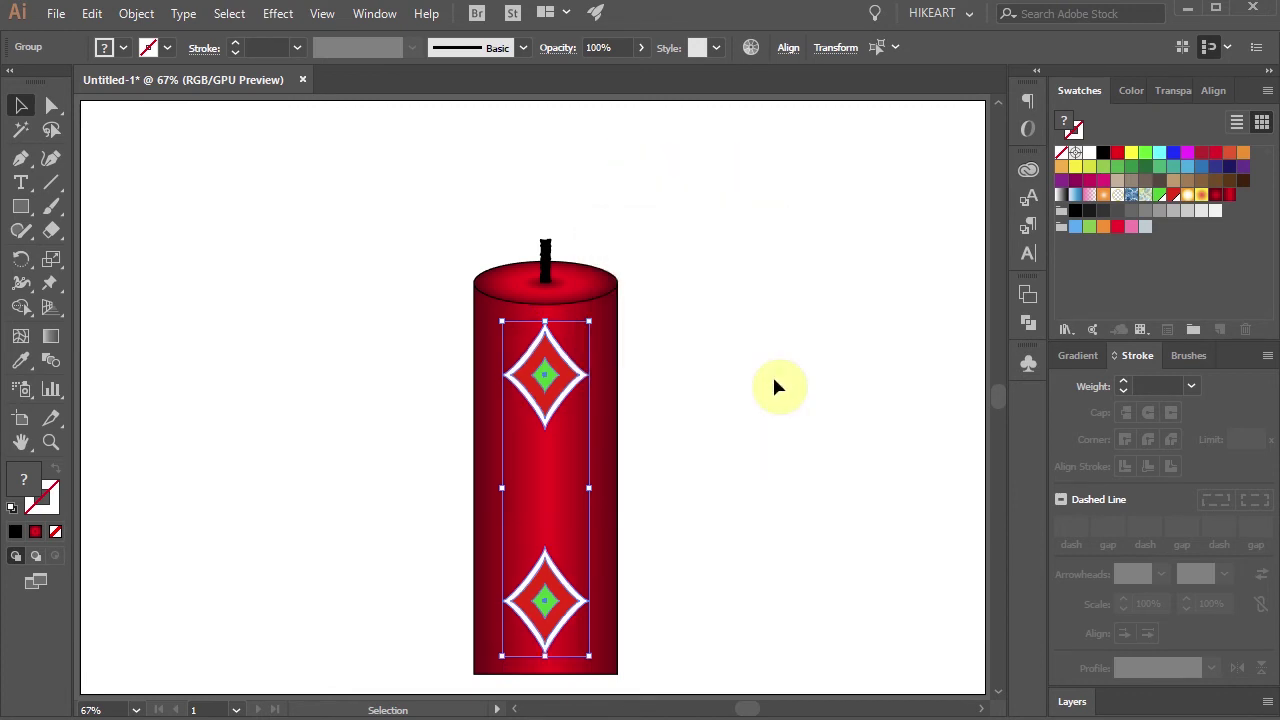
- Make the blend so a middle diamond appears between the two ornaments
click(136, 13)
mouse_move(240, 531)
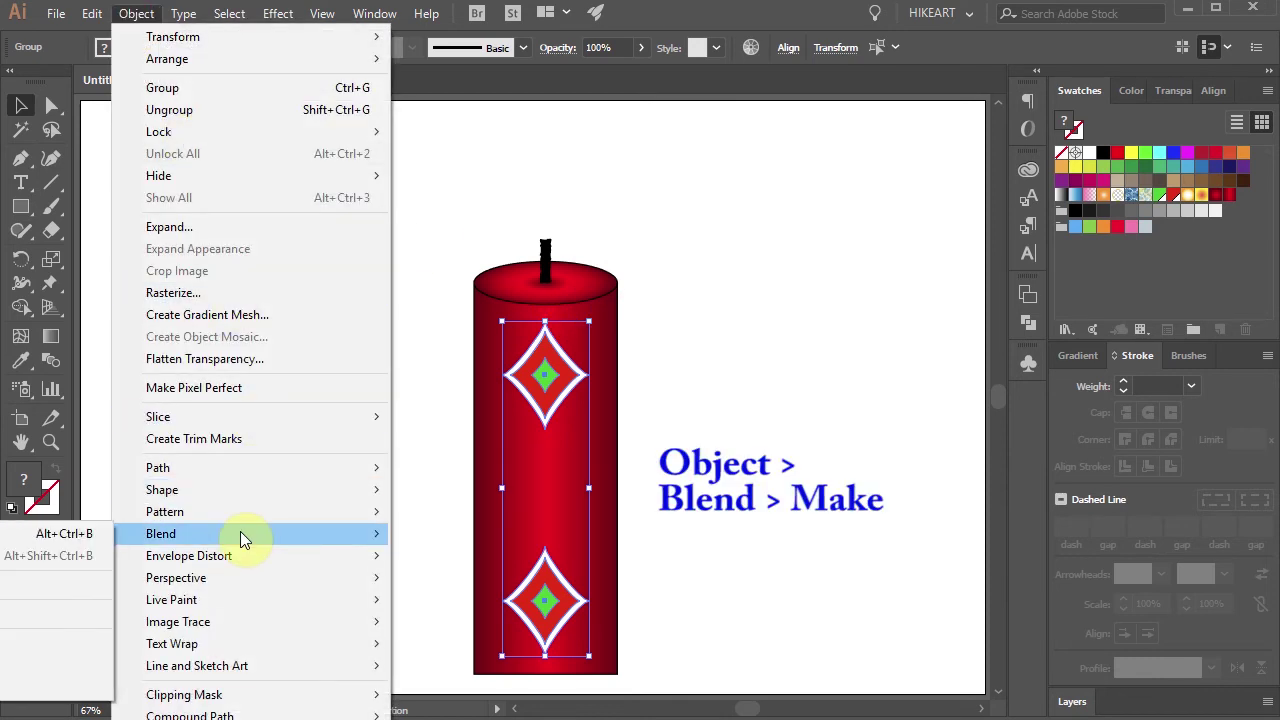
click(74, 531)
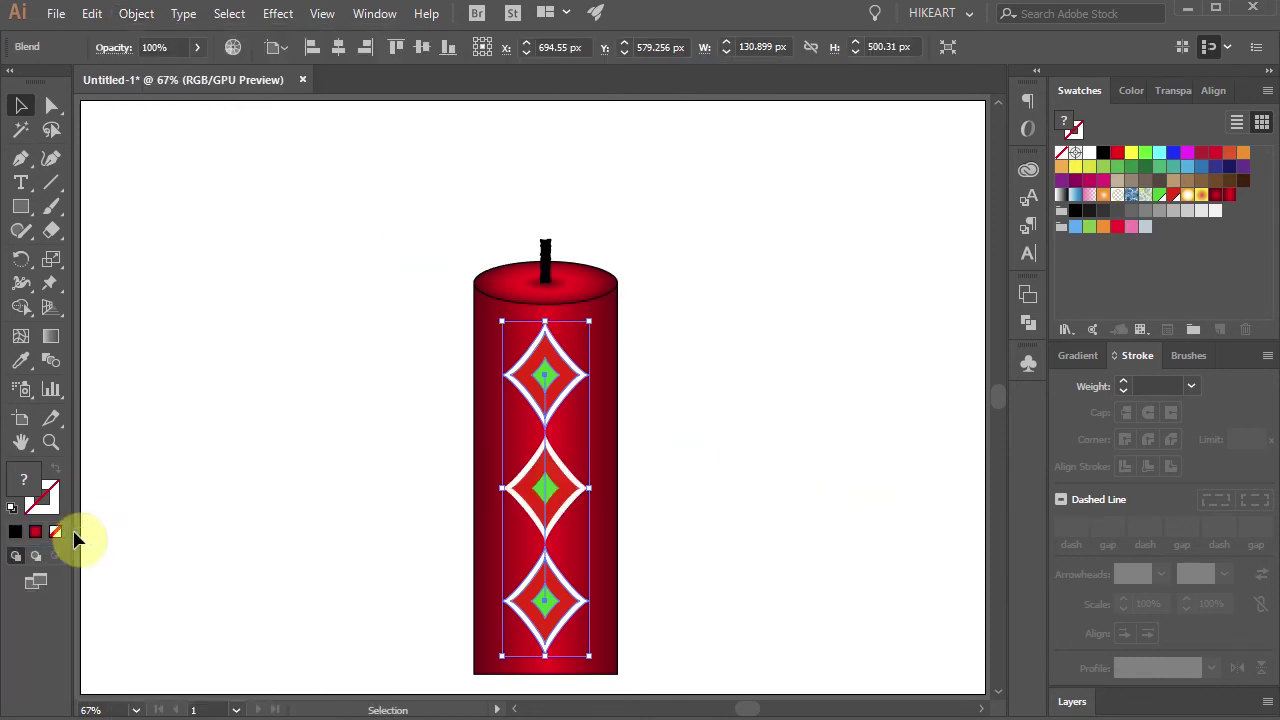
click(728, 492)
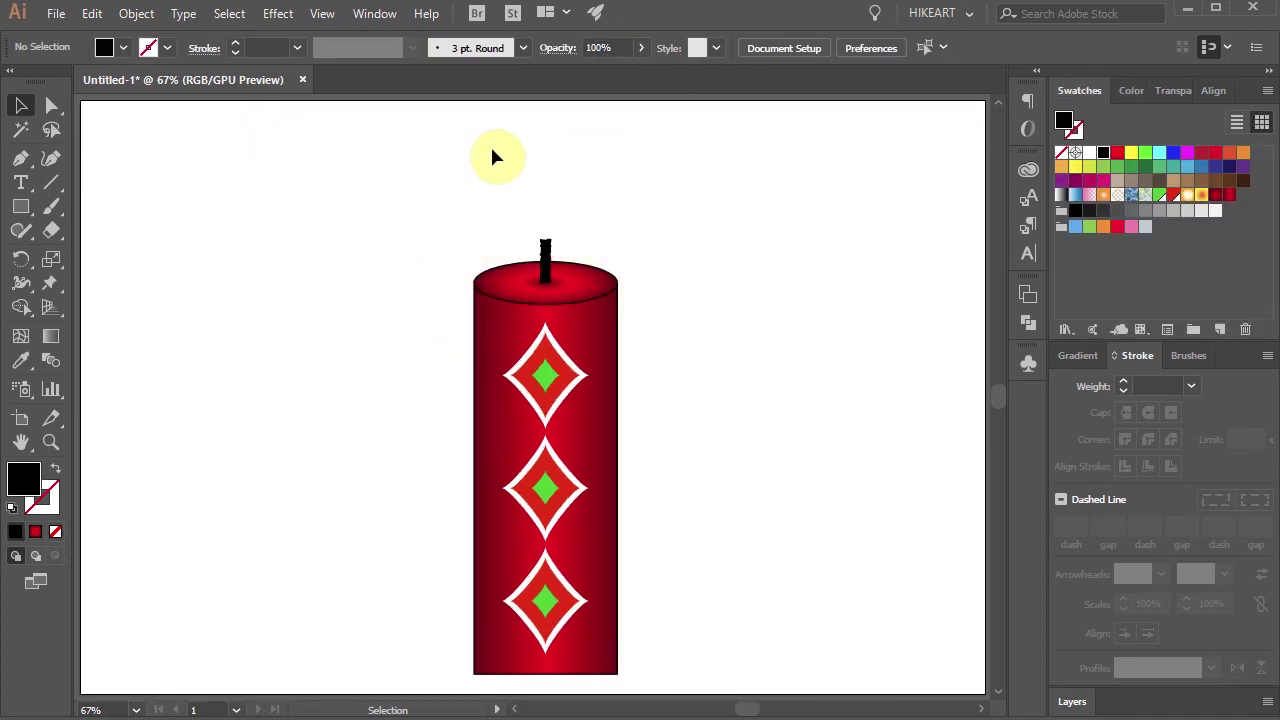
- Draw a 418 px circle from the wick top with Shift+Alt and send it to the back
key(l)
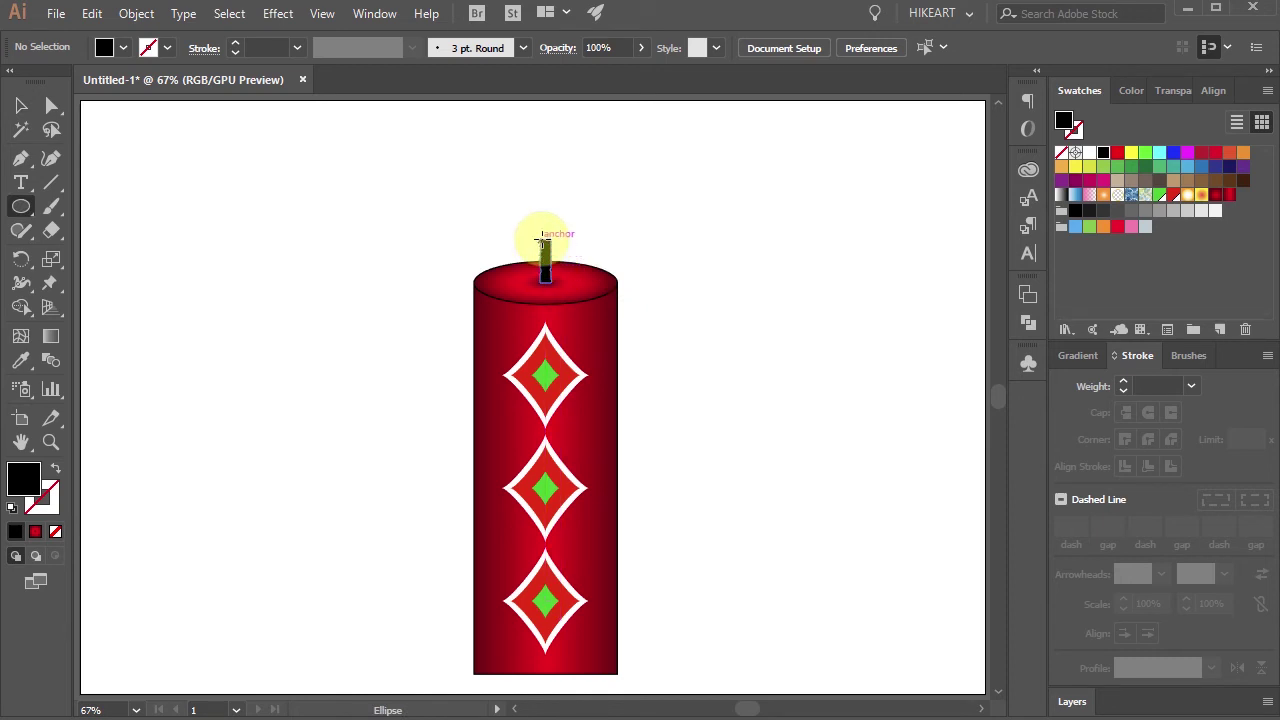
key(shift+alt)
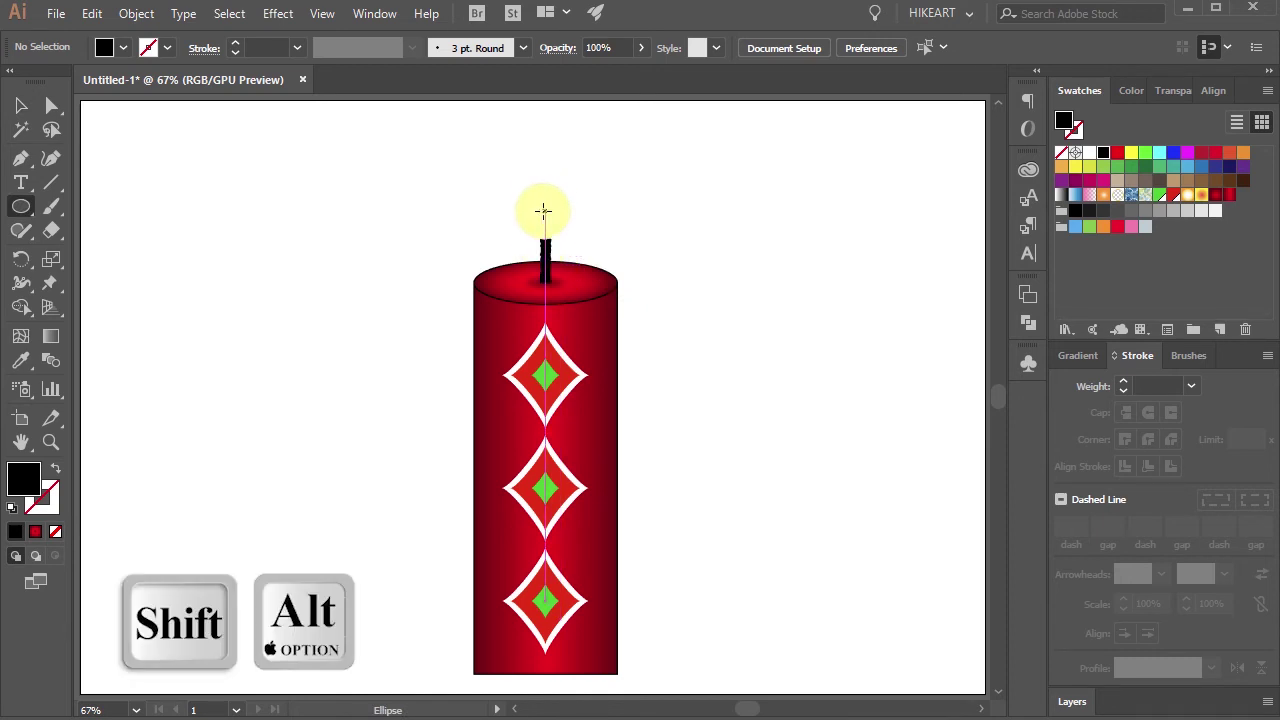
drag(543, 211, 690, 336)
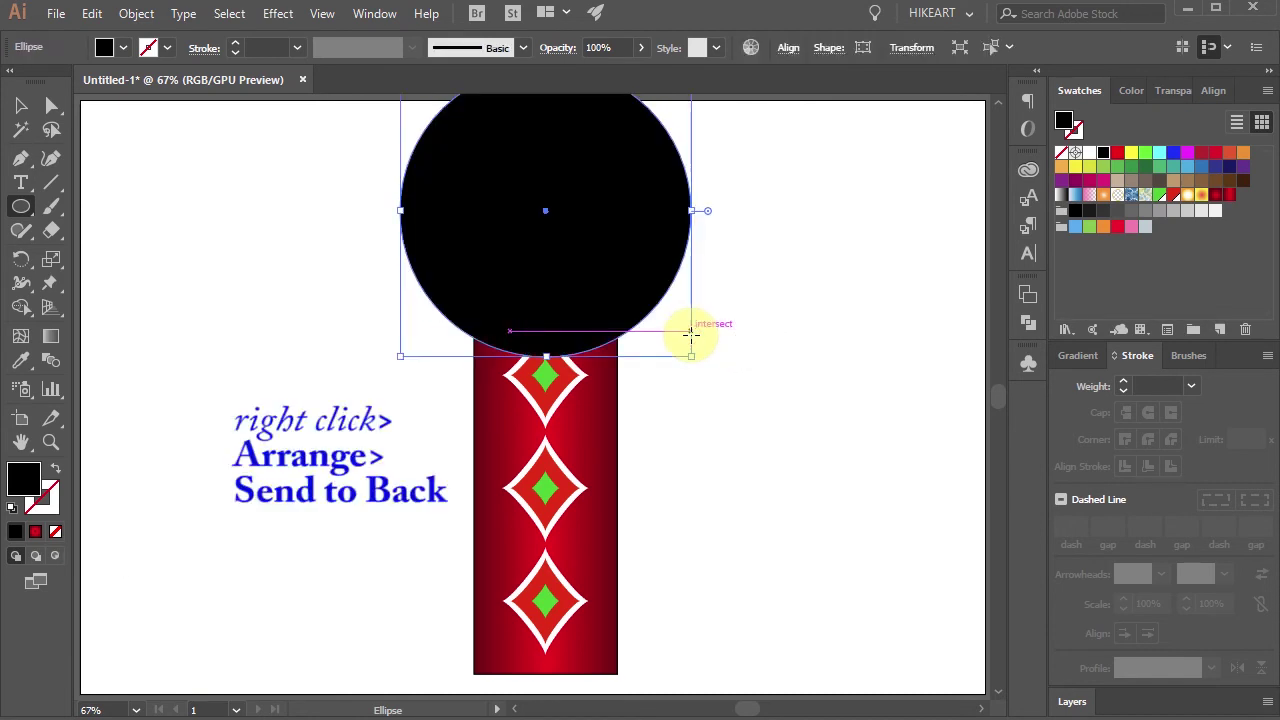
right_click(604, 243)
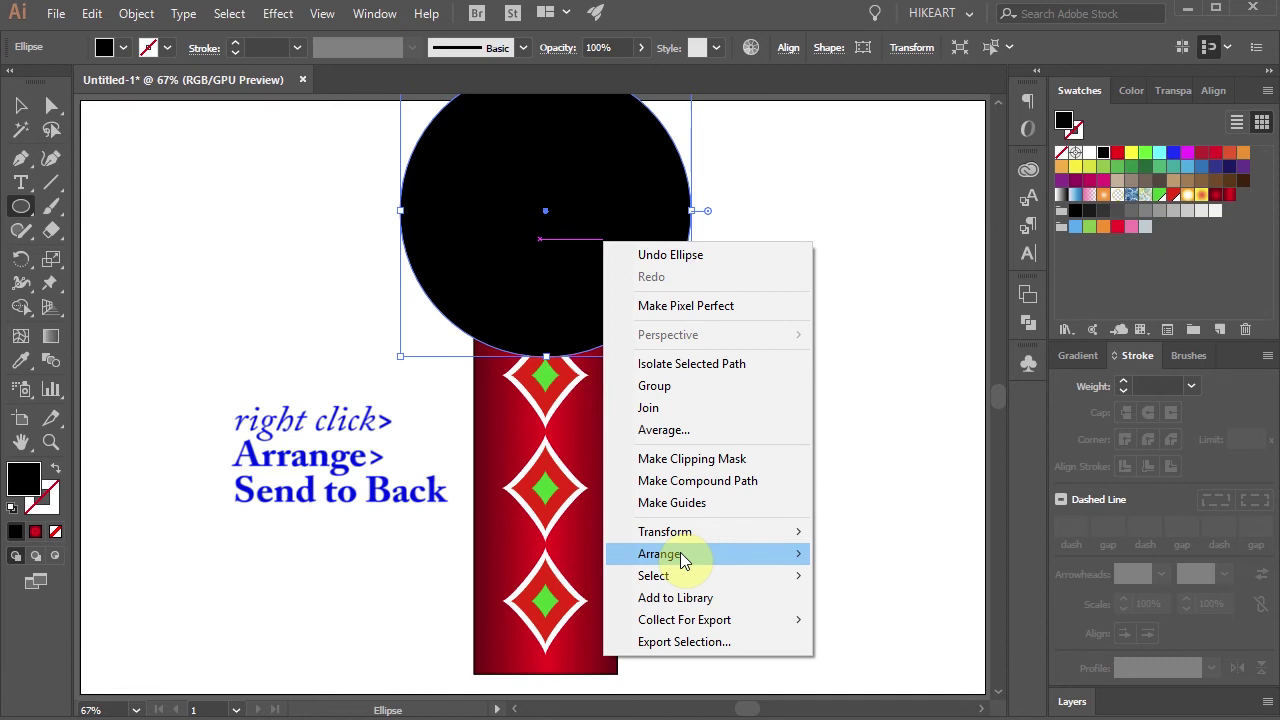
mouse_move(623, 560)
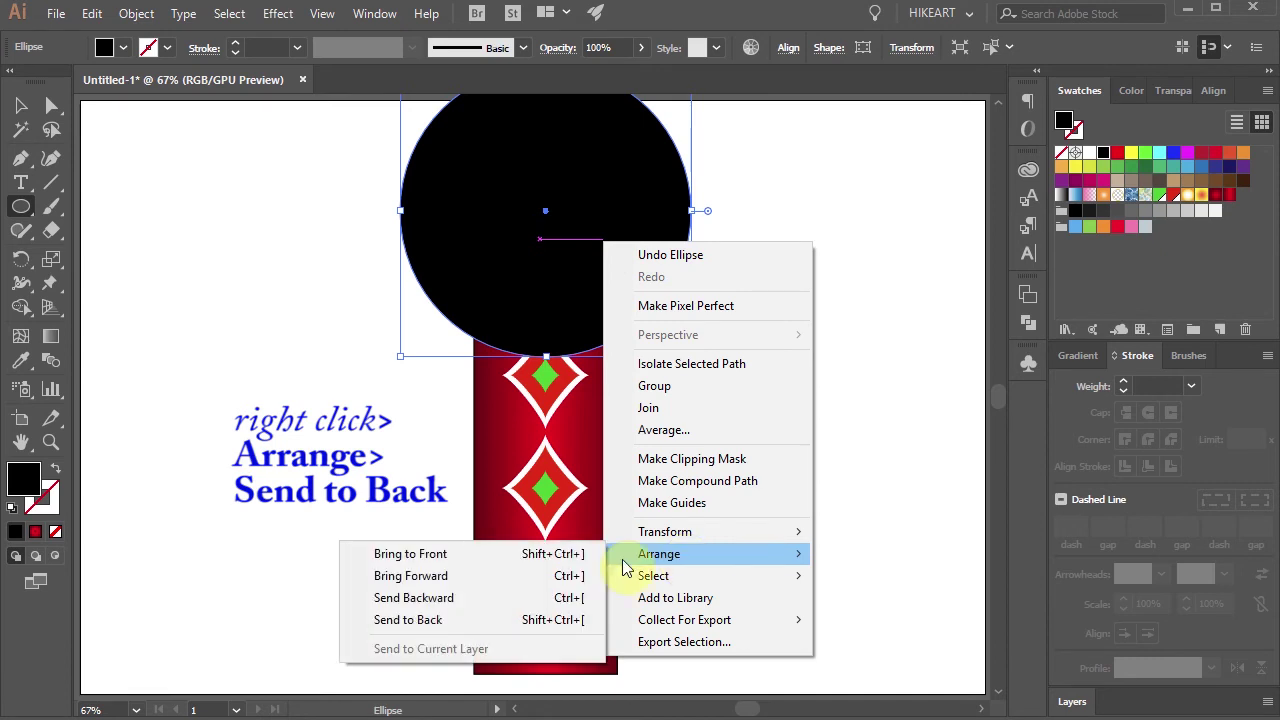
click(455, 620)
- Fill the circle with the candle-light radial gradient swatch and show the Gradient panel
scroll(703, 513, up, 1)
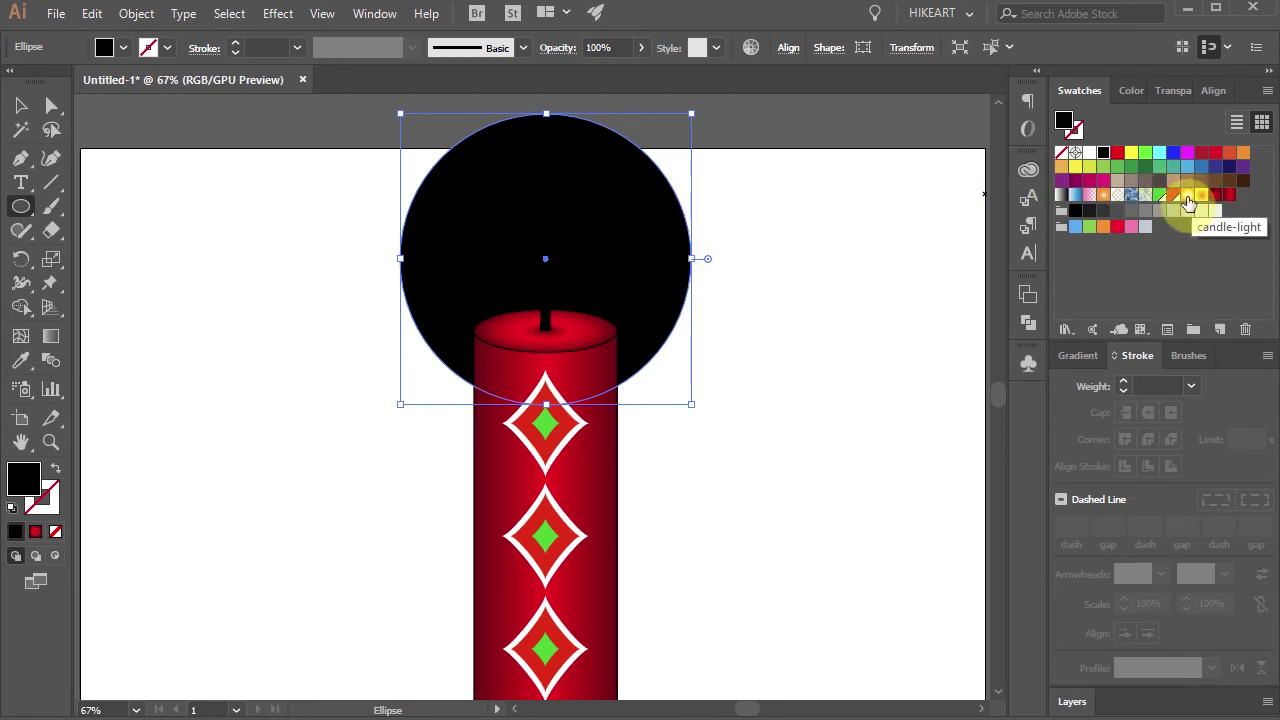
click(1188, 201)
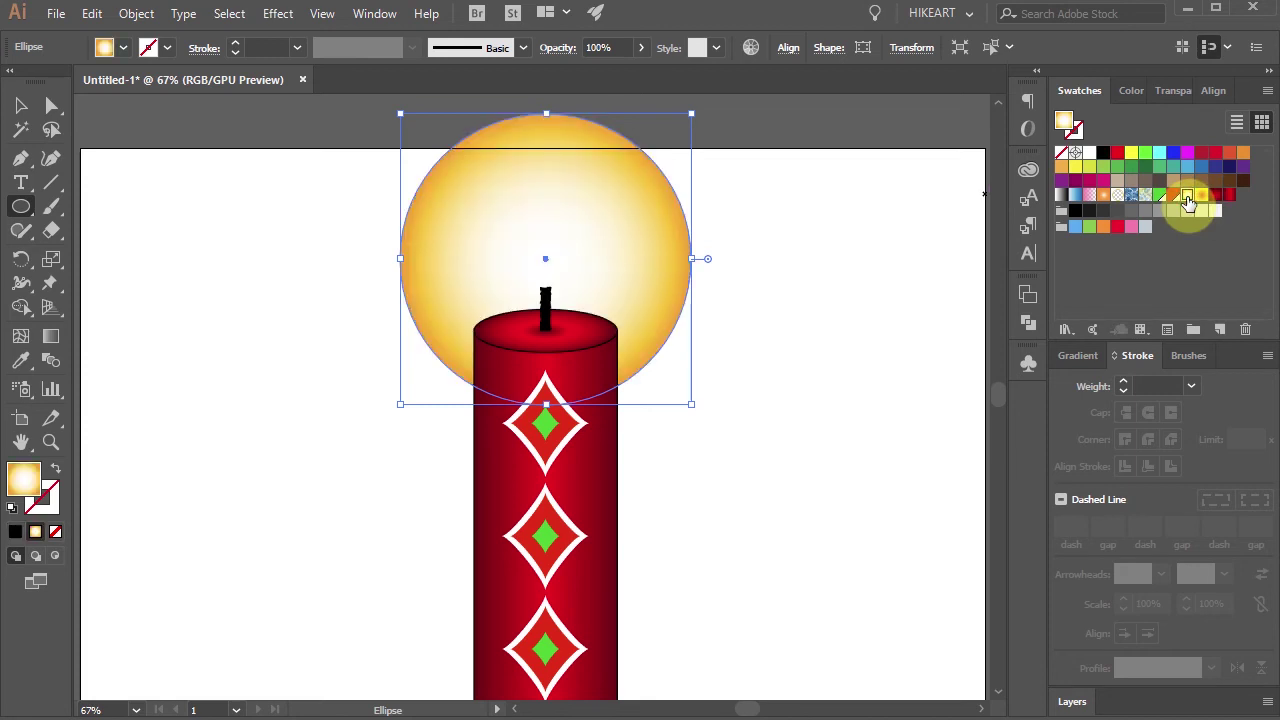
click(1090, 355)
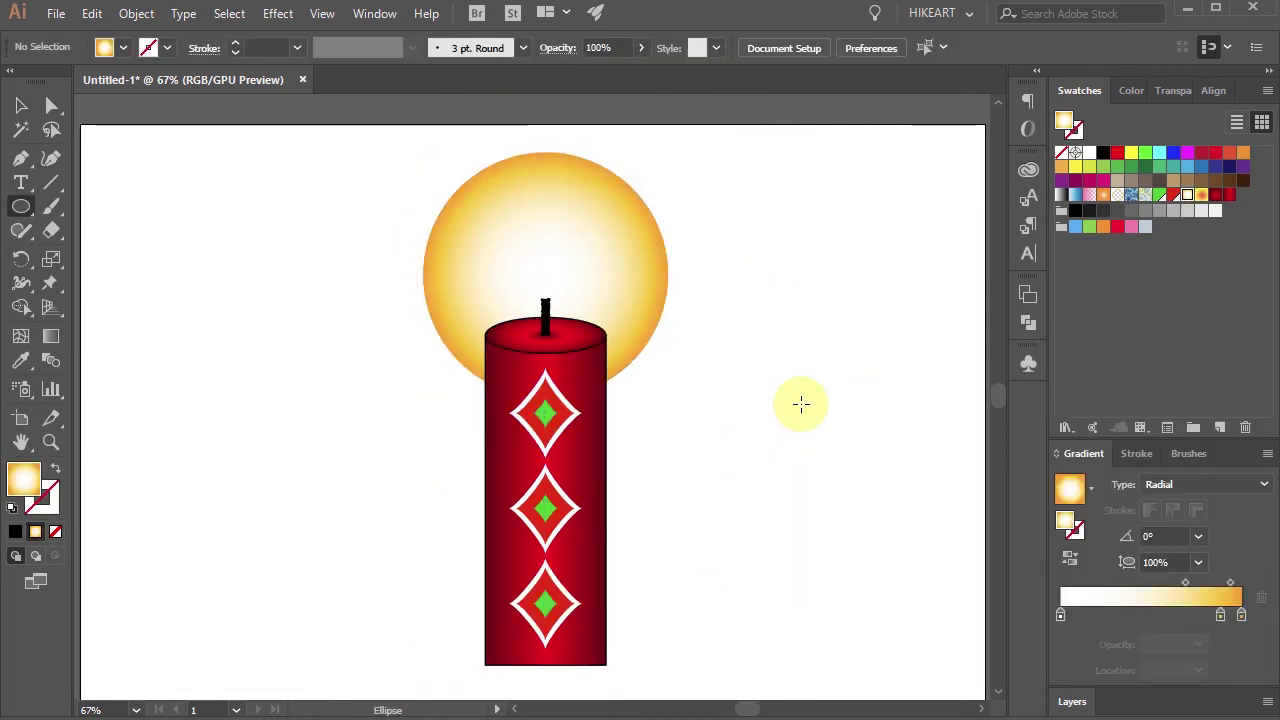
- Draw a small circle beside the candle and pull its top anchor and handles into a curved flame tip
key(l)
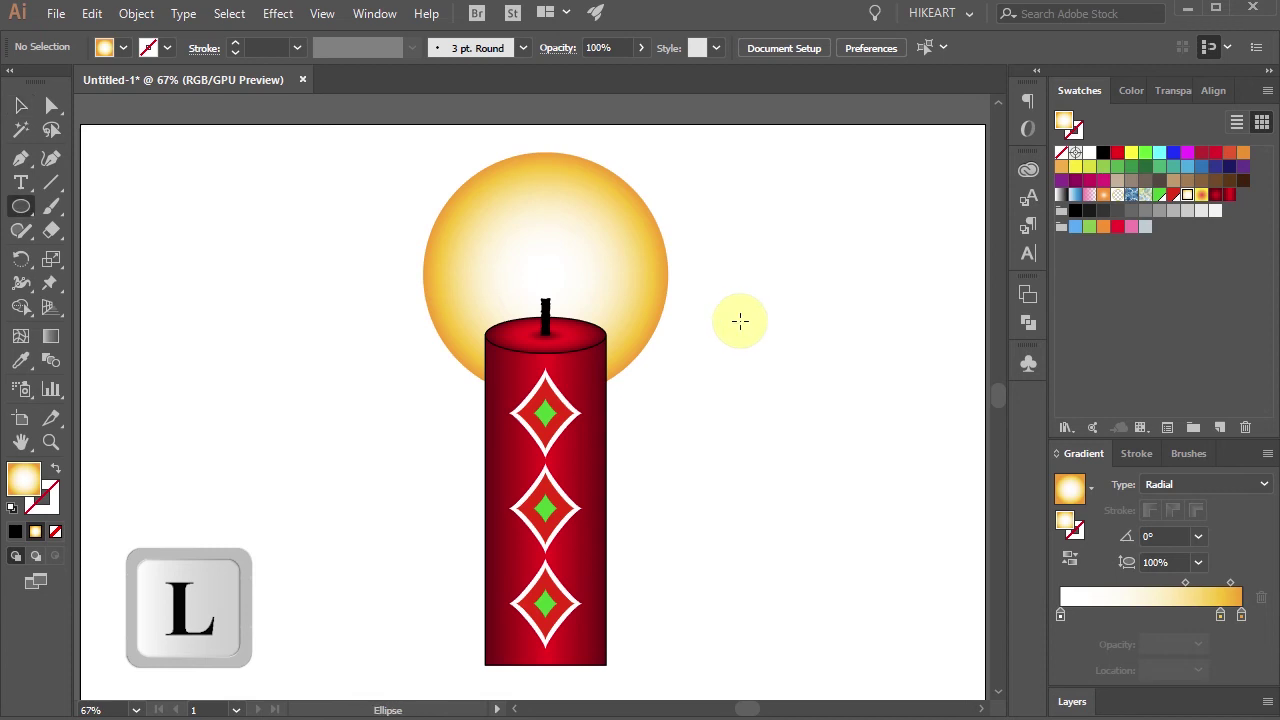
drag(764, 480, 880, 594)
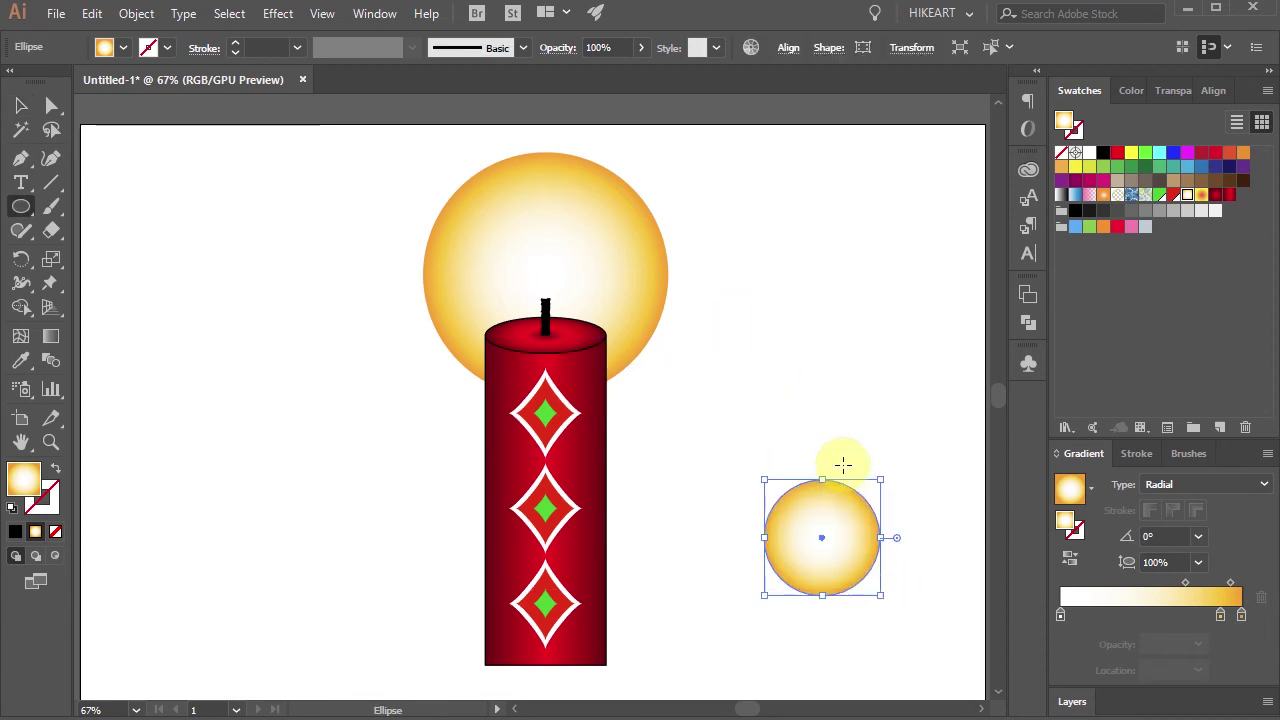
key(a)
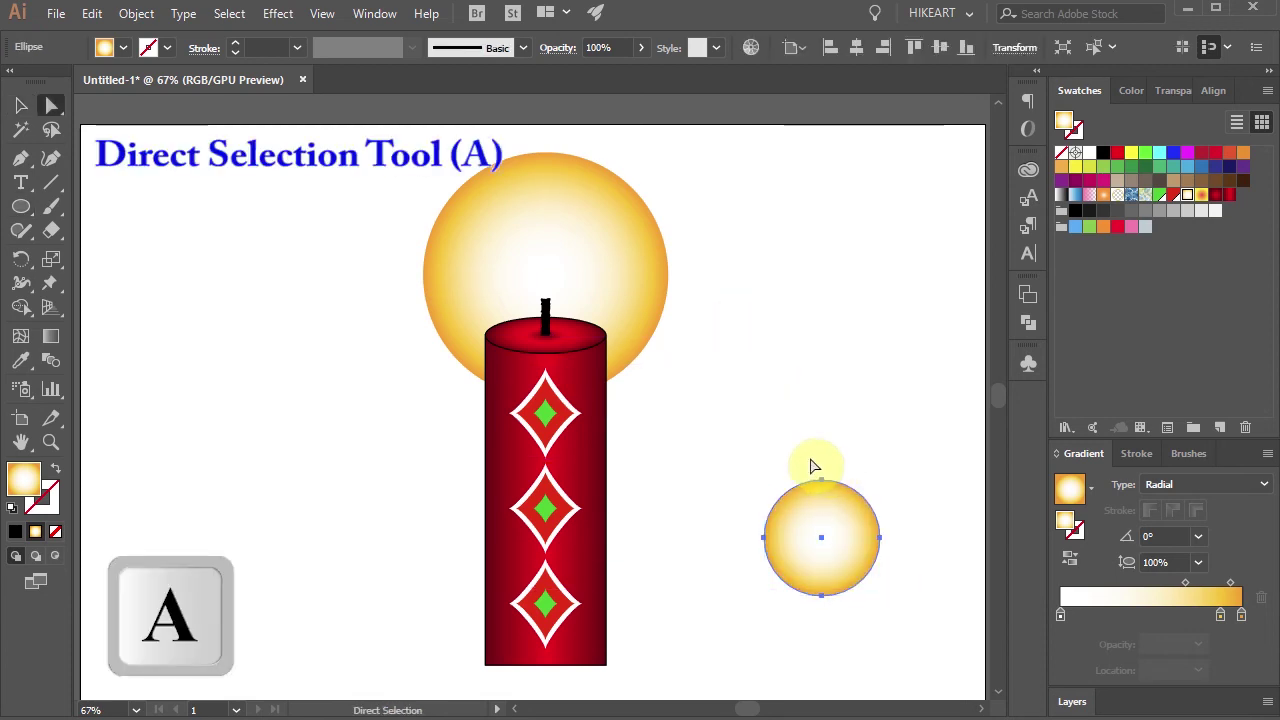
click(821, 481)
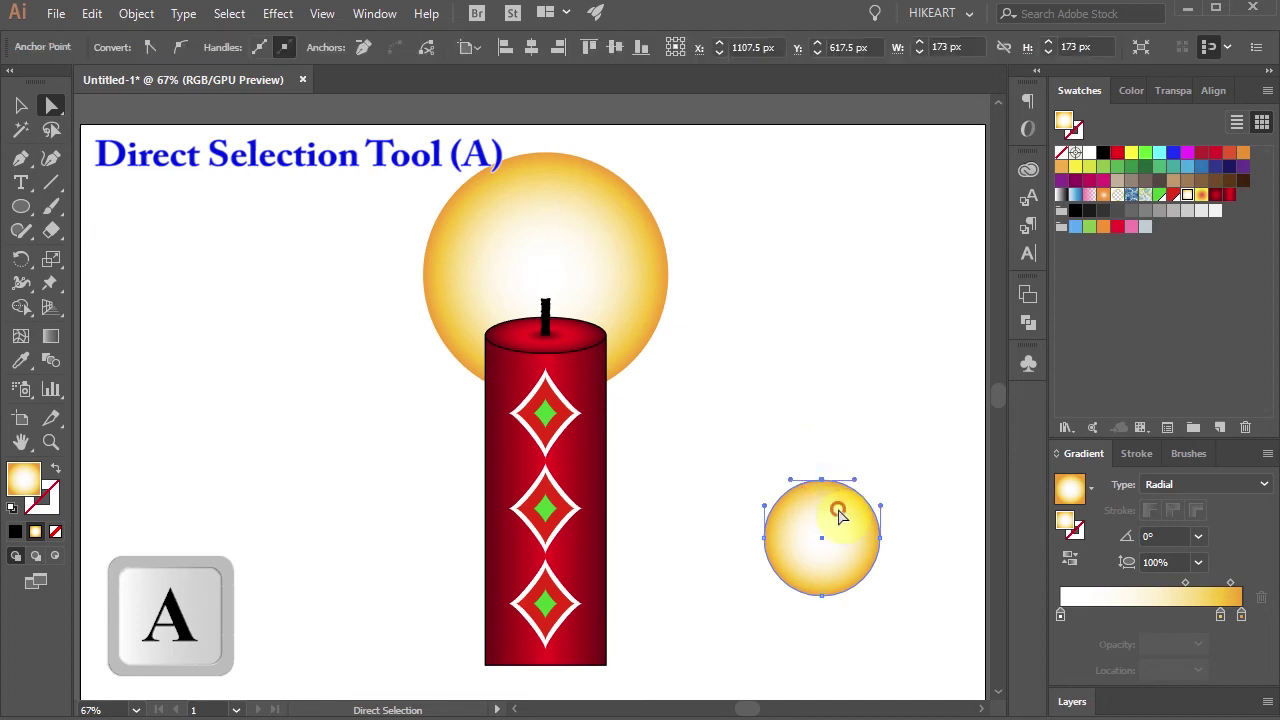
drag(823, 487, 849, 469)
key(alt)
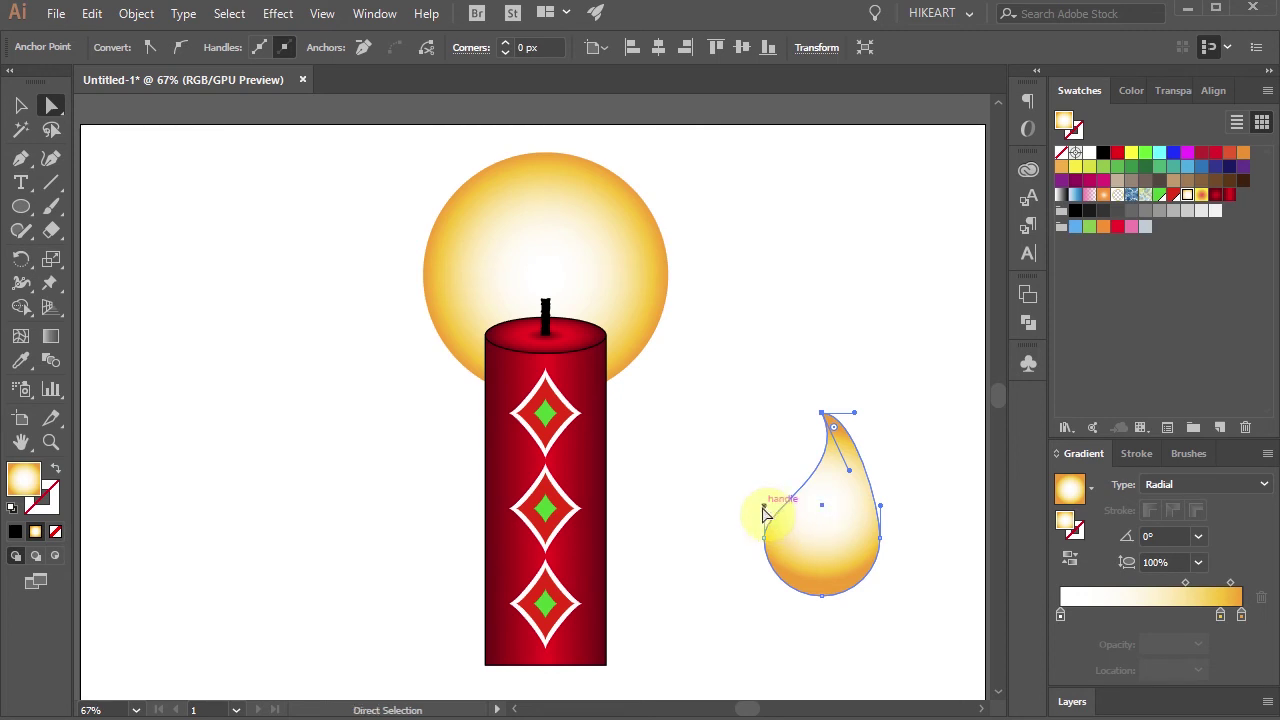
drag(766, 510, 766, 491)
drag(826, 423, 852, 474)
- Apply the red-to-yellow gradient to the flame, run it up from the base and squash it to 54.2%
key(v)
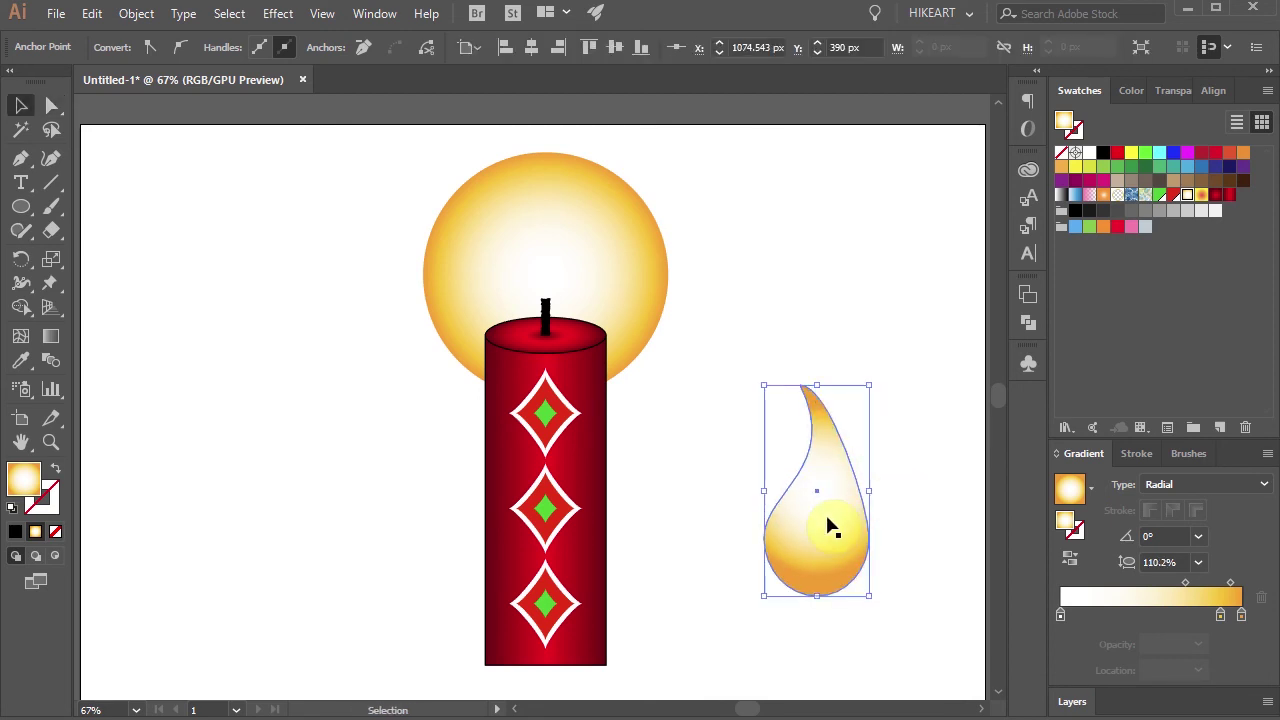
click(1202, 197)
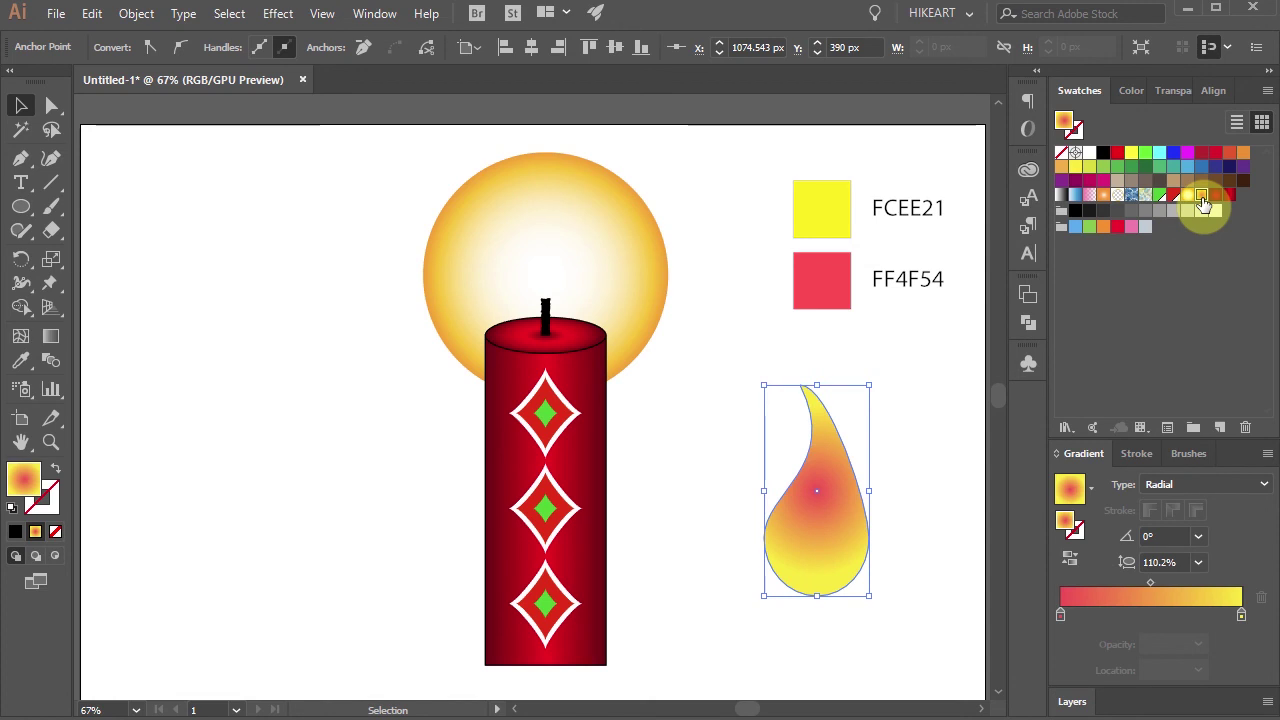
key(g)
mouse_move(820, 586)
mouse_down()
mouse_move(826, 470)
mouse_move(818, 568)
mouse_up()
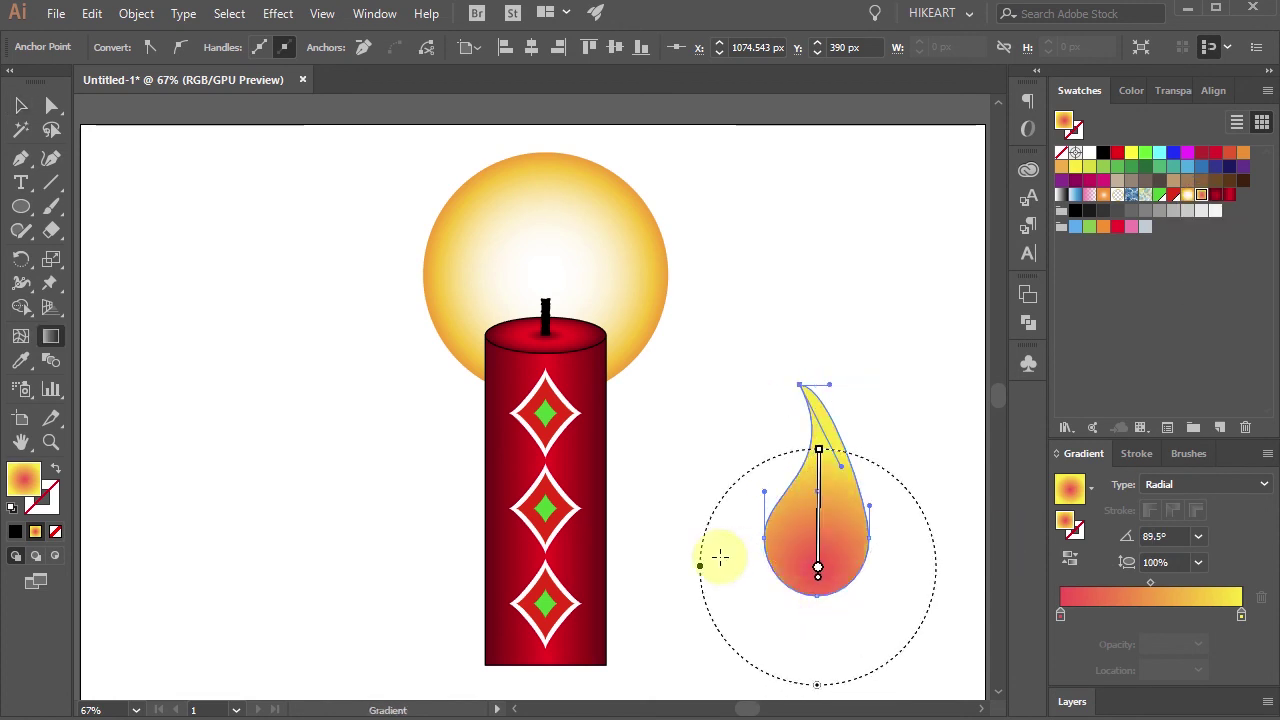
drag(700, 566, 757, 571)
key(v)
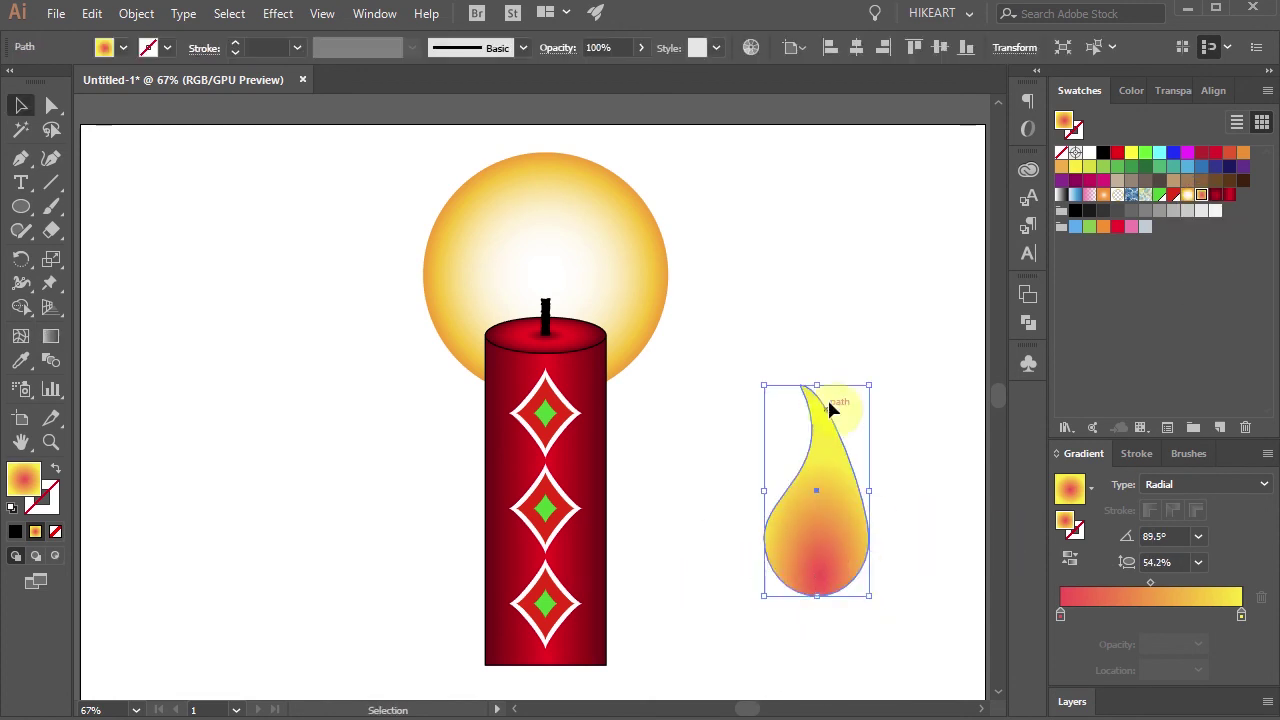
click(890, 527)
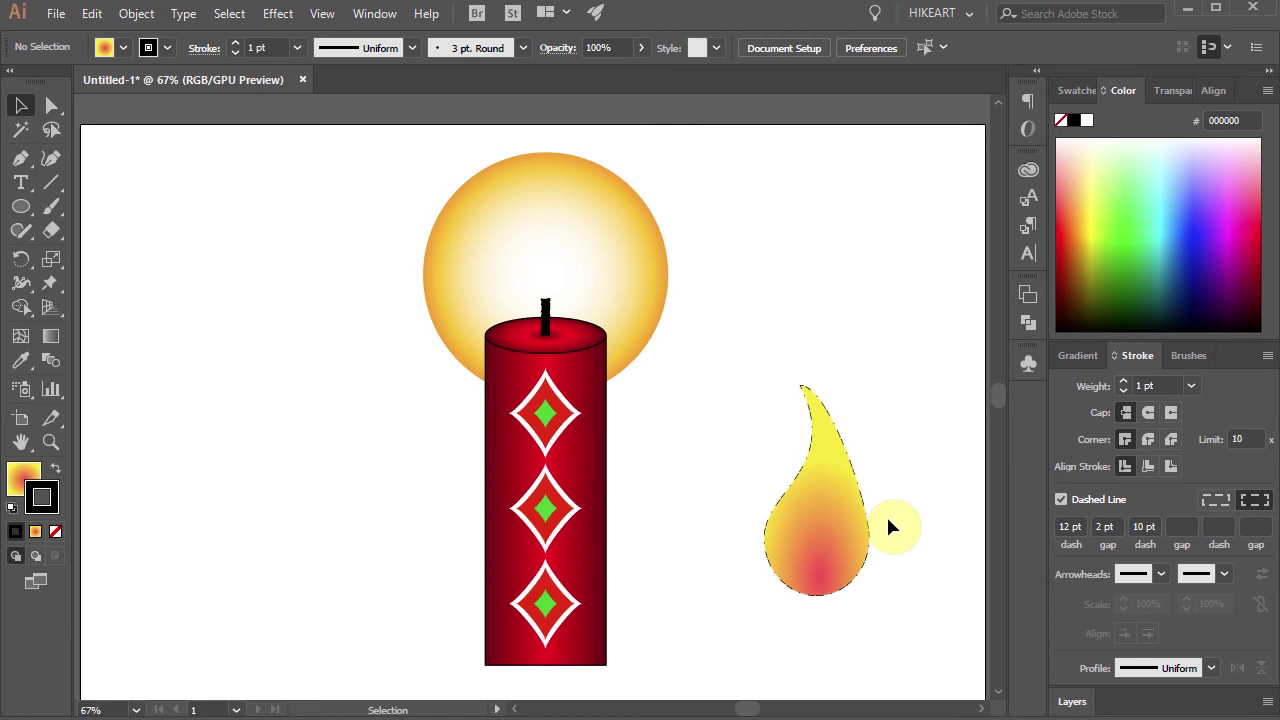
click(862, 520)
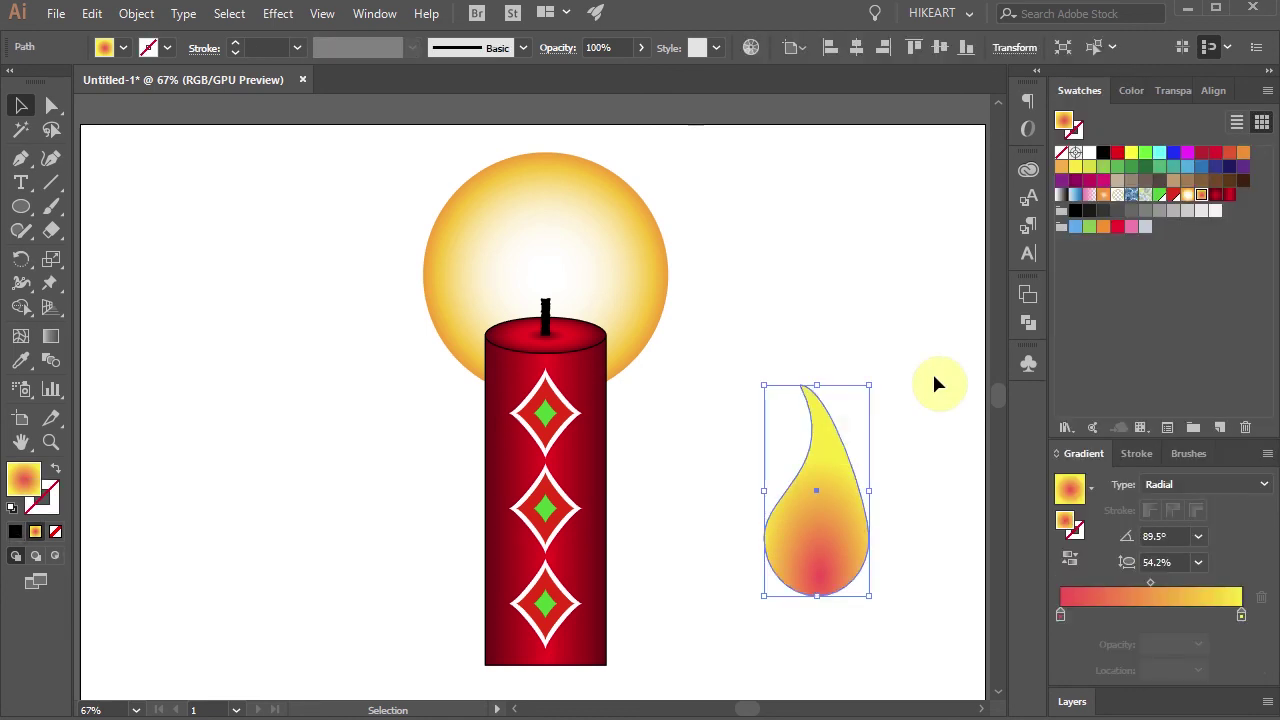
- Give the flame a black dashed outline of 12 pt dash, 2 pt gap, 10 pt dash
click(1136, 454)
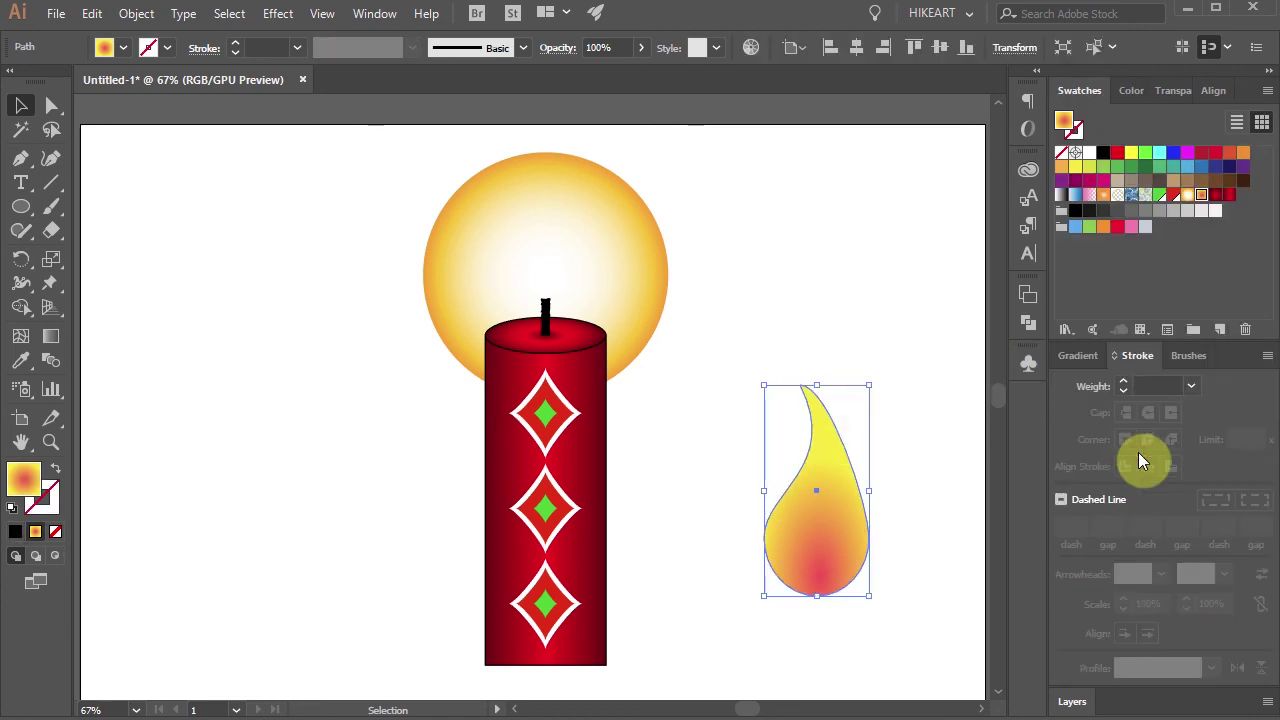
click(56, 503)
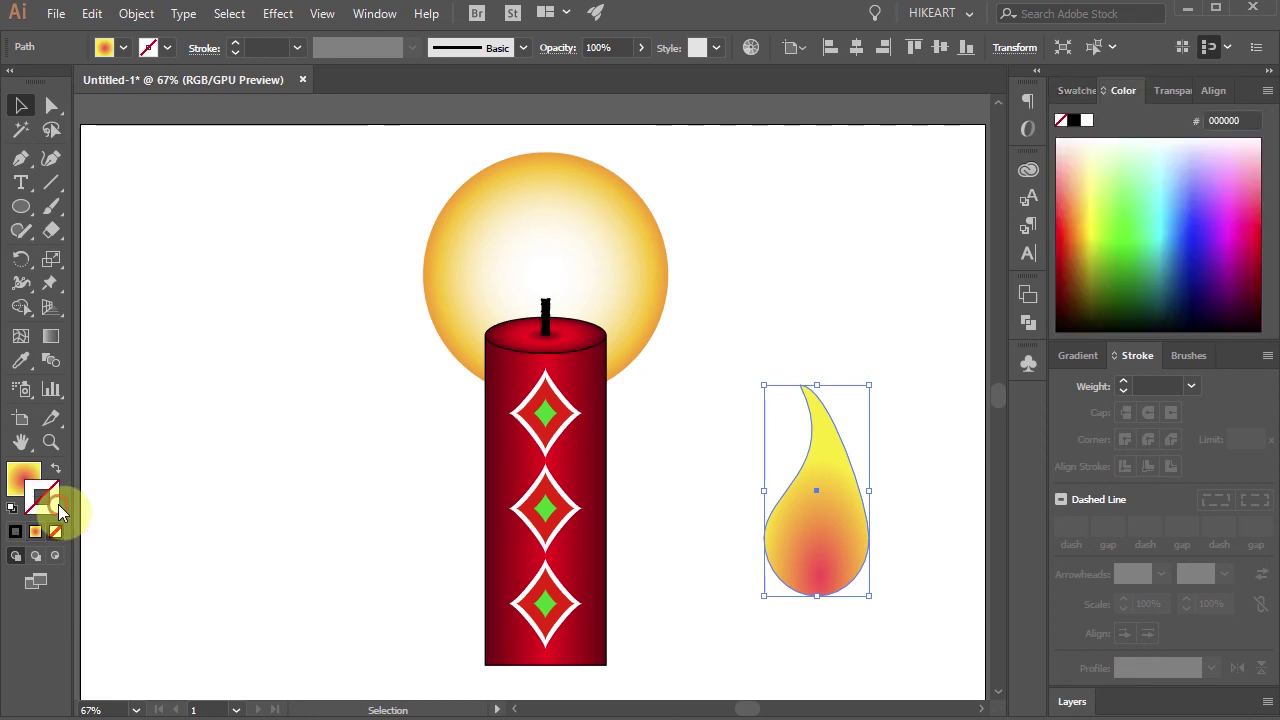
click(16, 535)
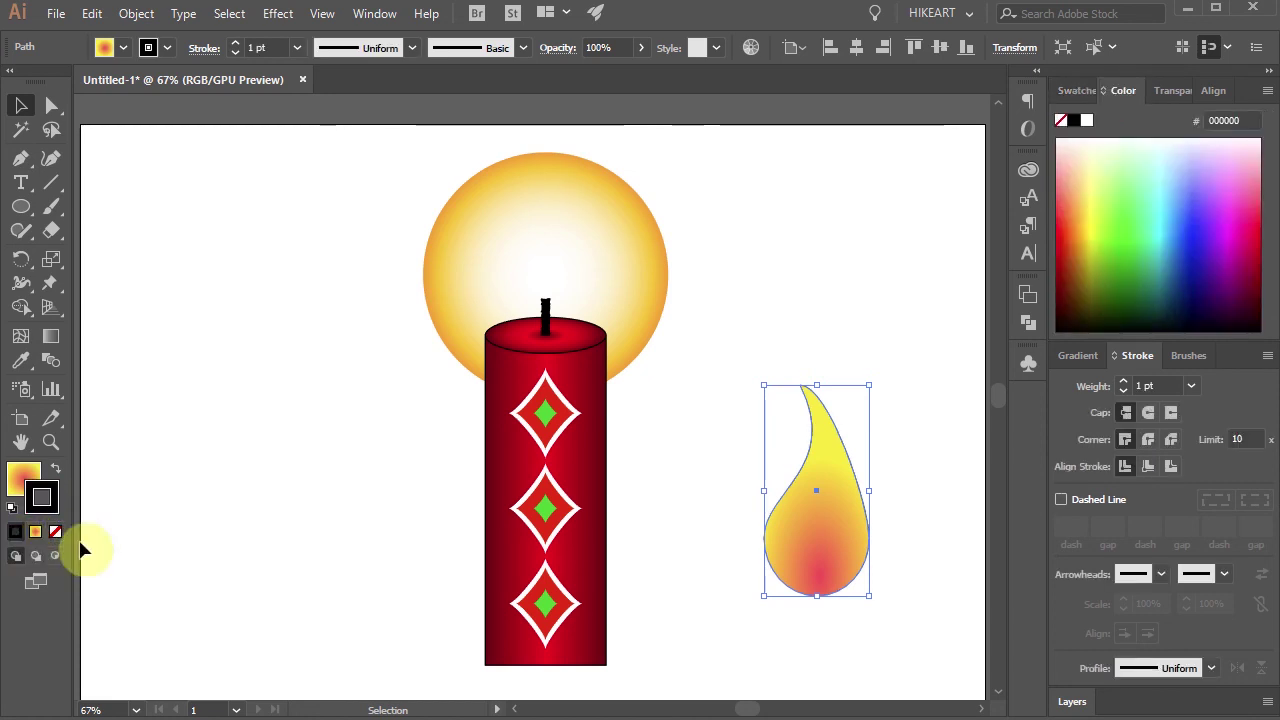
click(1062, 501)
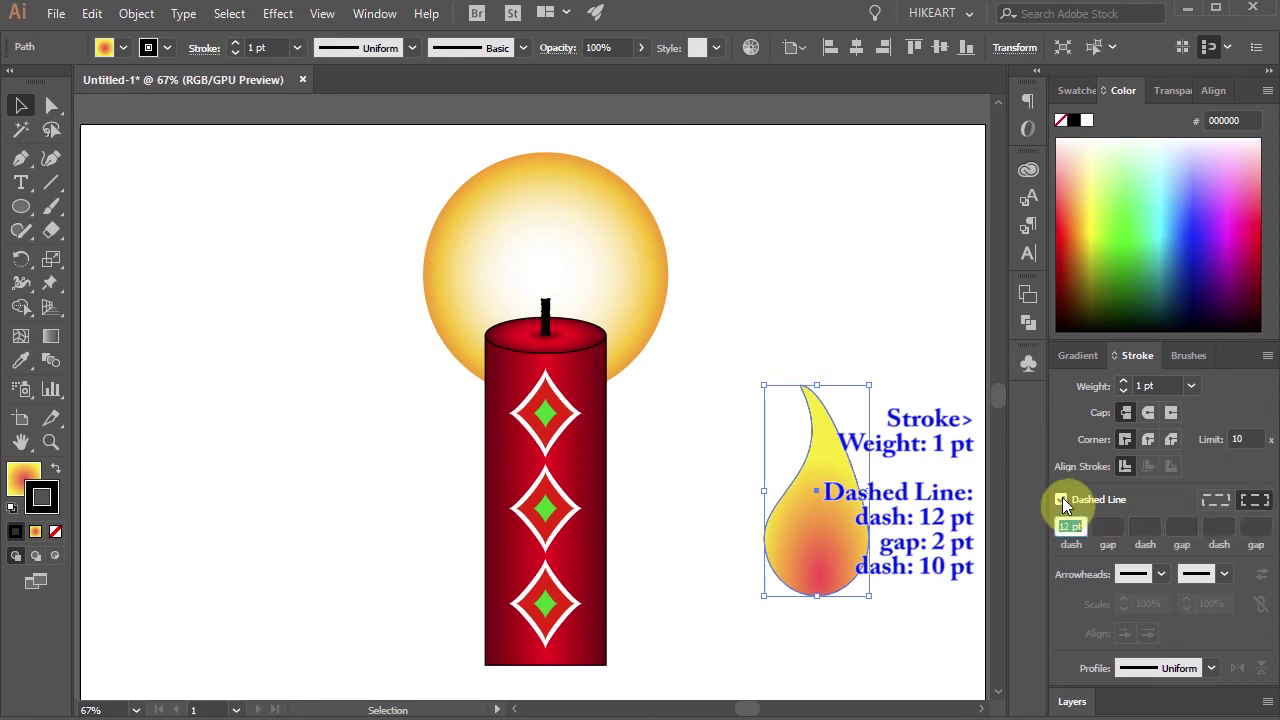
click(1102, 526)
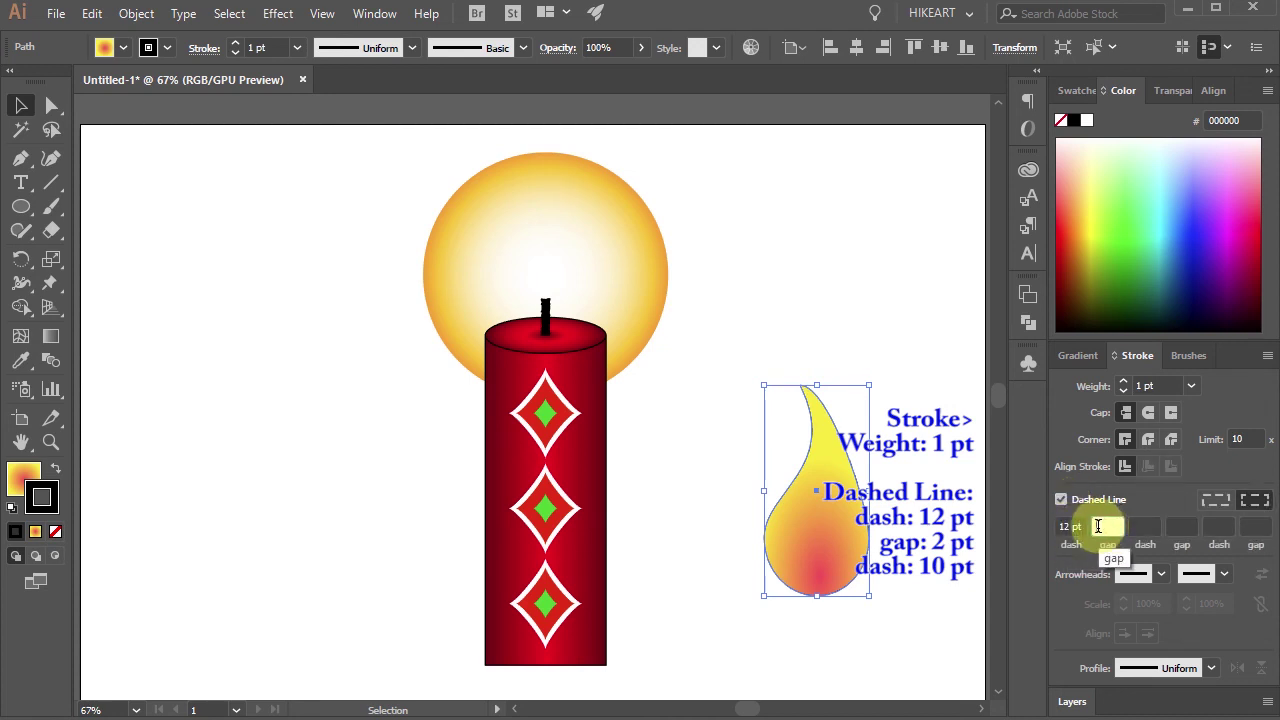
text(2)
click(1143, 526)
text(10)
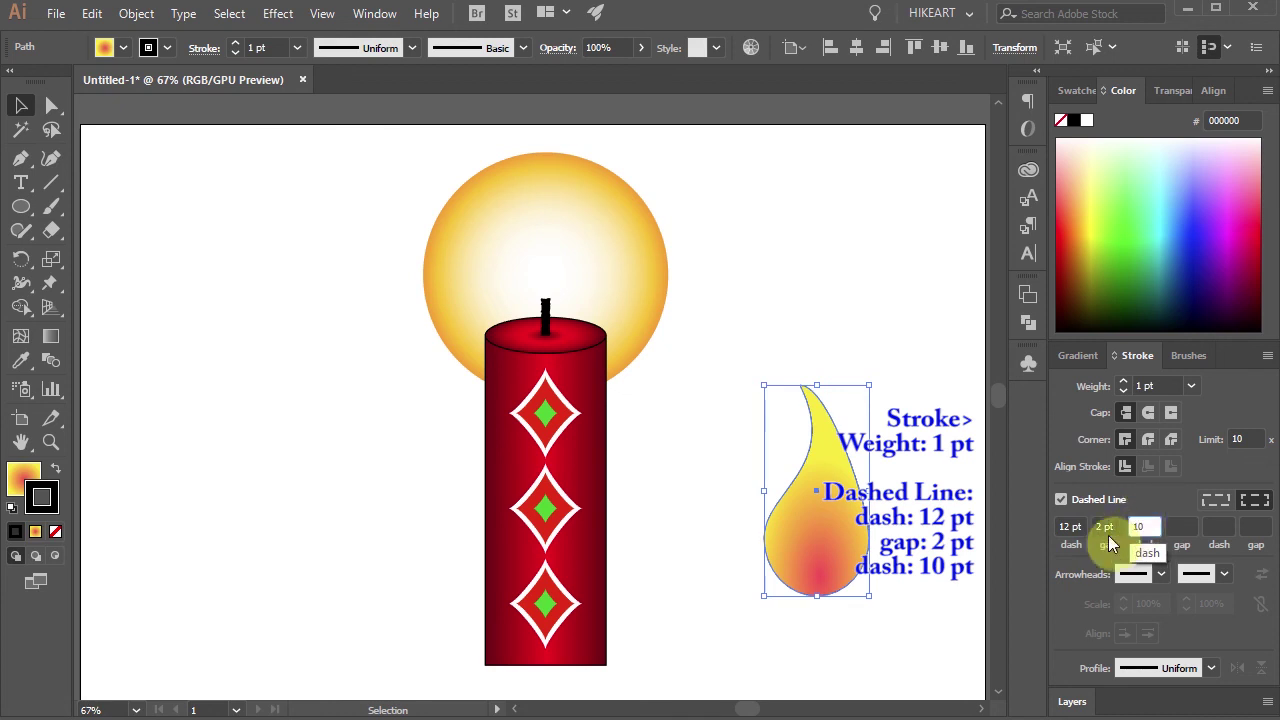
click(960, 558)
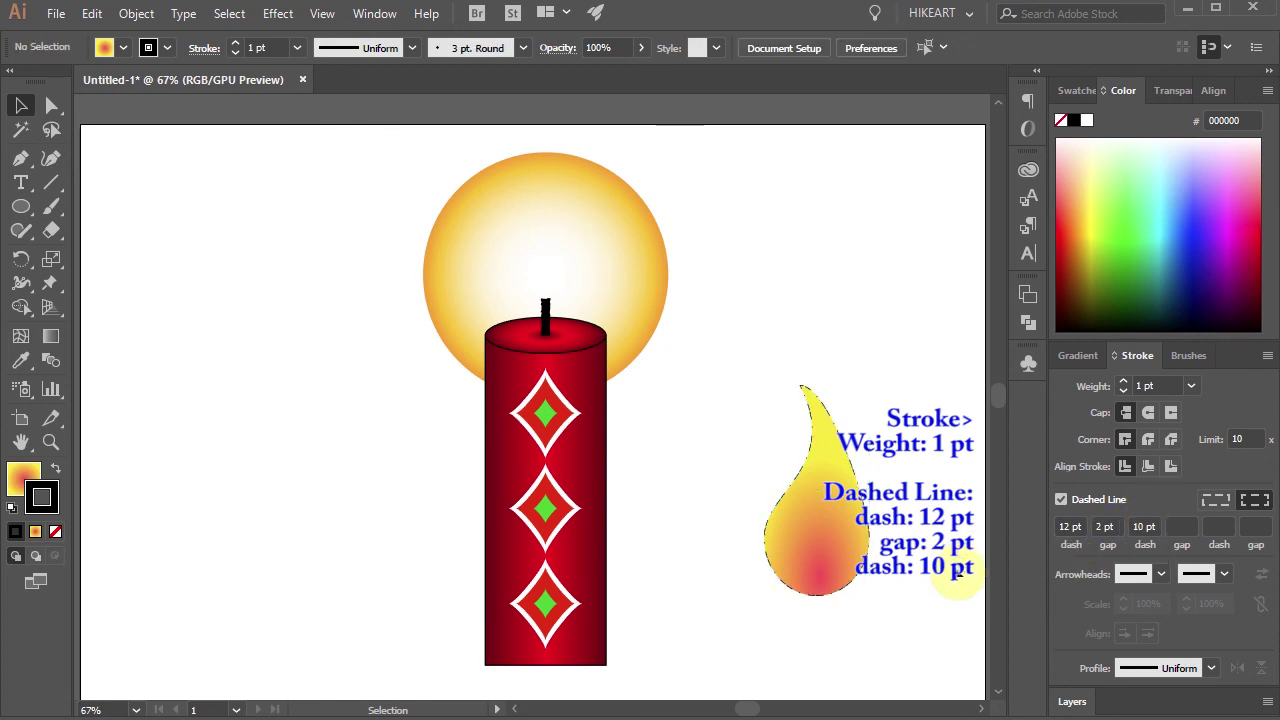
- Give the glow circle a 2 pt black dashed outline
click(633, 283)
click(21, 534)
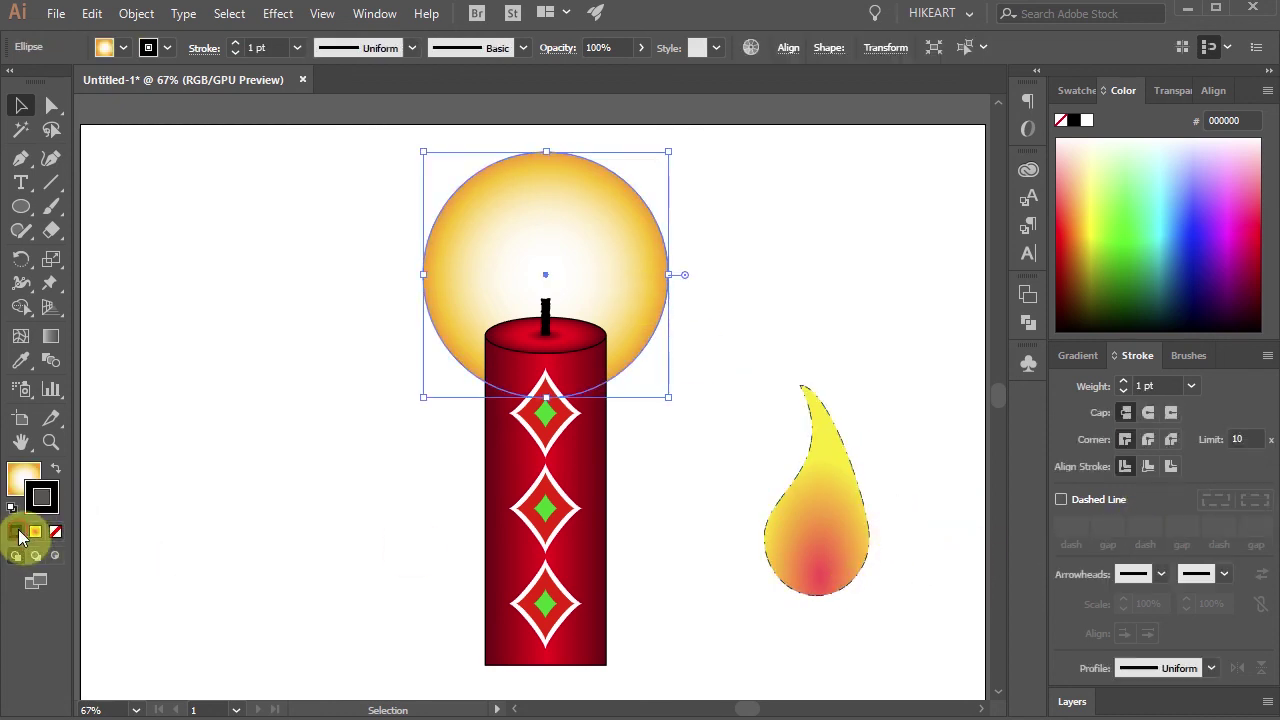
click(1123, 382)
click(1061, 499)
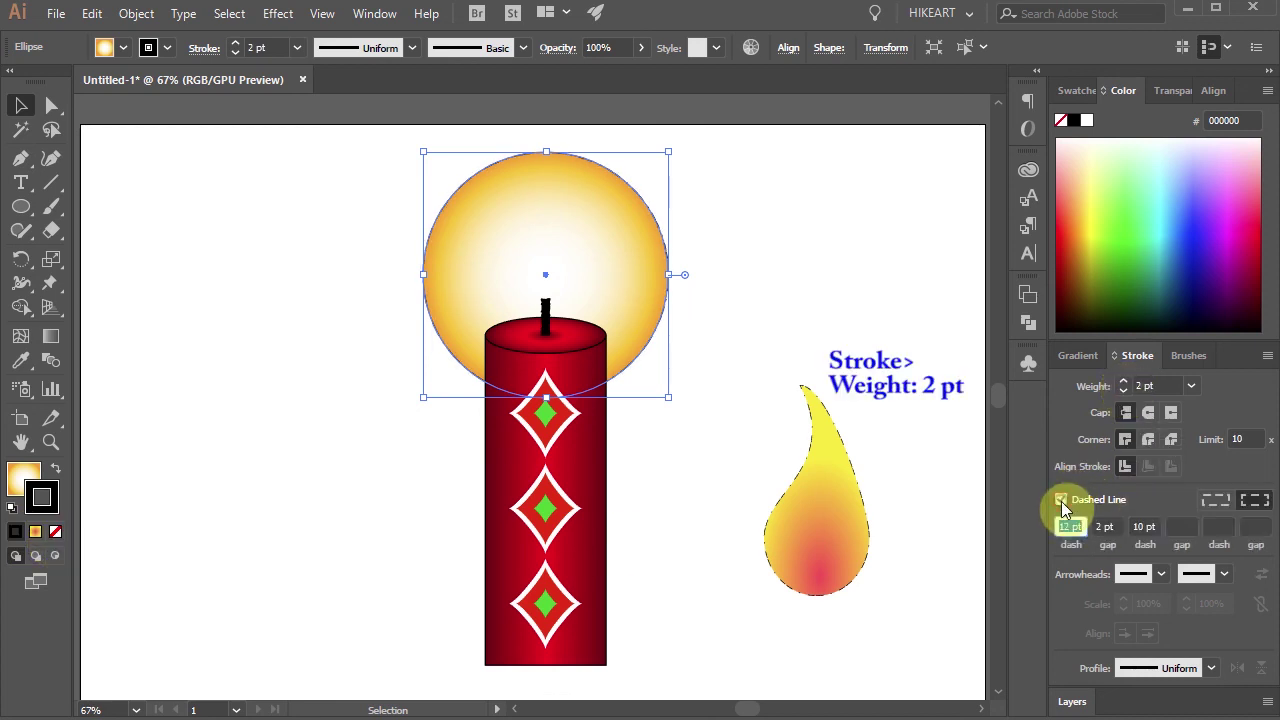
click(952, 498)
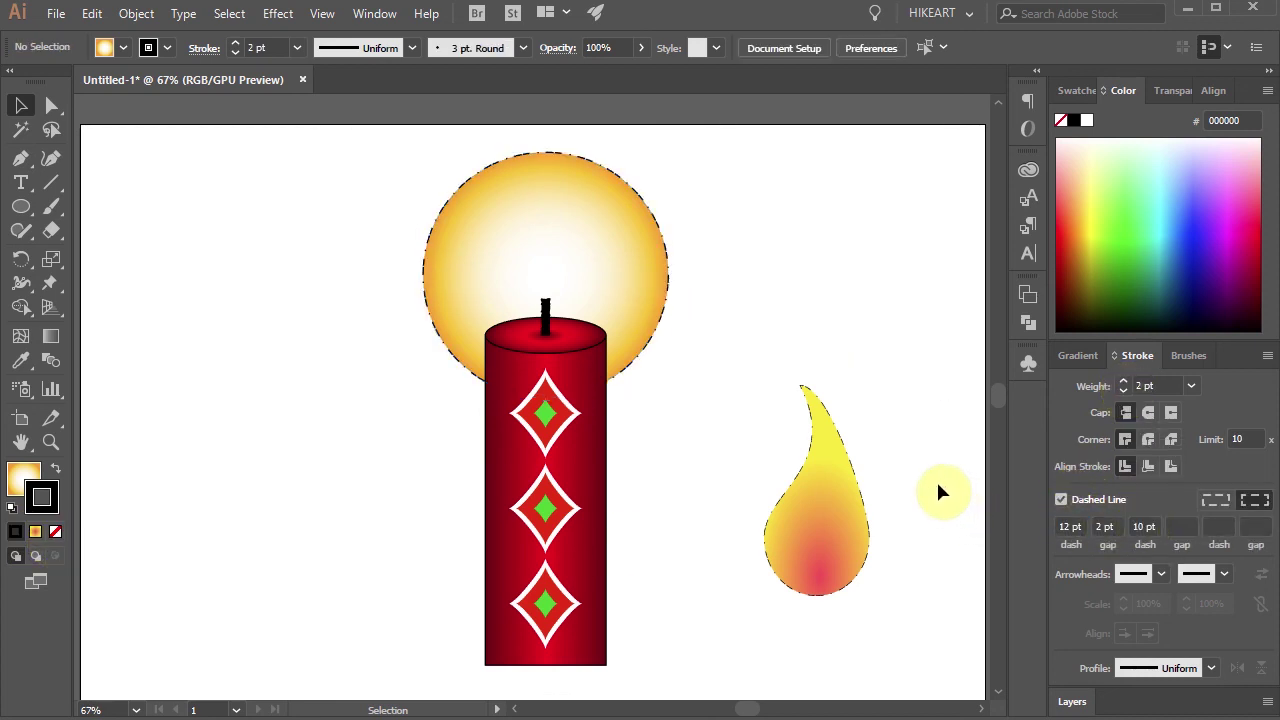
click(849, 528)
- Shrink the flame to about half its size and place it on the wick top
drag(868, 592, 808, 520)
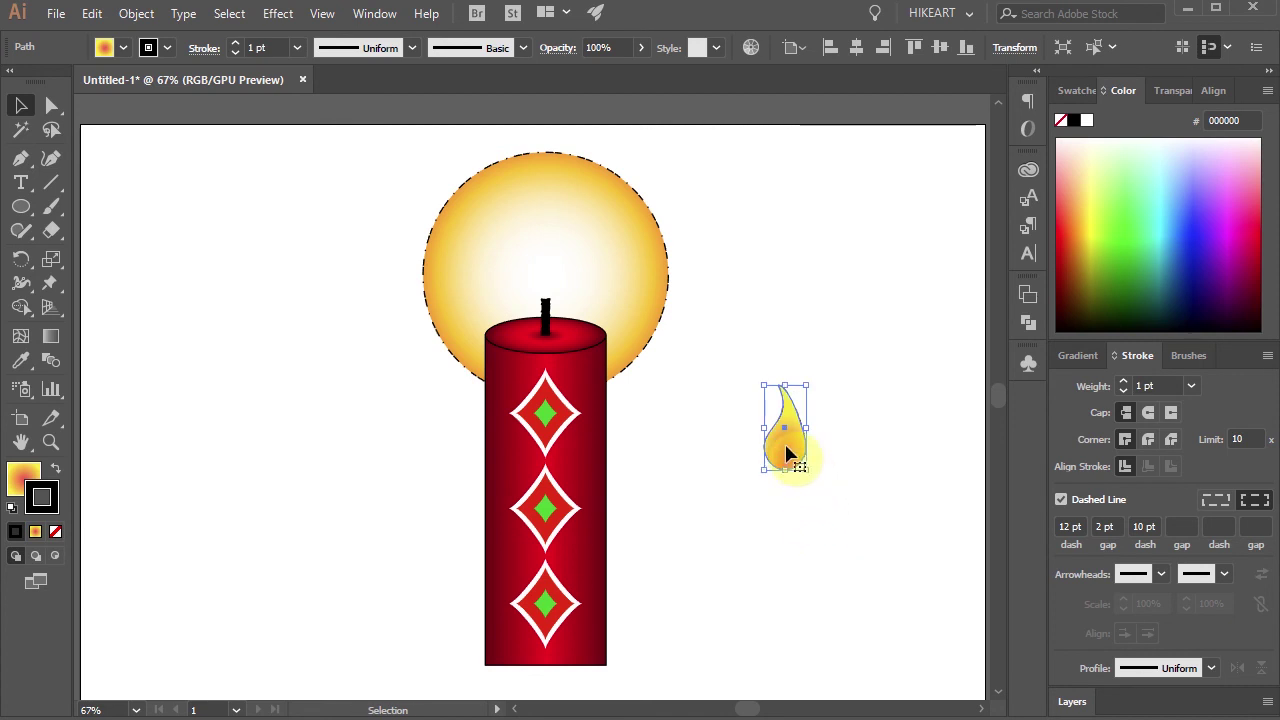
drag(788, 455, 547, 310)
key(ctrl+shift+a)
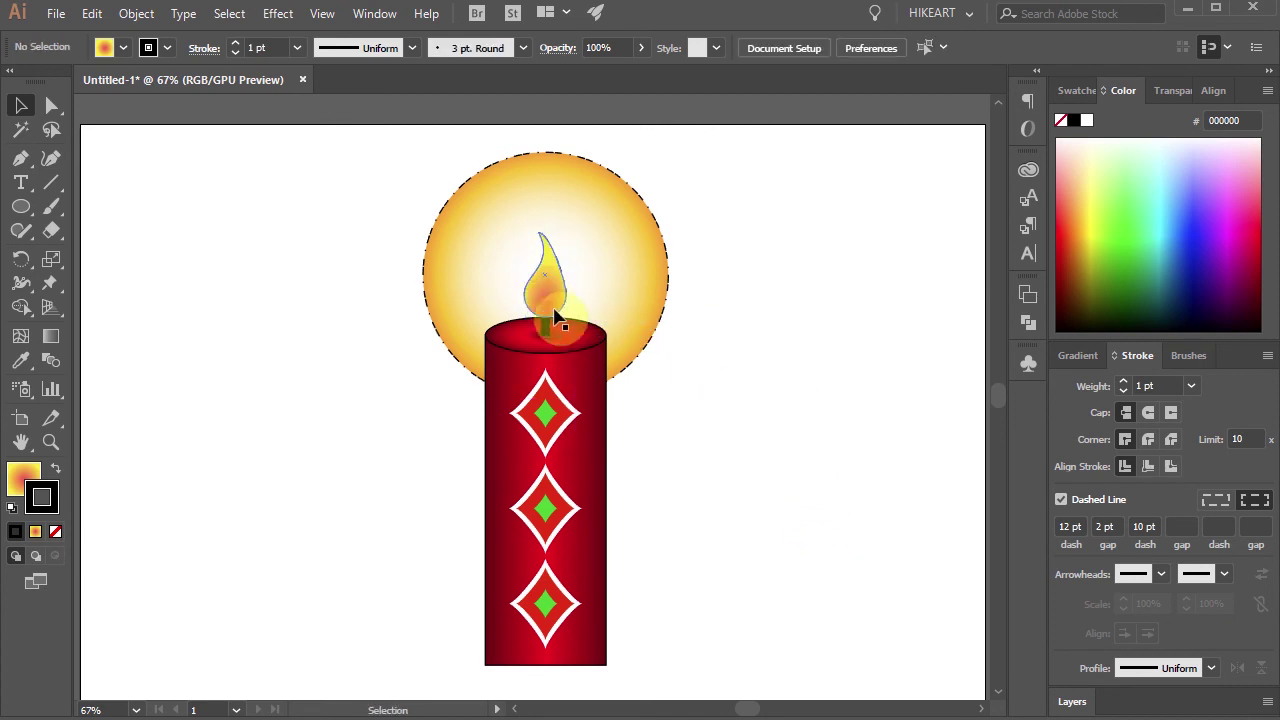
- Bring the wick in front of the flame with Arrange > Bring to Front
click(548, 330)
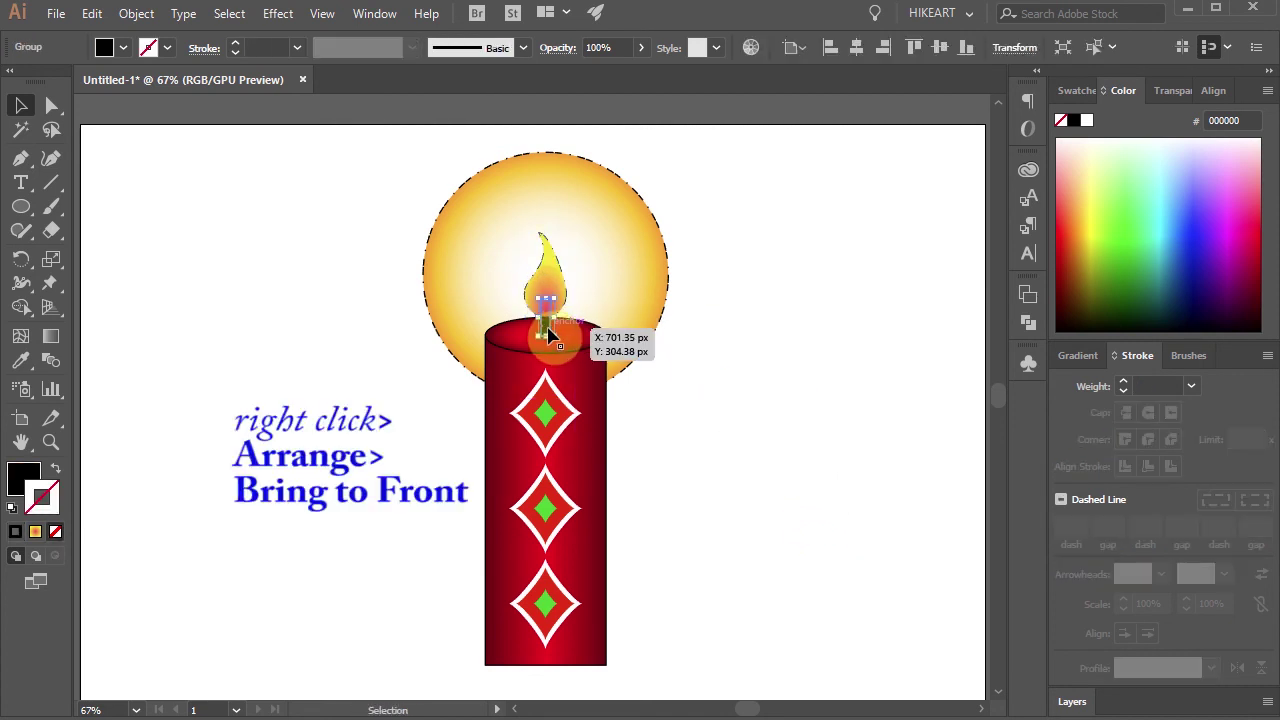
right_click(548, 328)
mouse_move(642, 548)
click(438, 548)
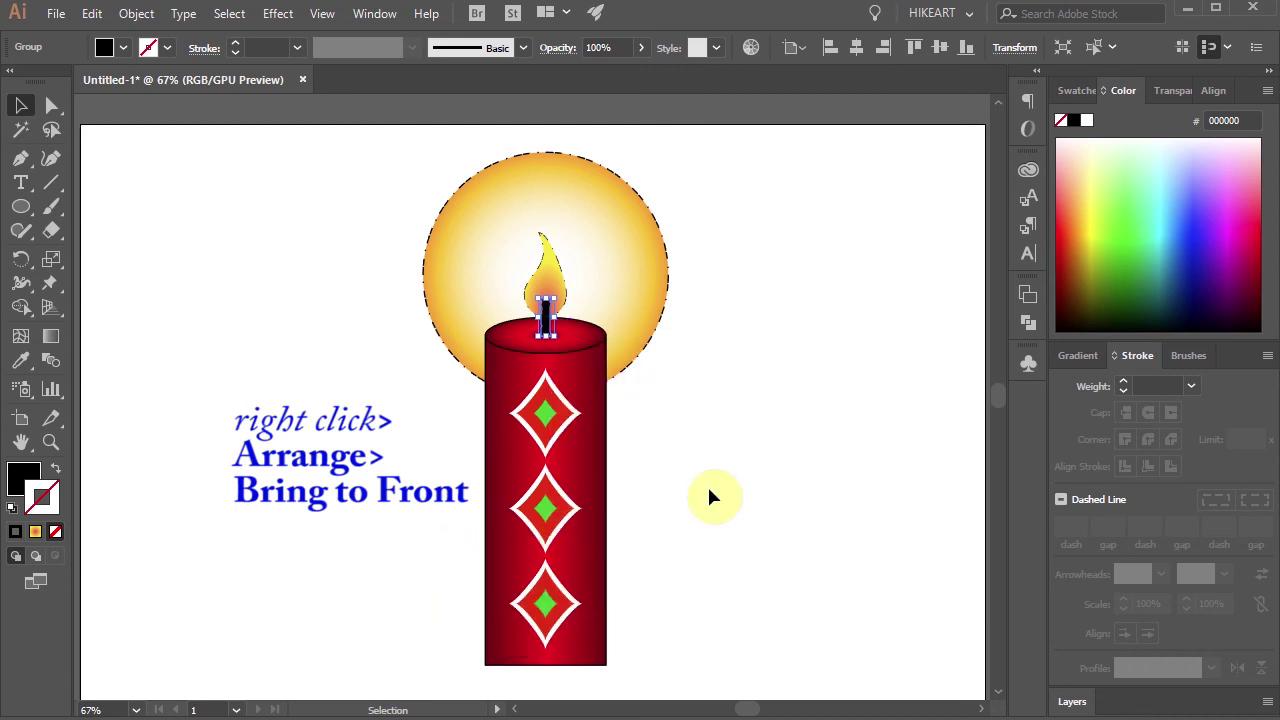
click(707, 484)
- Marquee-select all the candle pieces and group them with Ctrl+G
scroll(636, 367, down, 1)
drag(353, 122, 814, 660)
key(ctrl+g)
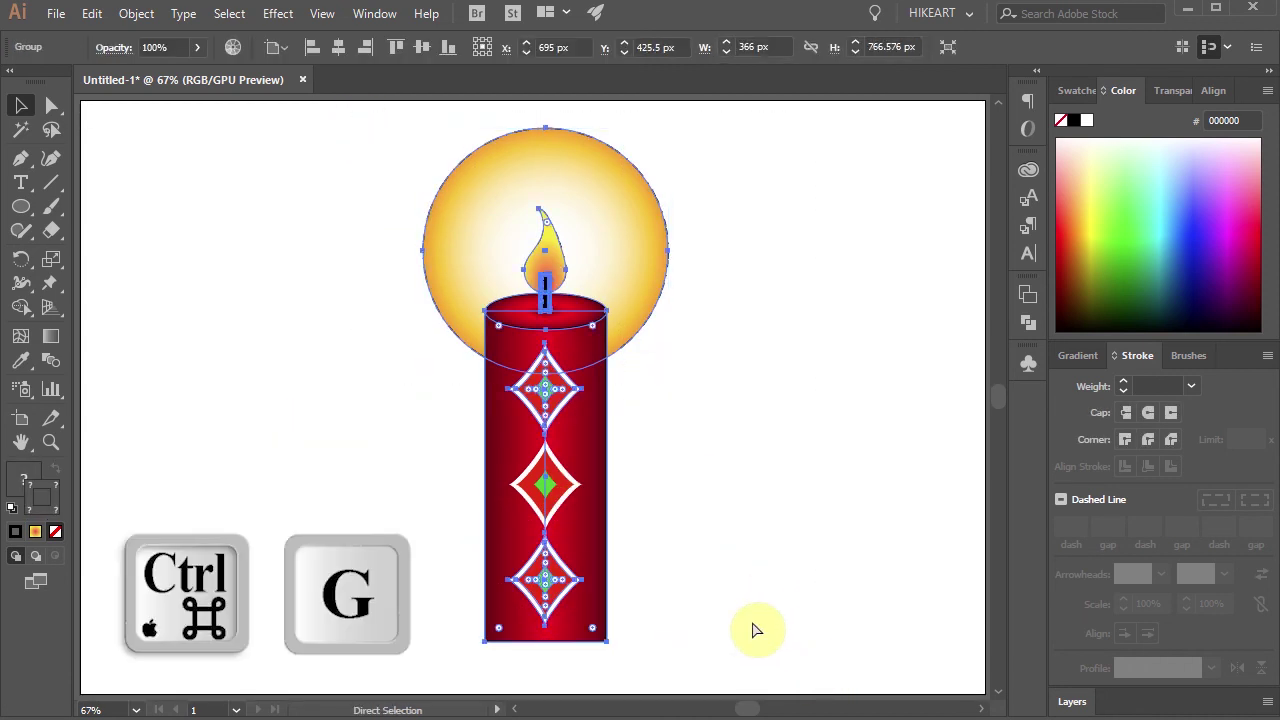
- In the Align panel, align the candle group to the artboard, centred horizontally and vertically
click(1219, 97)
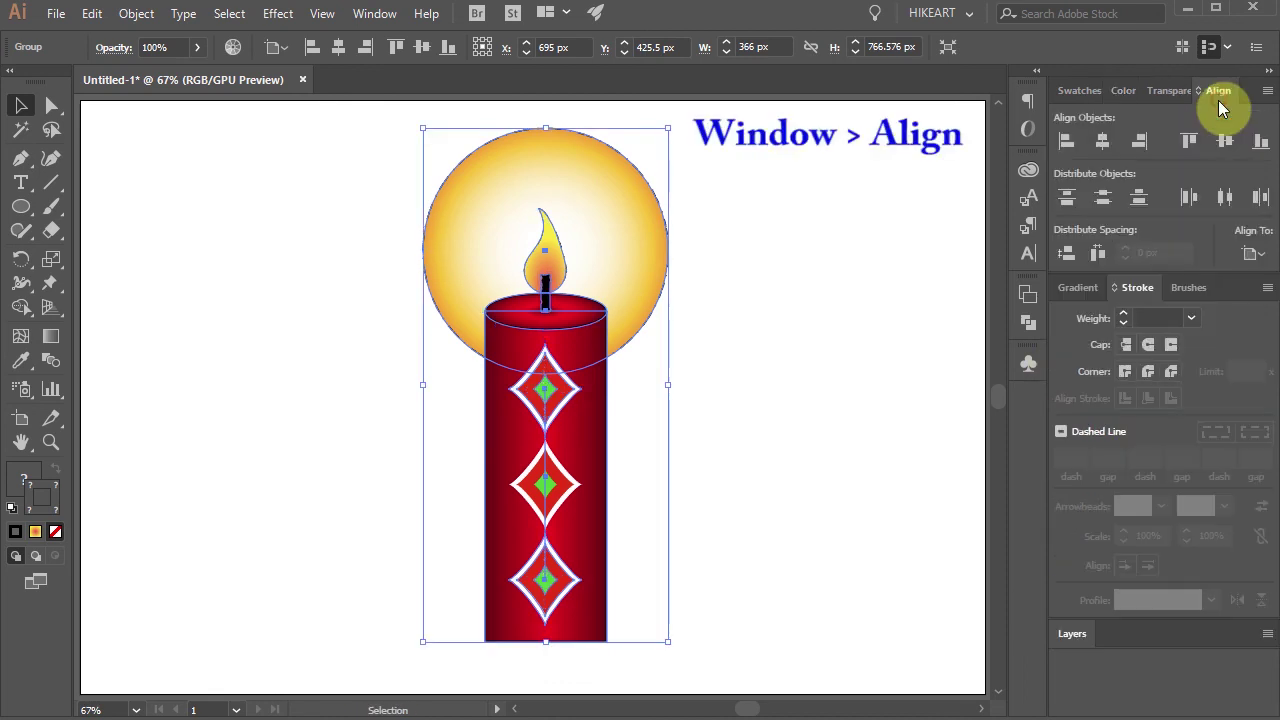
click(1255, 254)
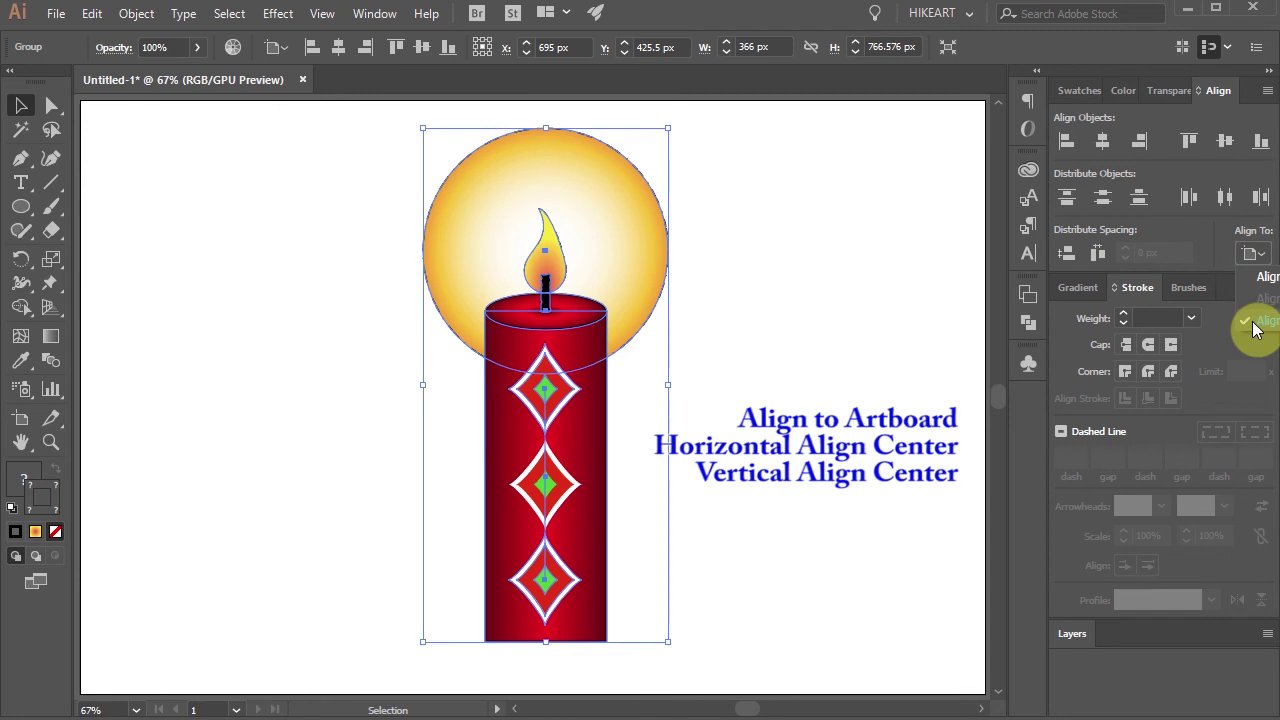
click(1102, 150)
click(1104, 142)
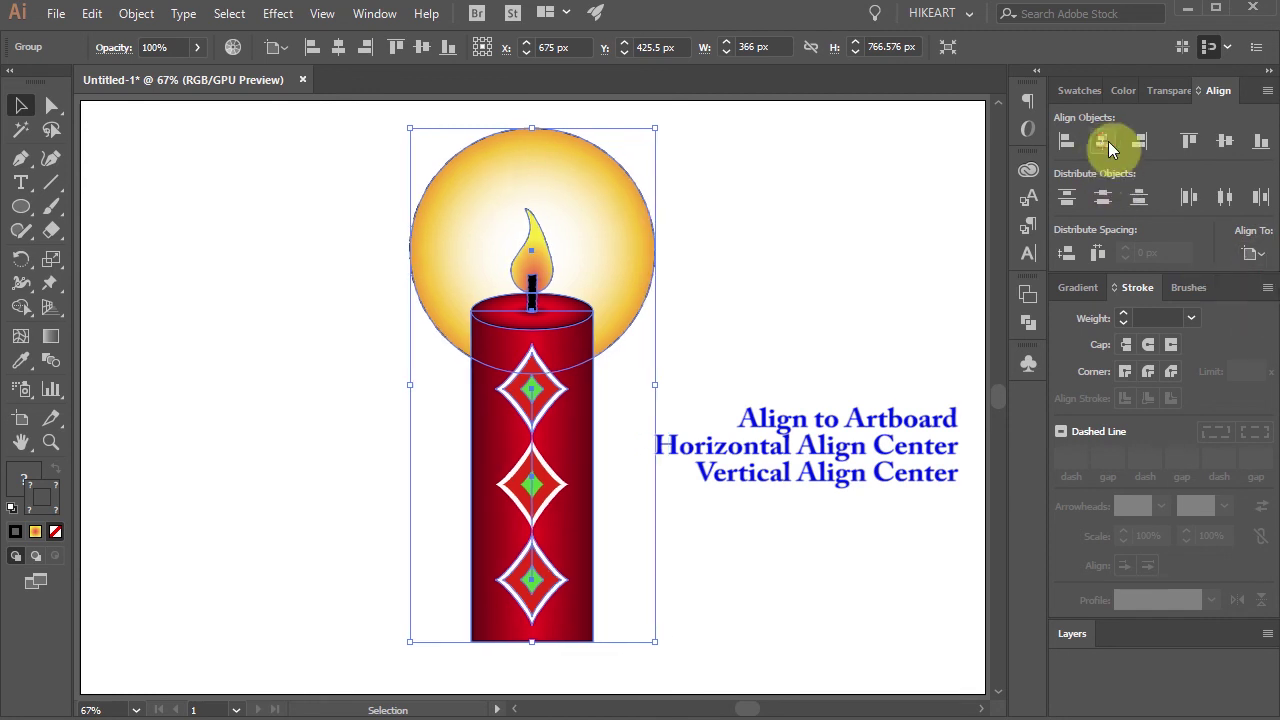
click(1227, 137)
click(835, 340)
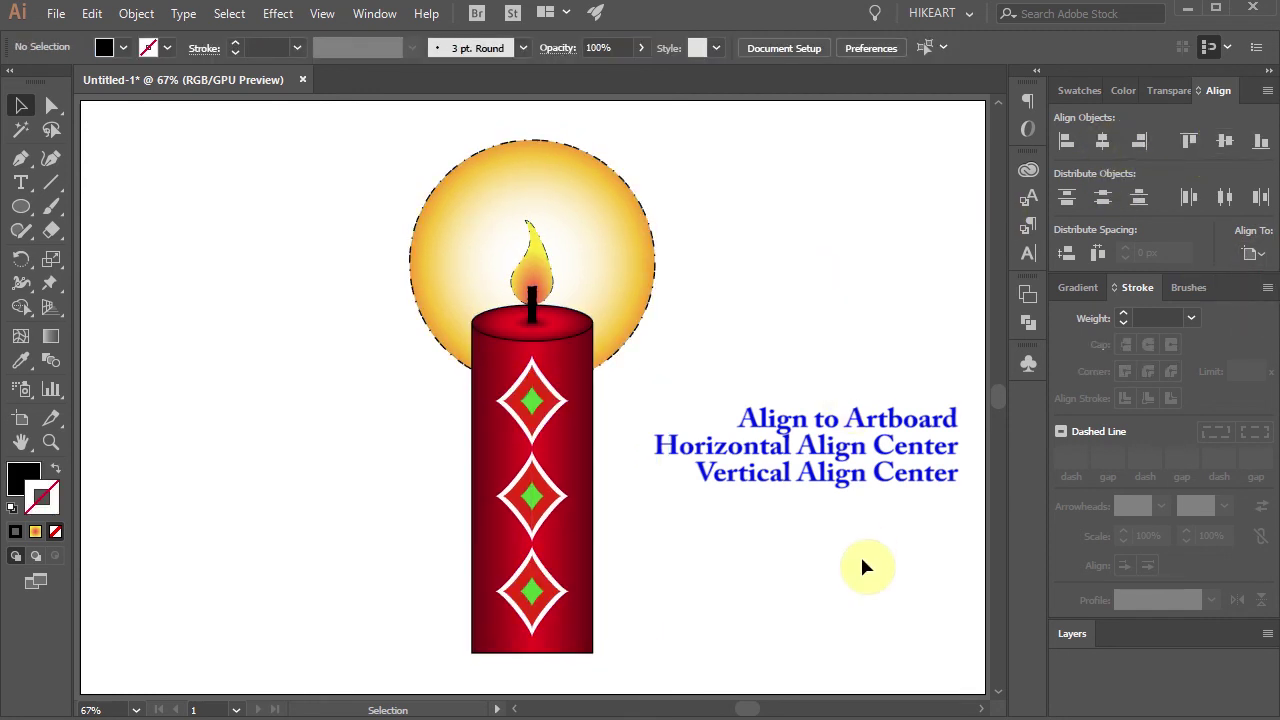